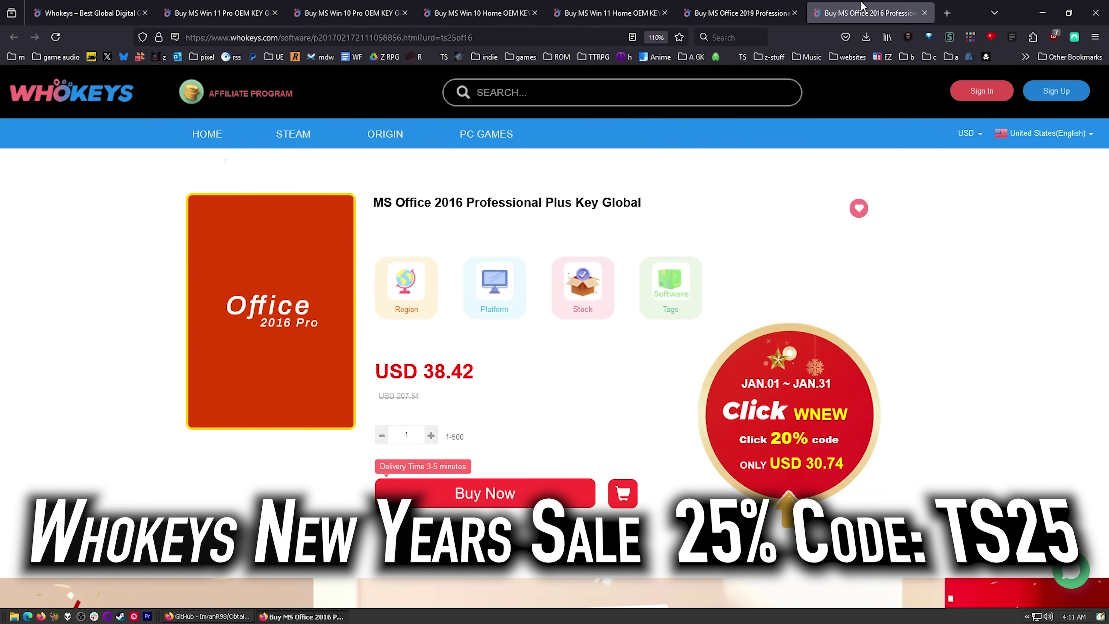
- Compare the Office 2019 listing, return to the Office 2016 Professional Plus page, and zoom in
left_click(704, 22)
left_click(837, 6)
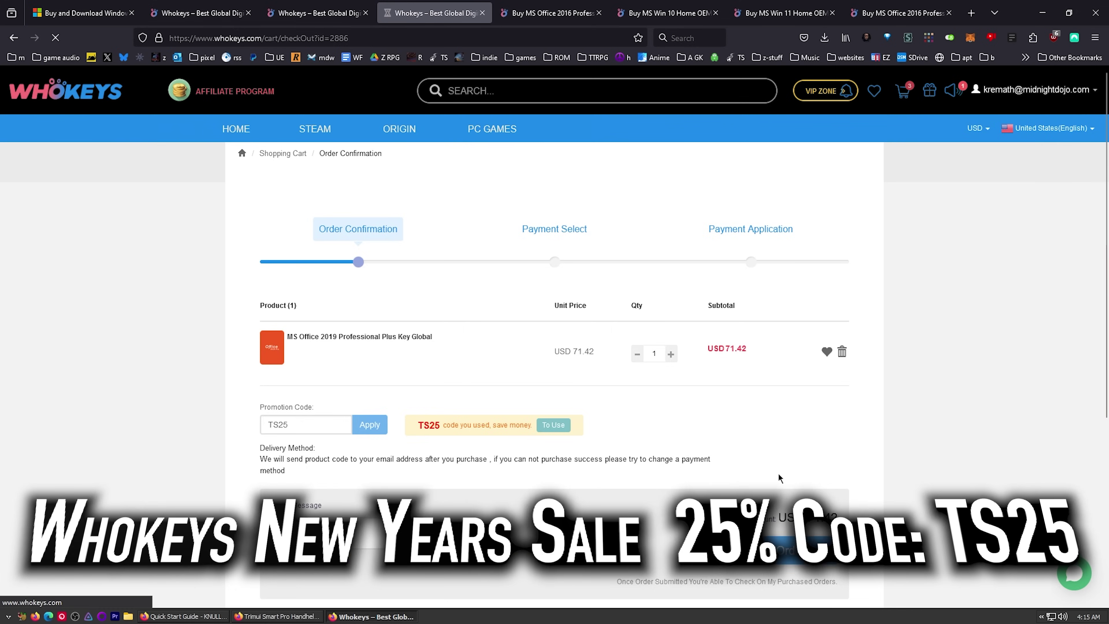
key("ctrl+plus")
- Apply promo code TS25 at checkout and pay for the Windows 11 Pro key, saving the card
scroll(800, 479, "down", 3)
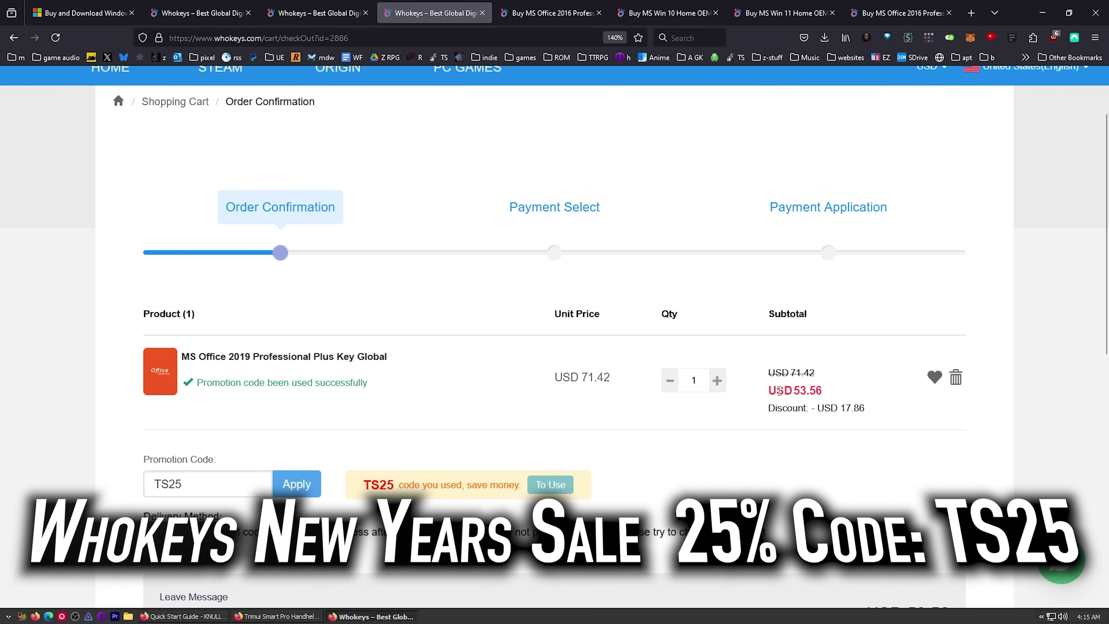
left_click_drag(790, 390, 769, 371)
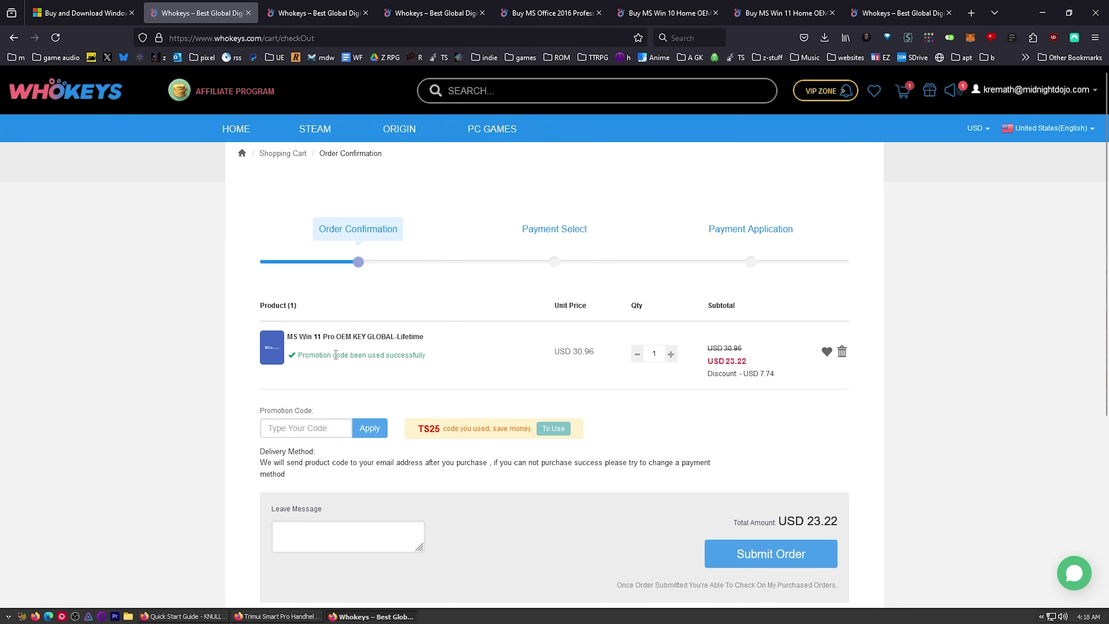
key("ctrl+plus")
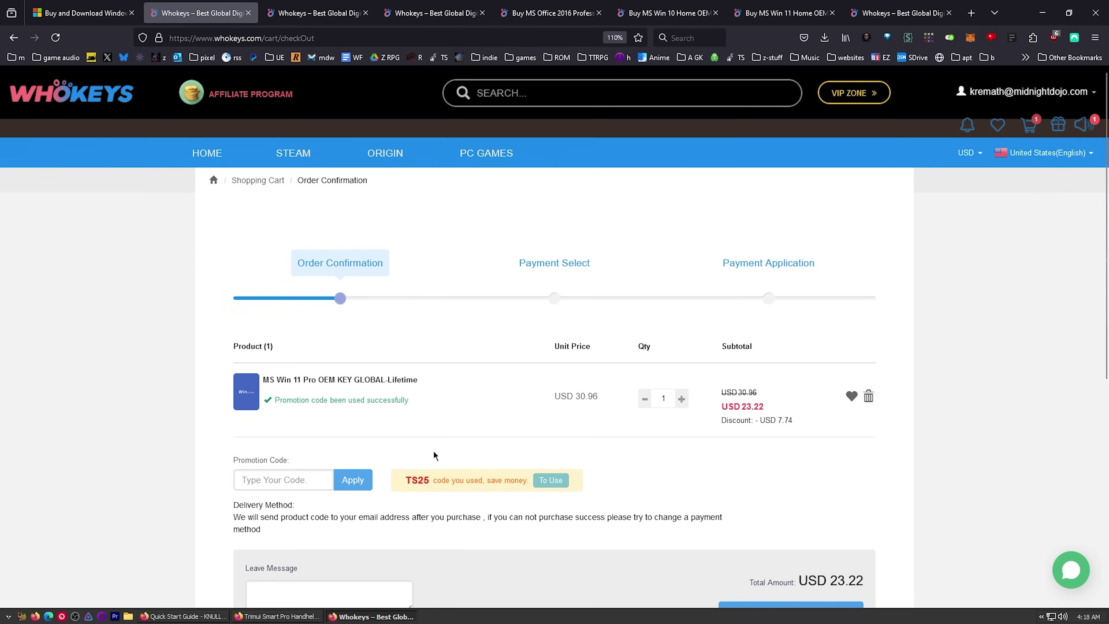
left_click(296, 482)
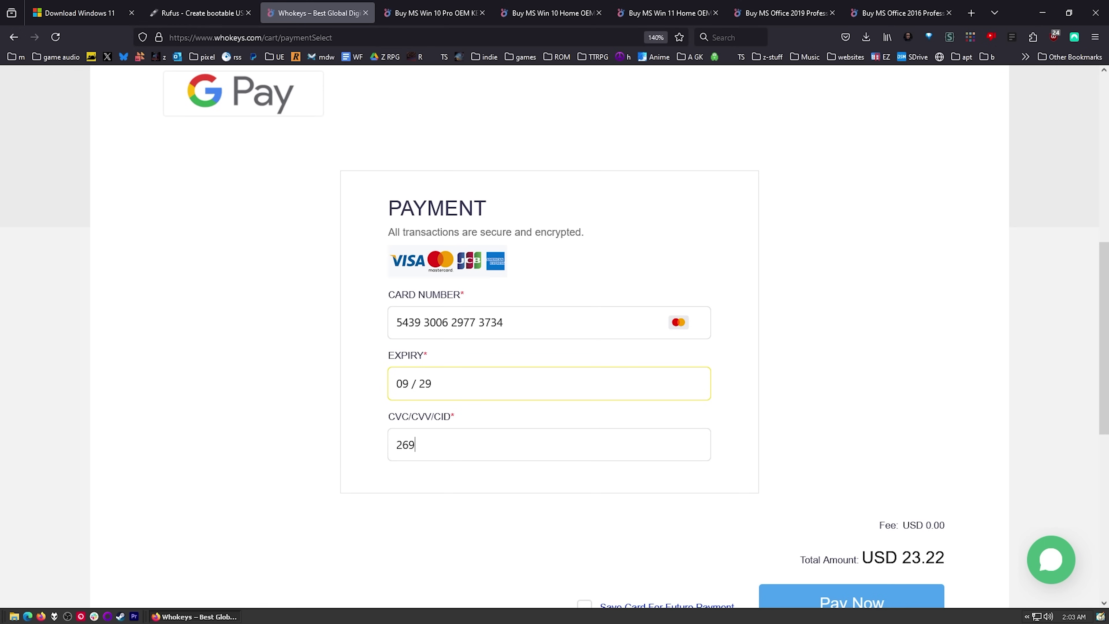
scroll(549, 347, "down", 4)
left_click(705, 435)
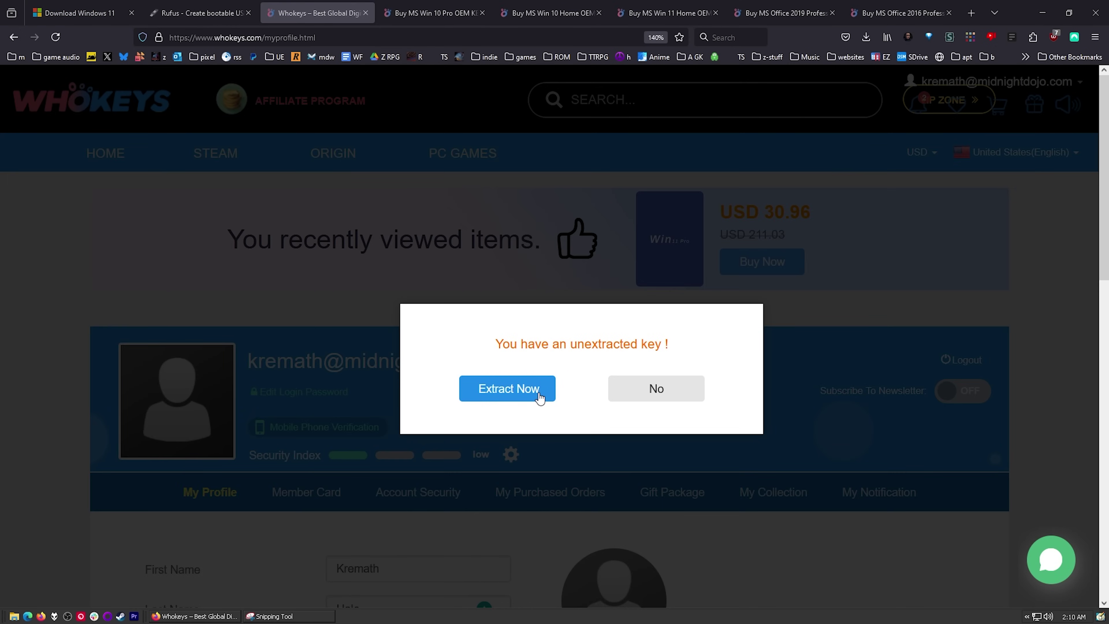
- Extract the purchased Windows 11 Pro key and view its code in My Purchased Orders
left_click(508, 389)
scroll(371, 416, "down", 5)
scroll(349, 459, "up", 6)
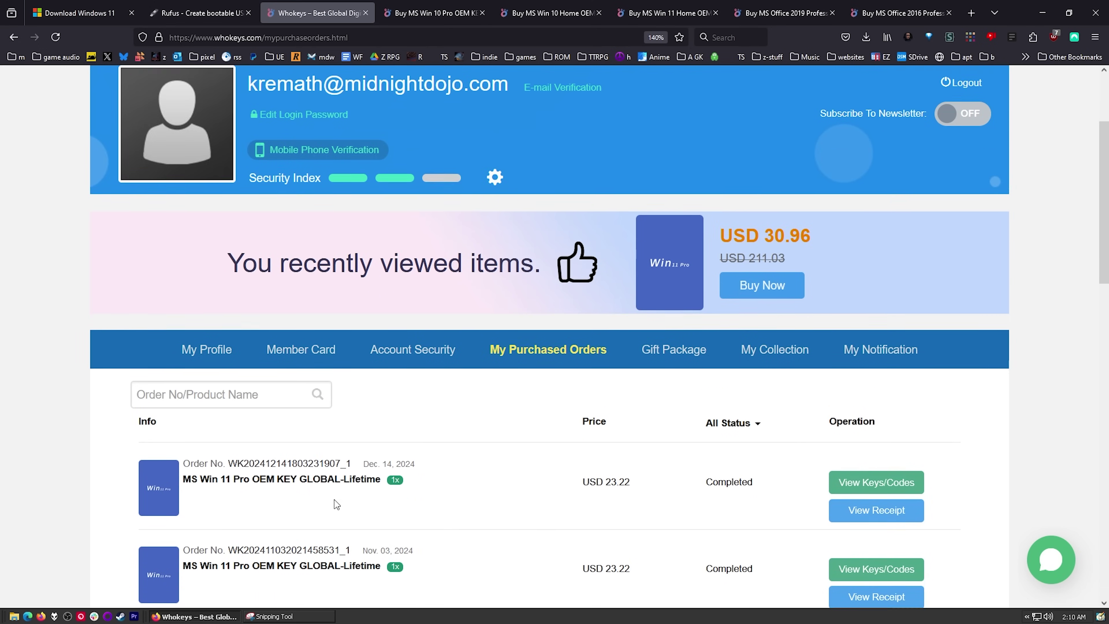
scroll(335, 500, "down", 1)
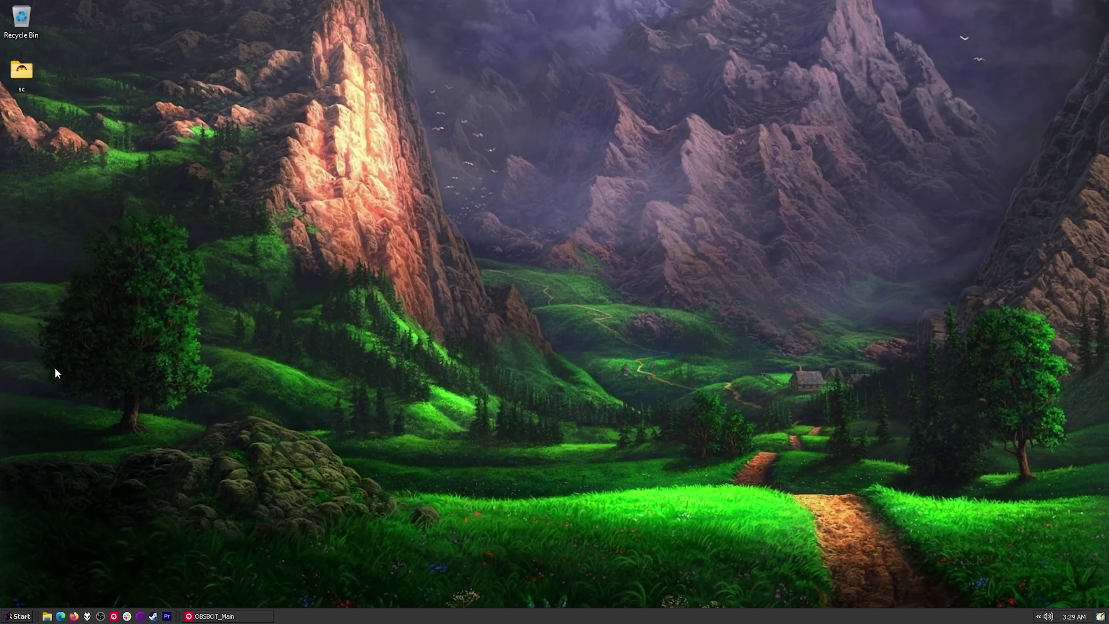
key("super")
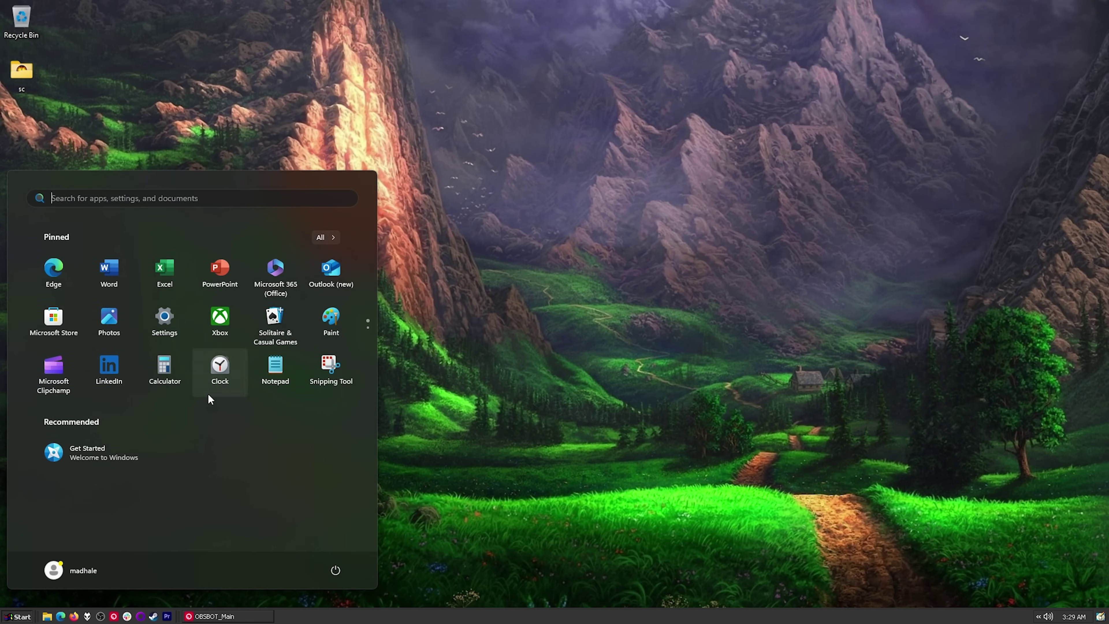
- Activate Windows 11 Pro in Activation settings with the purchased product key
left_click(137, 197)
type("activate")
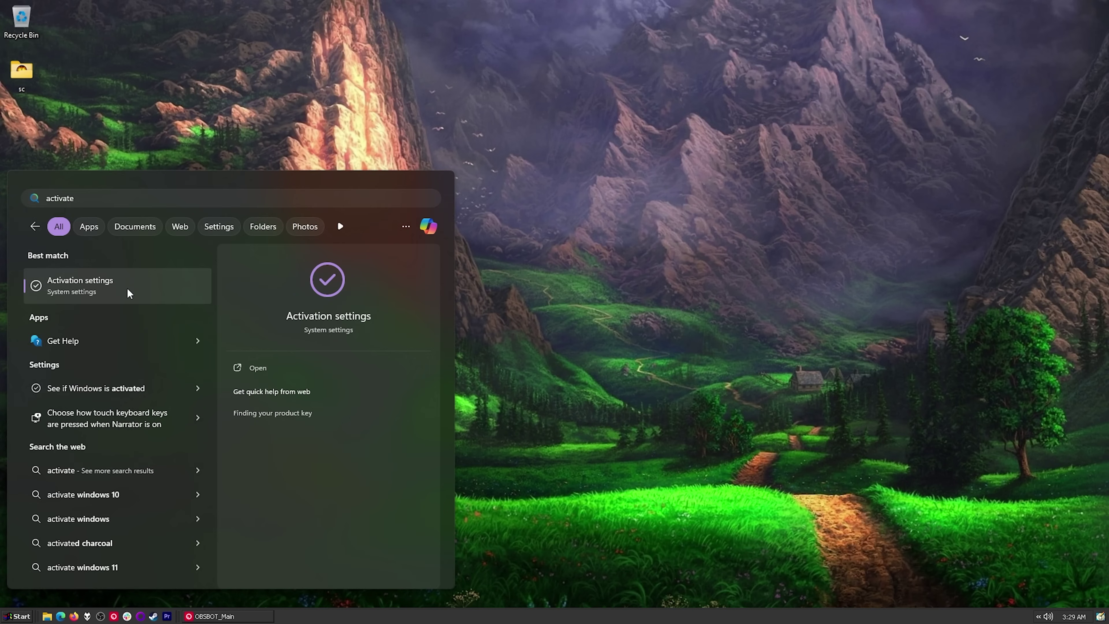
left_click(126, 288)
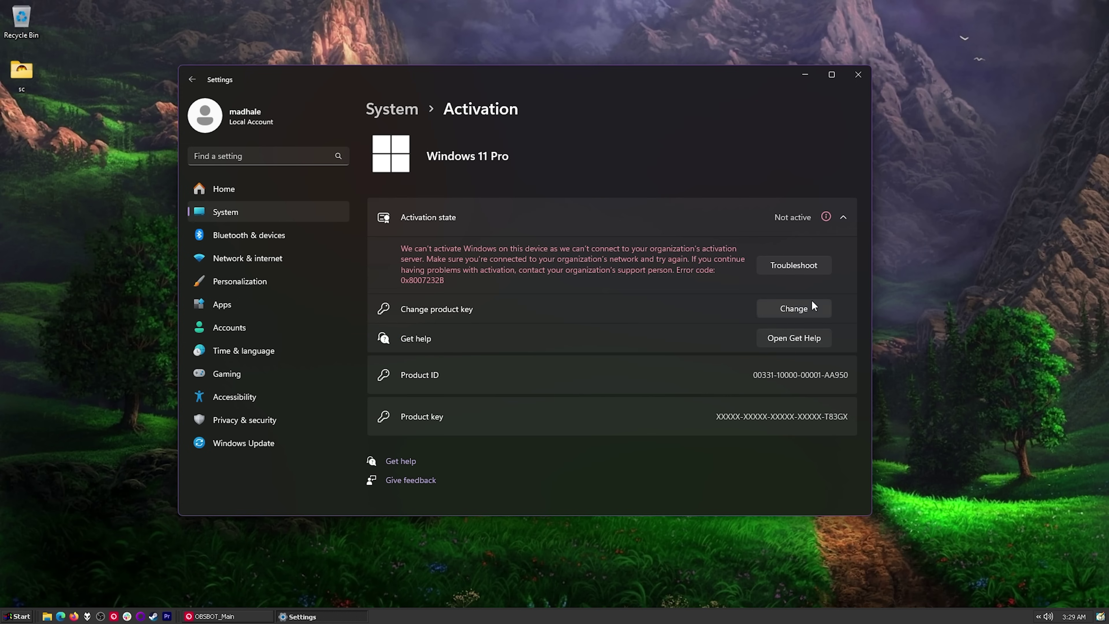
left_click(793, 308)
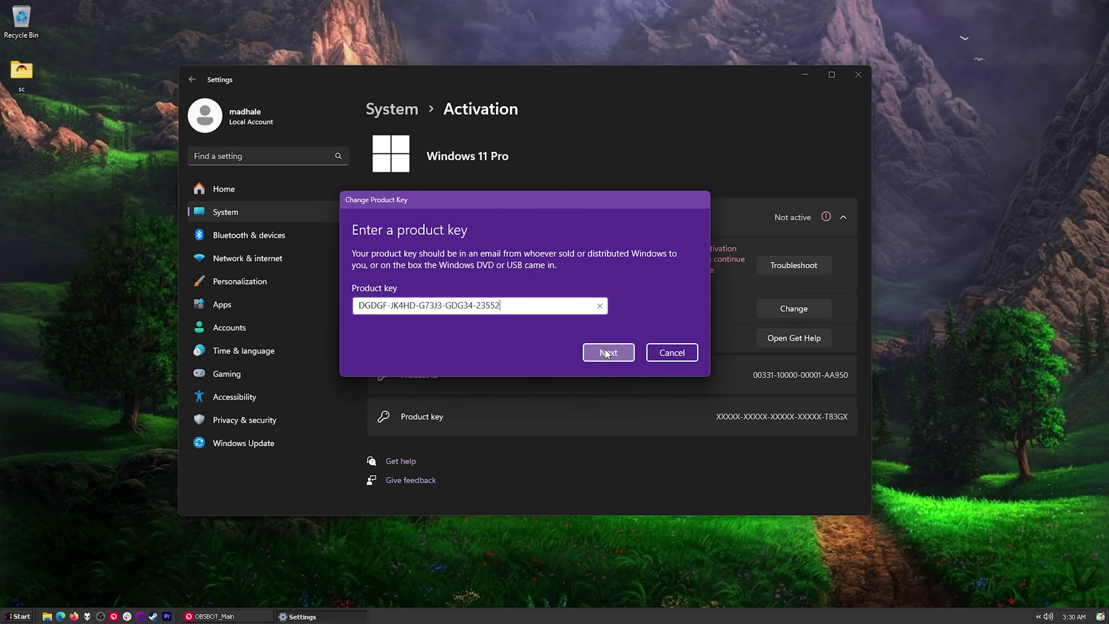
left_click(606, 353)
left_click(627, 334)
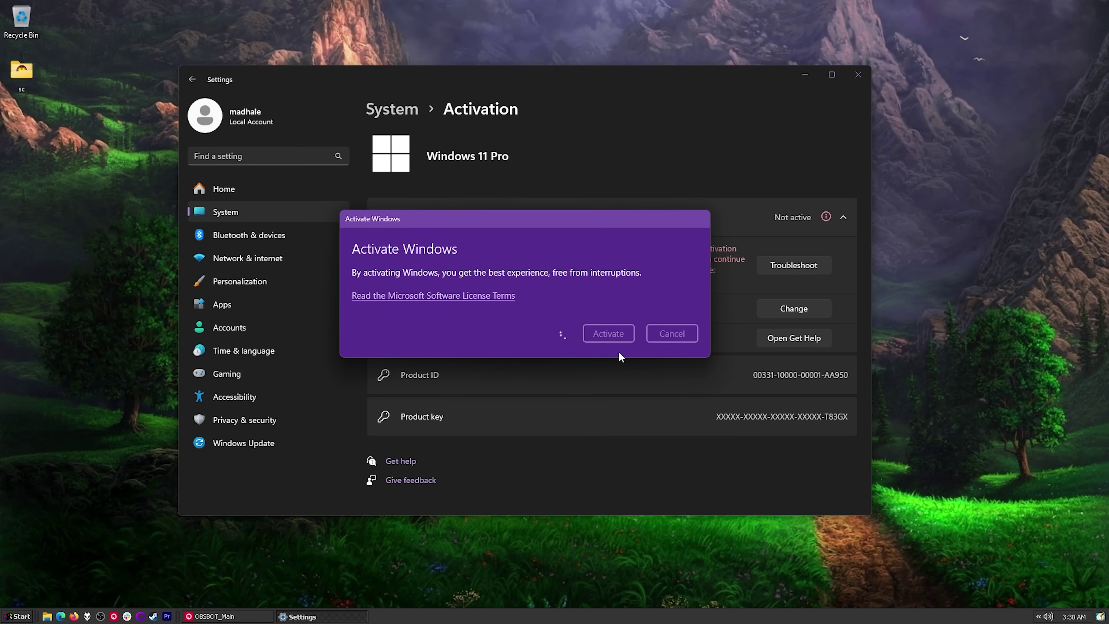
left_click(660, 322)
key("alt+F4")
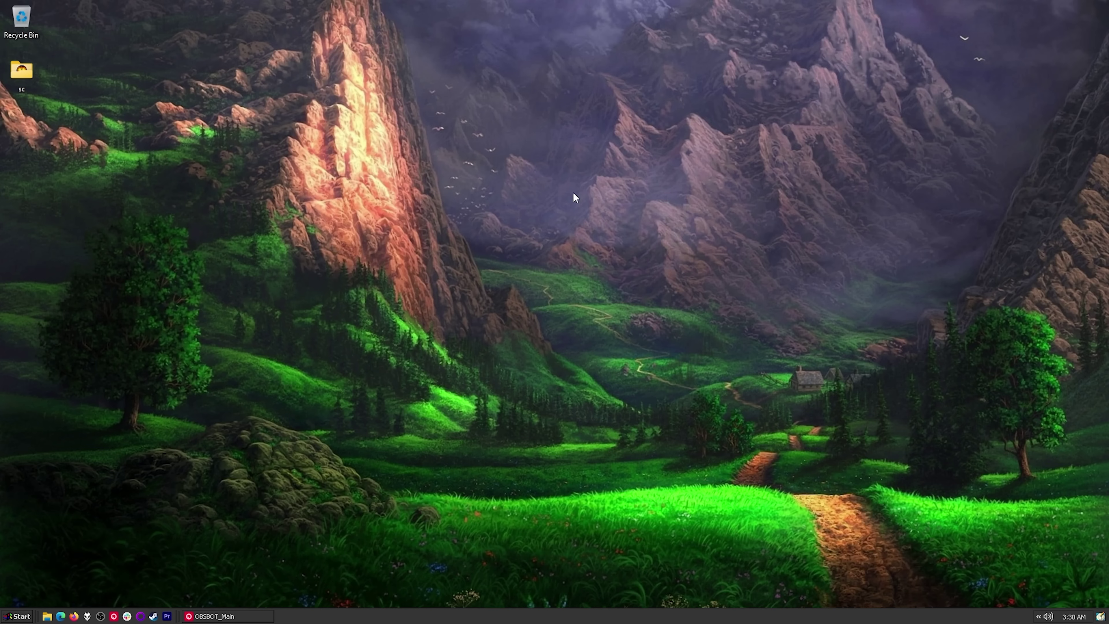
- Open the Personalization settings from the desktop's right-click menu
right_click(574, 193)
left_click(625, 325)
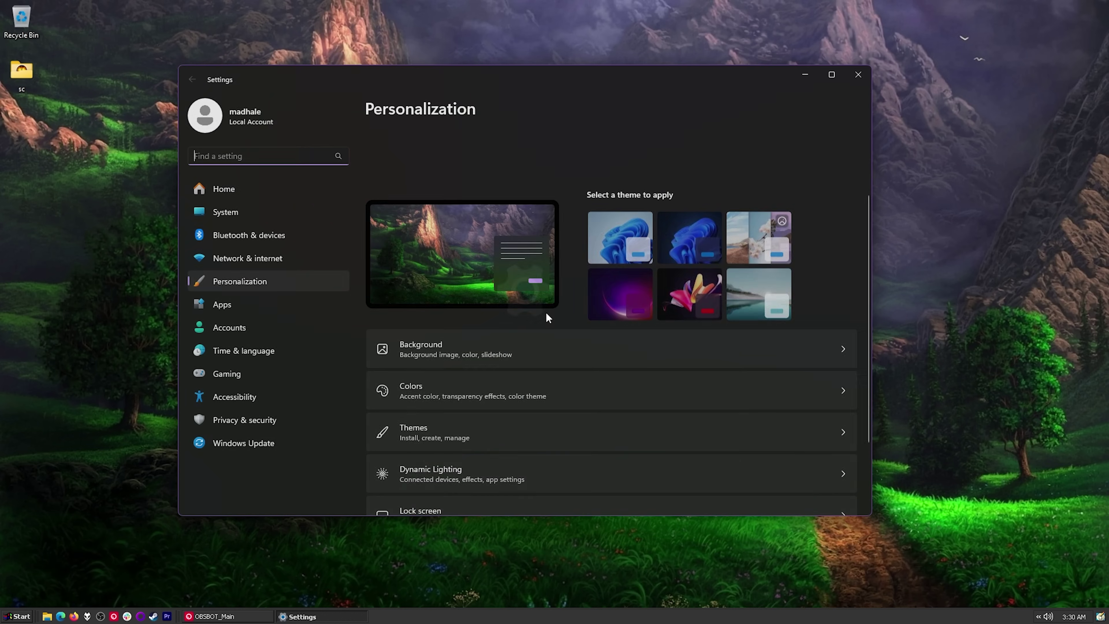
scroll(544, 301, "down", 2)
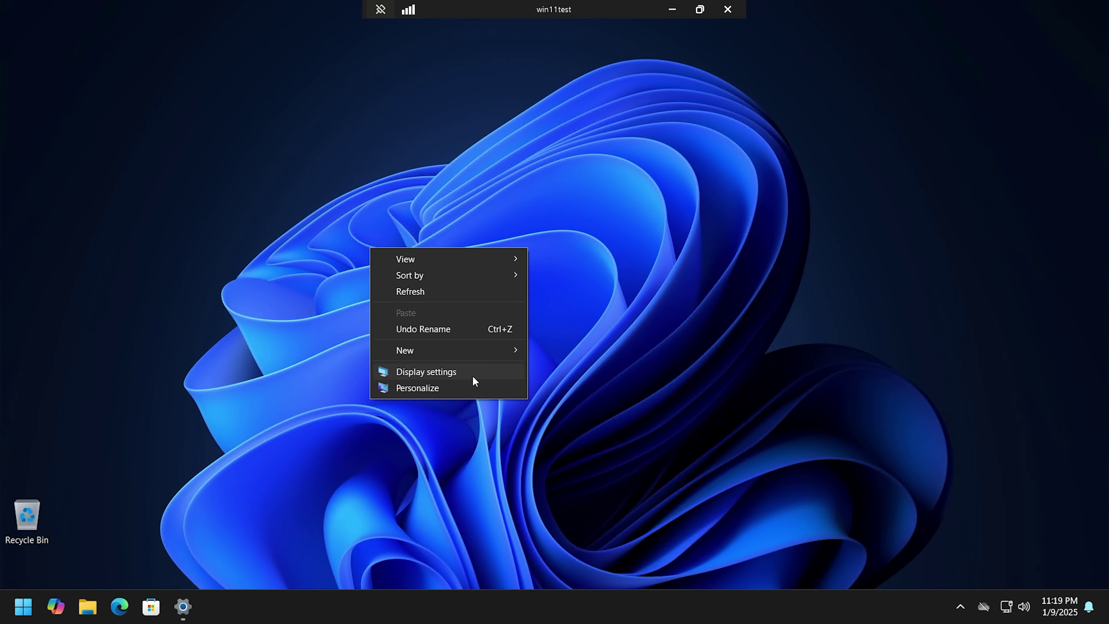
- Load the Chris Titus Tech 'Setting Up the Ultimate Windows 11' guide in Edge
left_click(457, 389)
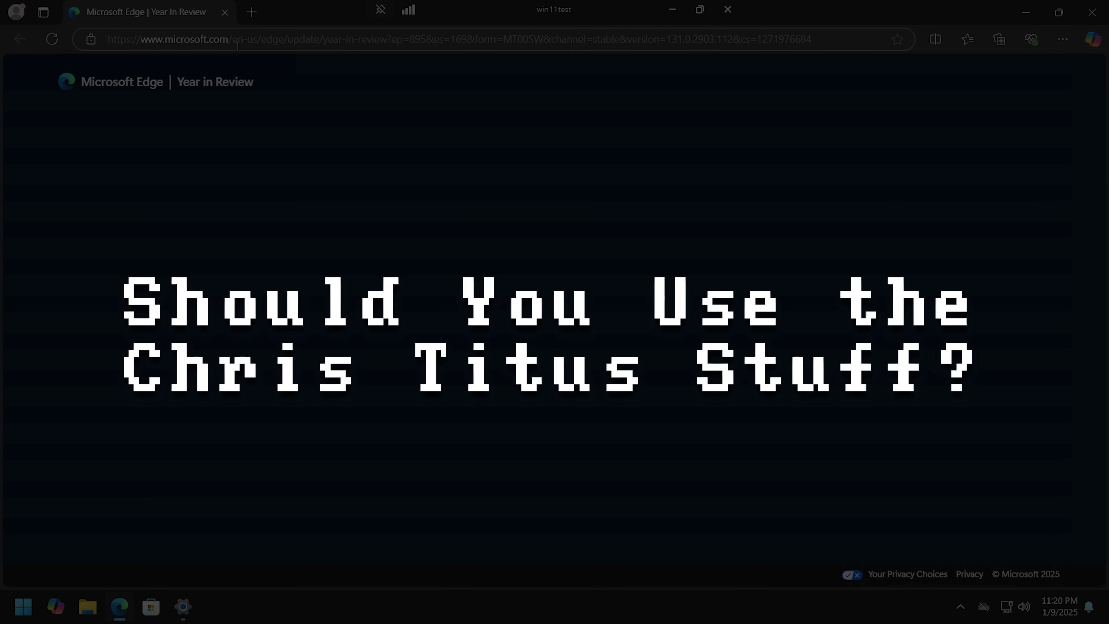
left_click(237, 44)
type("https://christitus.com/setting-up-the-ultimate-windows-11/")
key("Return")
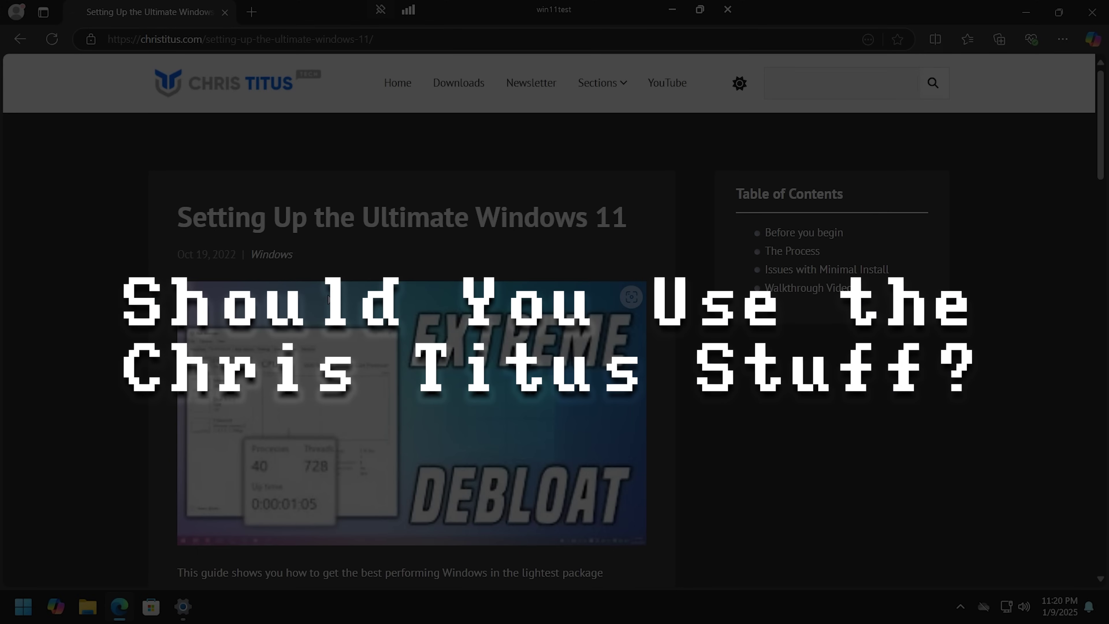
- Copy the 'irm christitus.com/win | iex' command from the guide's Shortcut section
scroll(326, 284, "down", 5)
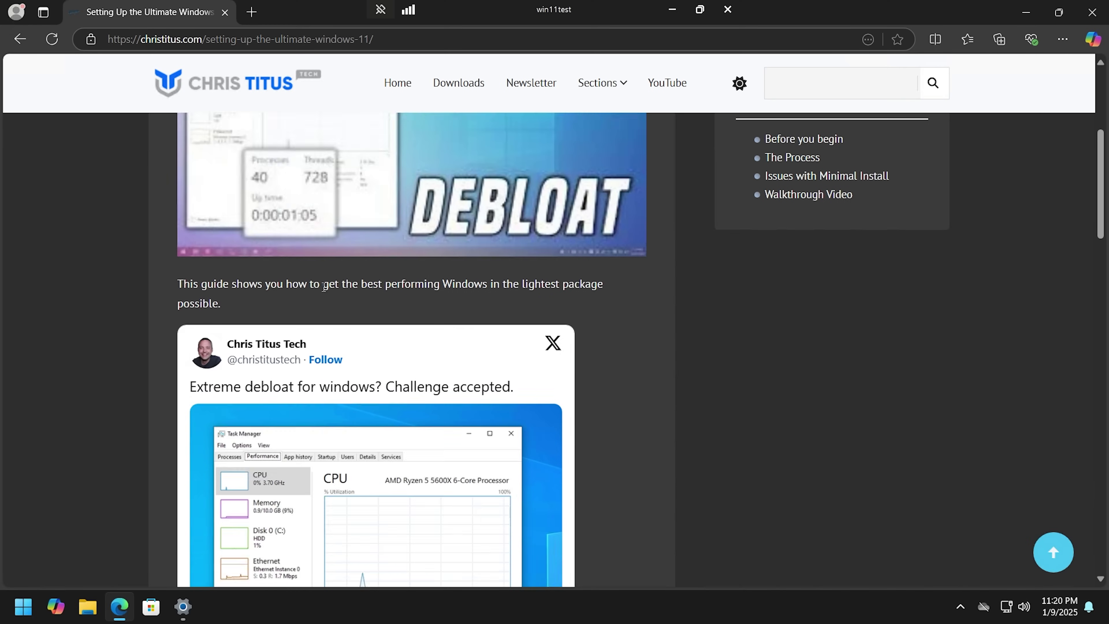
scroll(324, 286, "down", 3)
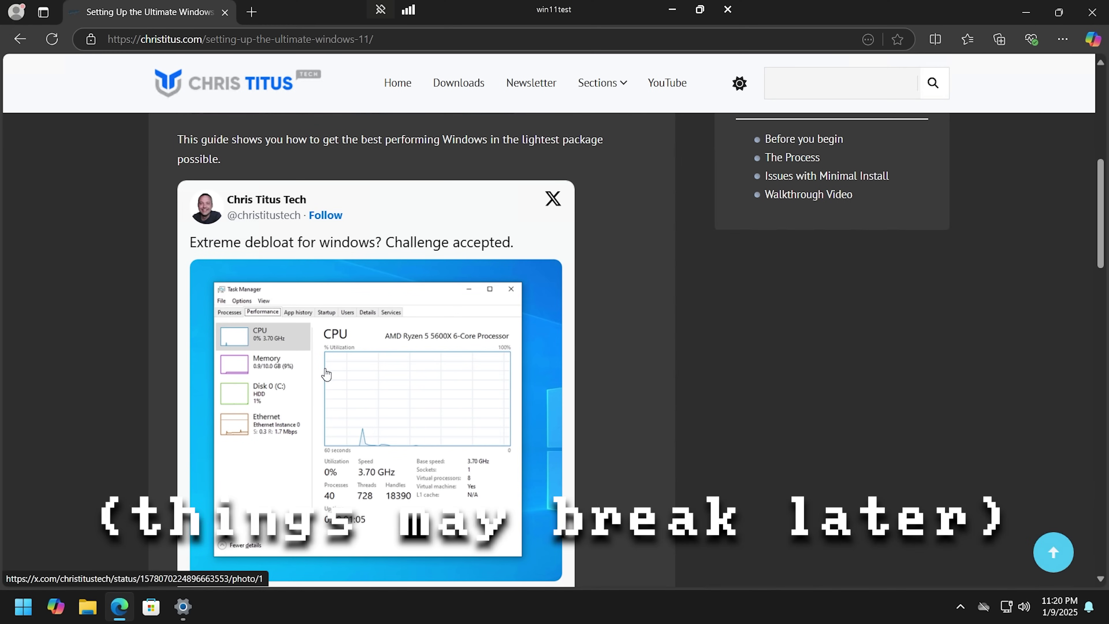
scroll(327, 376, "down", 15)
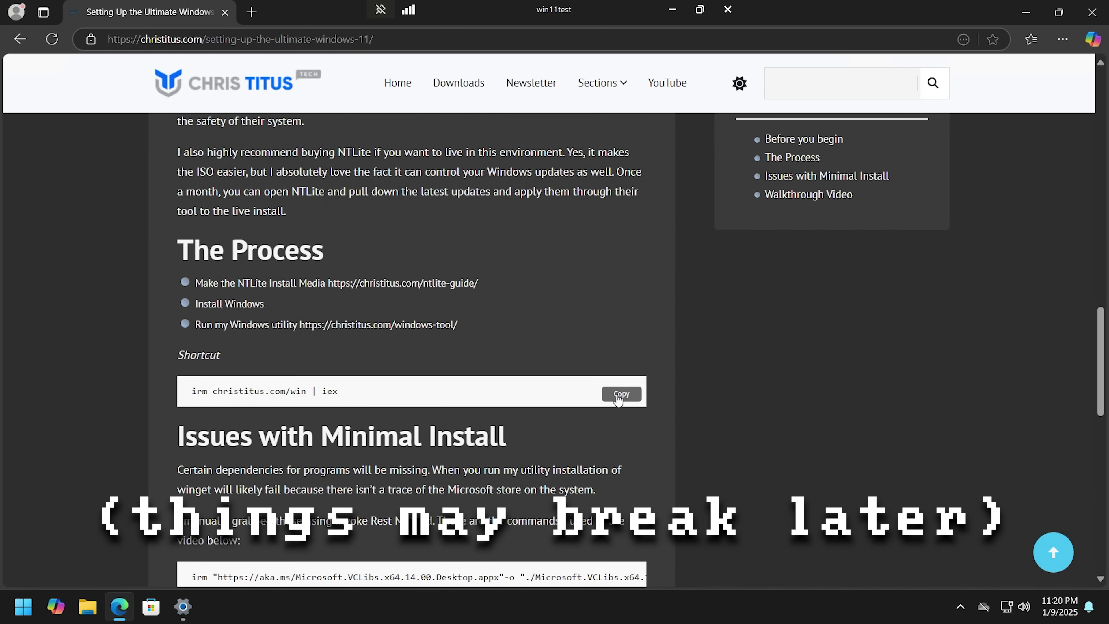
left_click(611, 395)
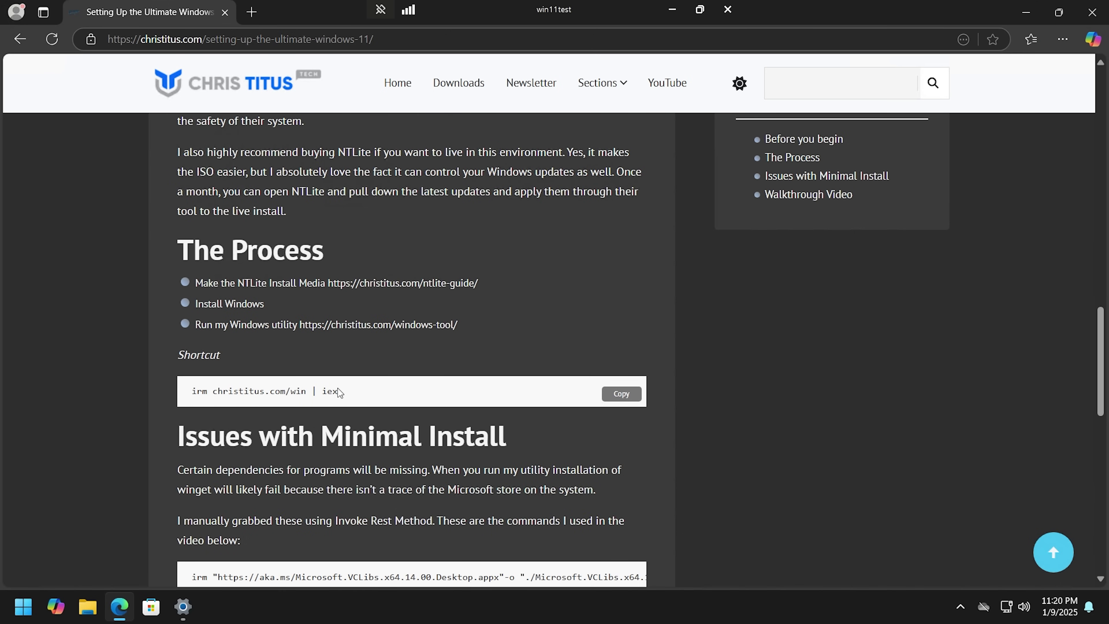
scroll(300, 394, "up", 12)
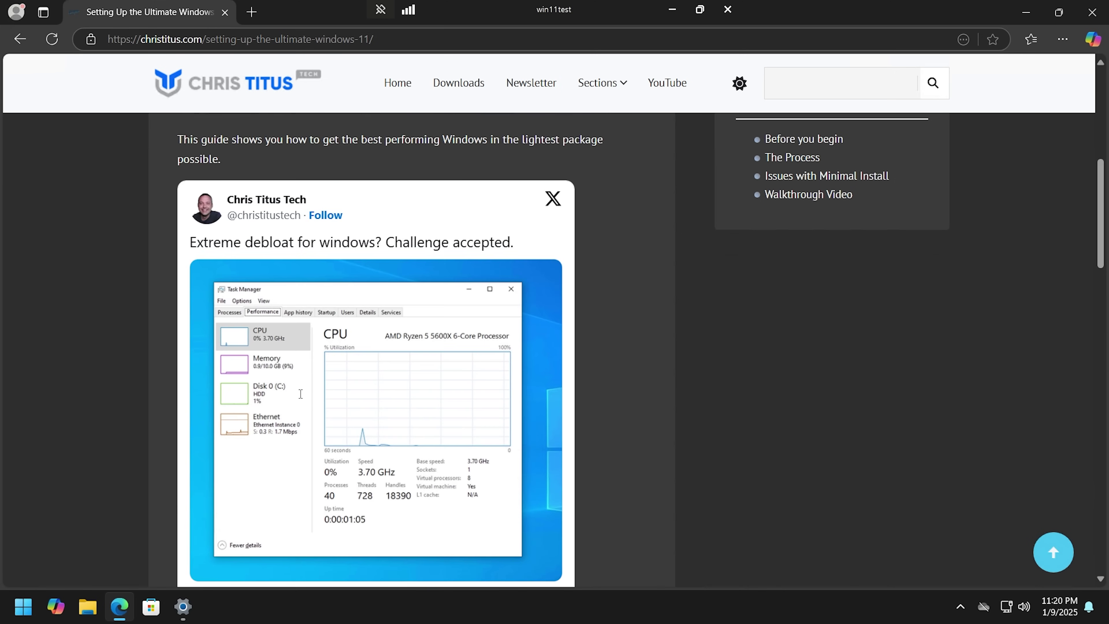
scroll(300, 394, "down", 10)
scroll(302, 386, "down", 10)
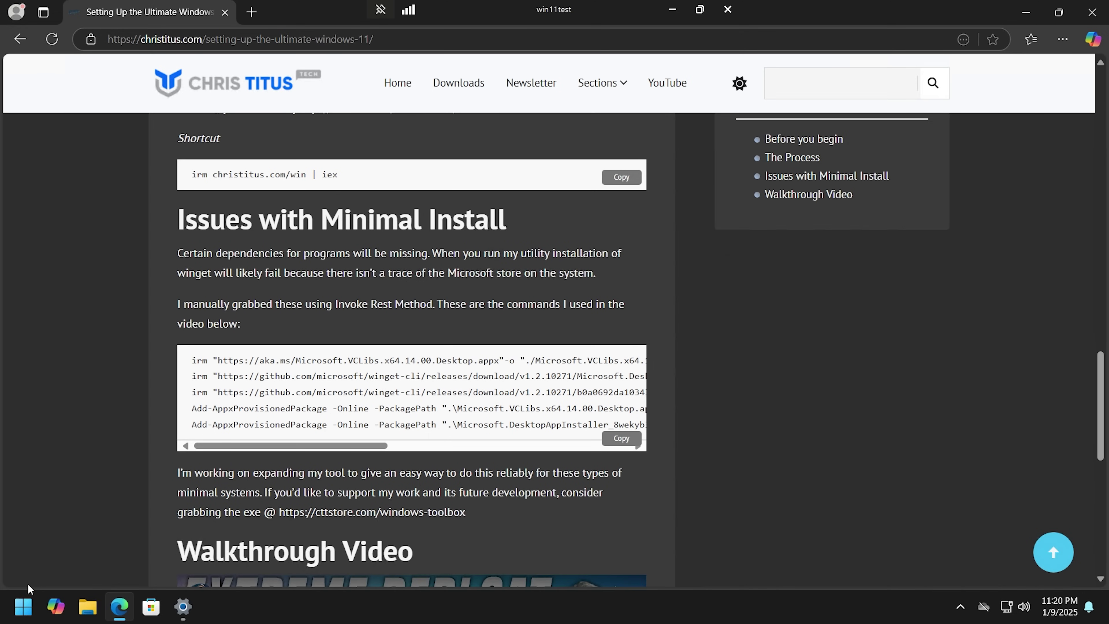
left_click(27, 604)
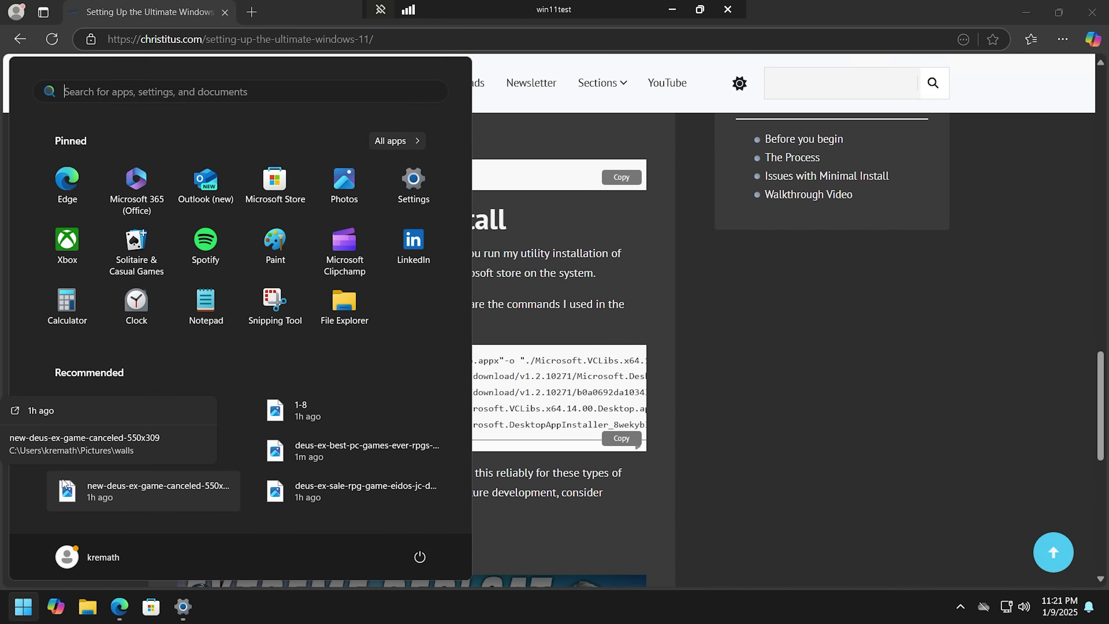
- Start WinUtil by pasting the irm command into an administrator PowerShell
type("pow")
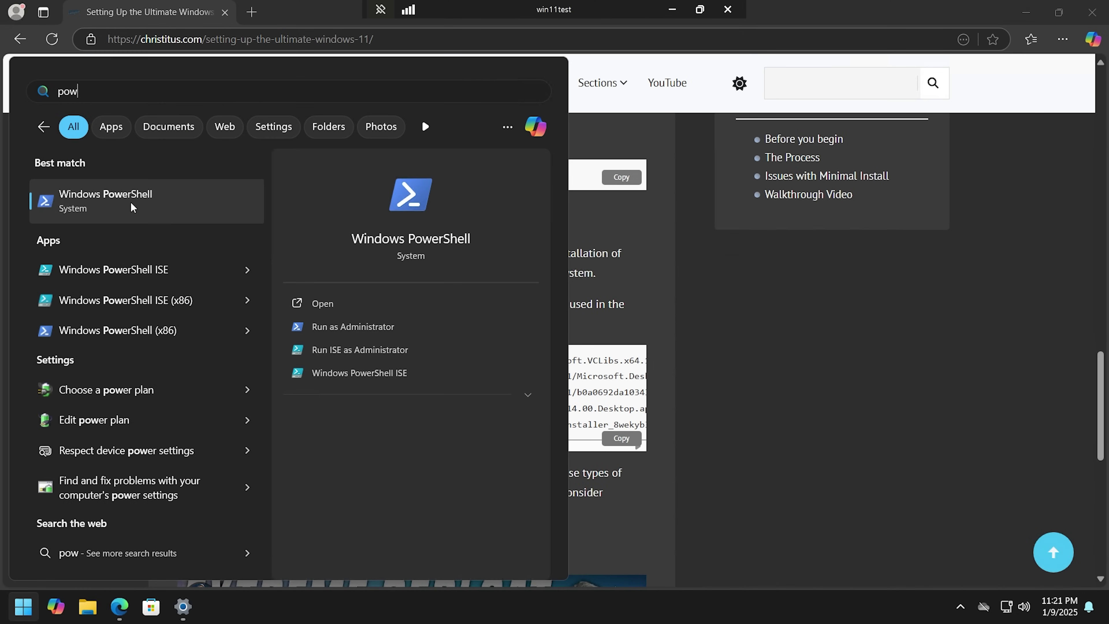
key("ctrl+shift+Return")
left_click(507, 423)
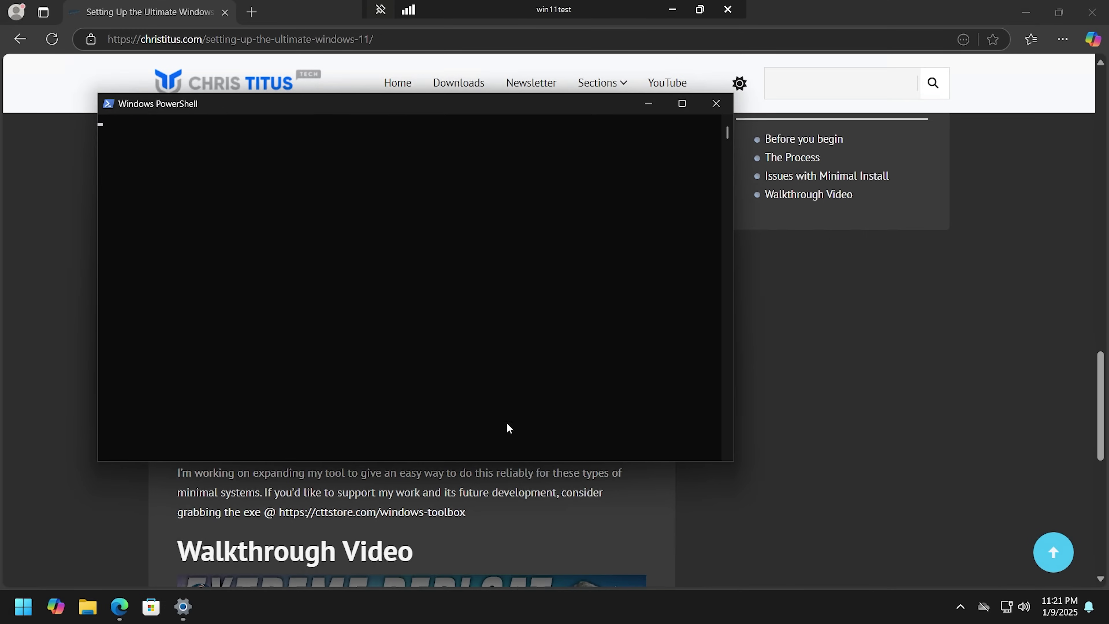
key("ctrl+v")
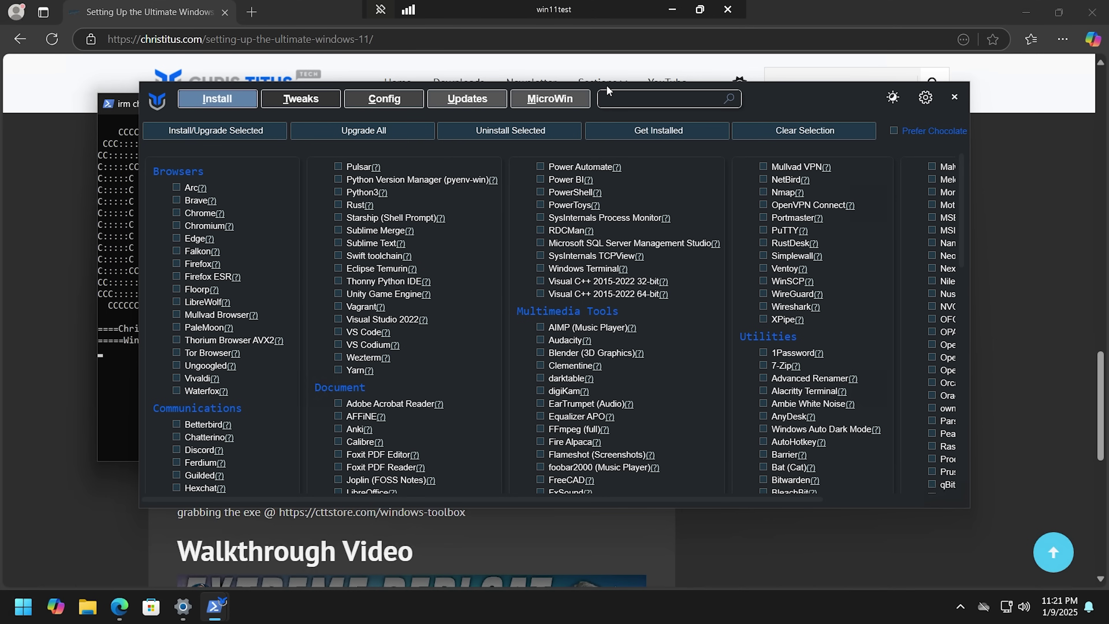
- Move the WinUtil window left and switch to its Tweaks page
left_click_drag(607, 90, 543, 90)
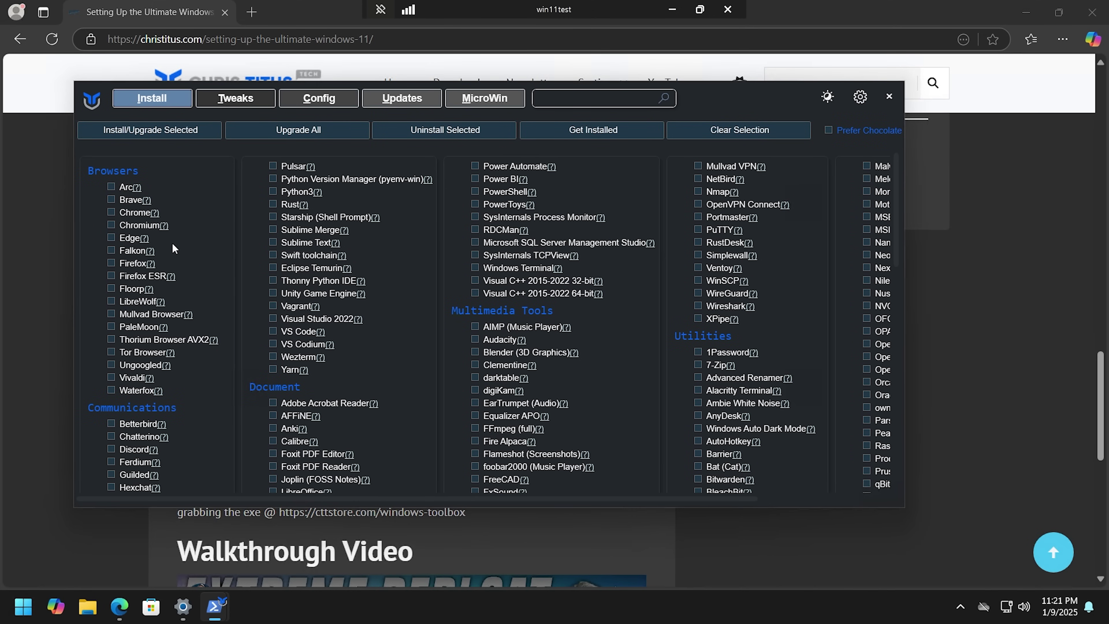
scroll(317, 292, "down", 15)
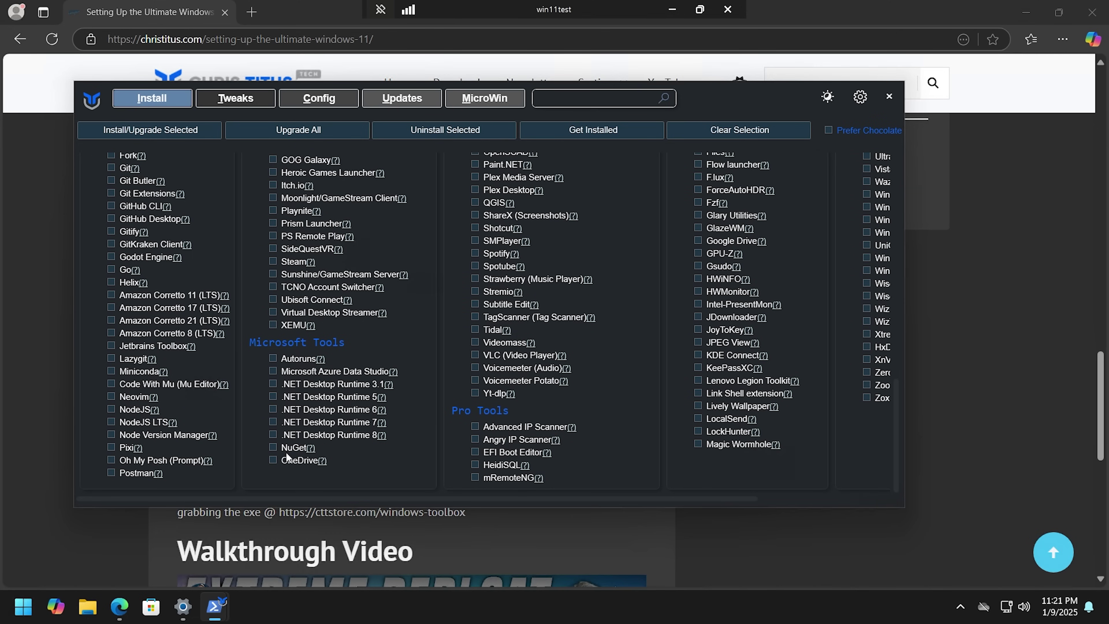
left_click(221, 95)
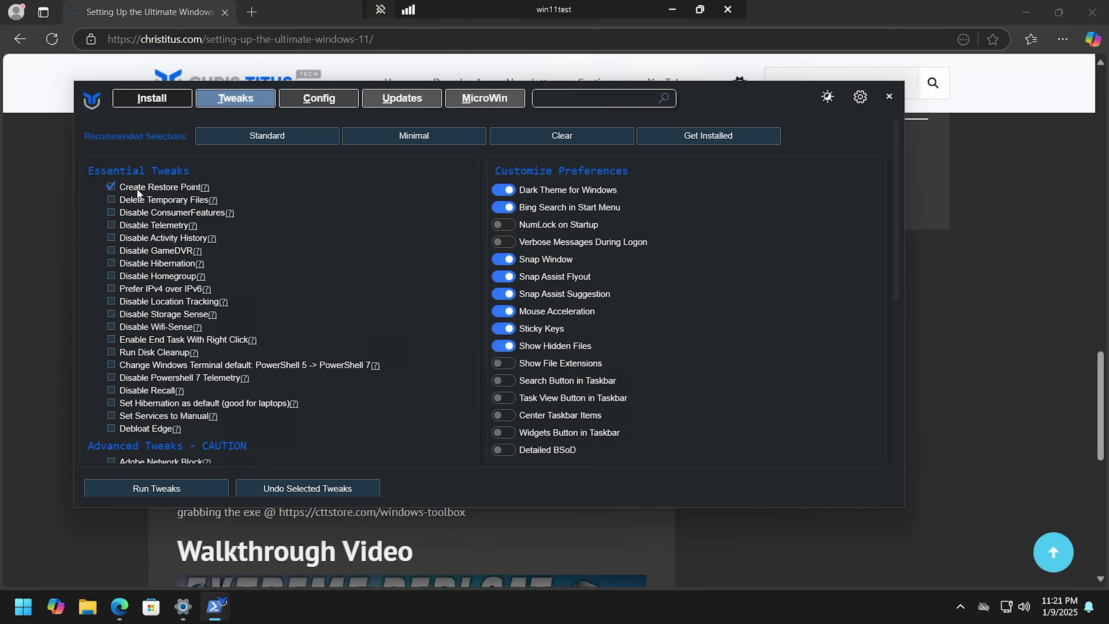
- Create a restore point, then tick Telemetry, Activity History, GameDVR, Location Tracking, Wifi-Sense and End Task
left_click(204, 492)
left_click(112, 237)
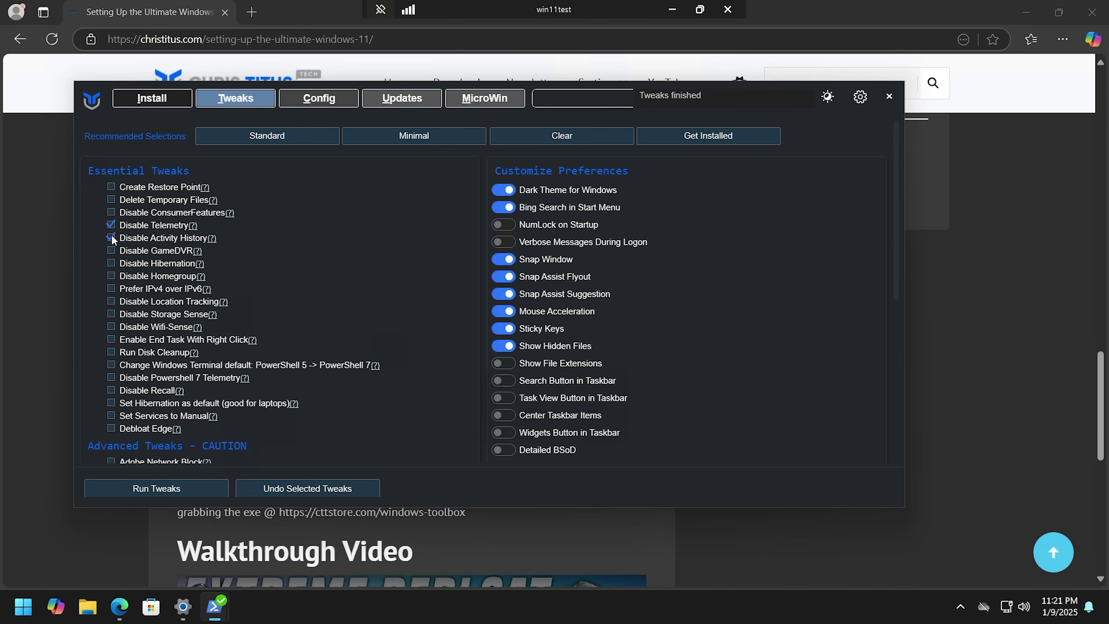
left_click(111, 251)
mouse_move(179, 330)
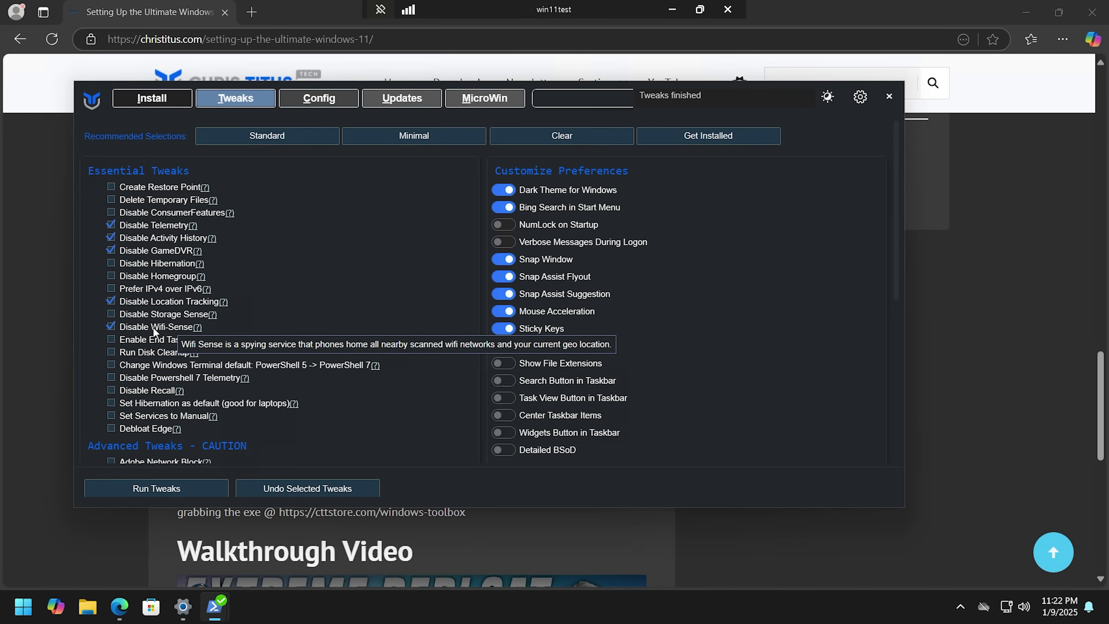
mouse_move(138, 340)
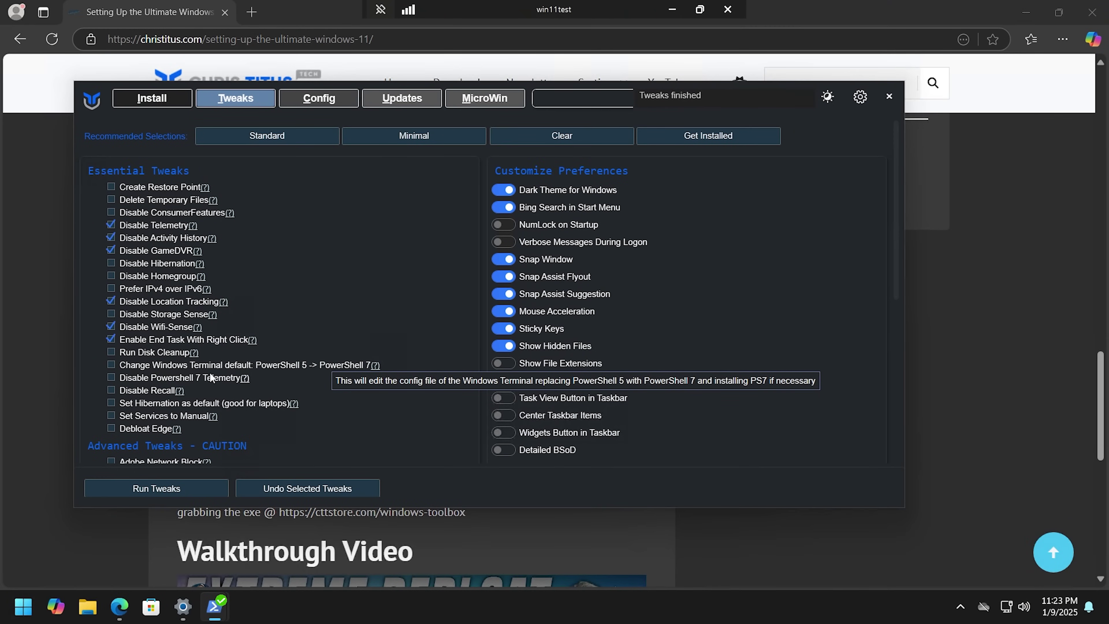
scroll(279, 395, "down", 3)
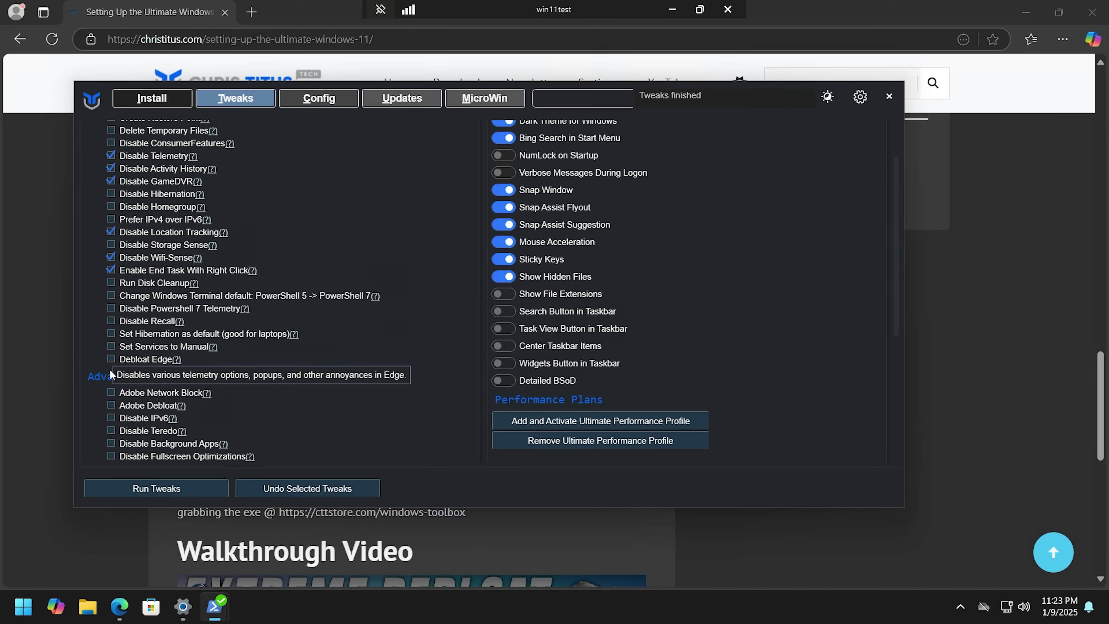
scroll(169, 405, "down", 10)
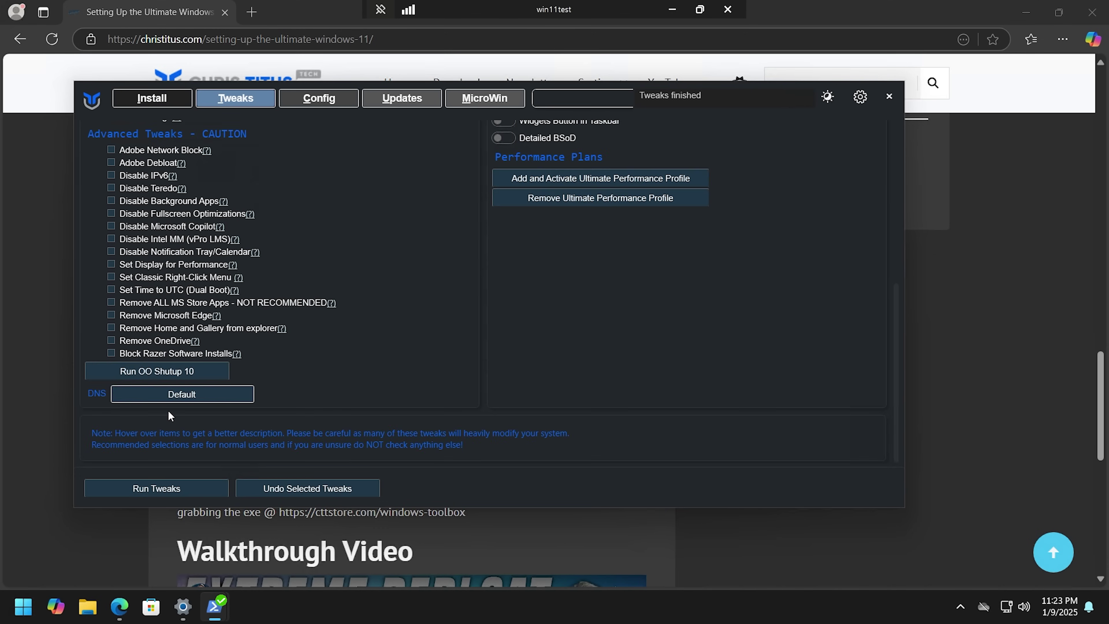
scroll(175, 407, "up", 5)
scroll(509, 175, "up", 1)
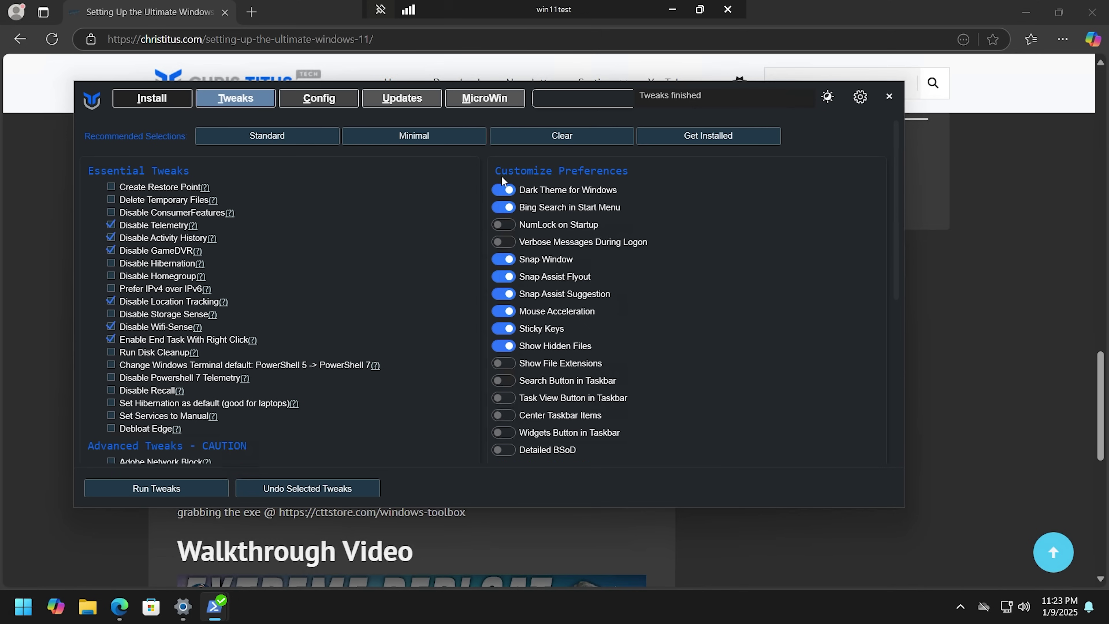
- Turn off Bing Search, Snap Window, Snap Assist Flyout, Snap Assist Suggestion and Mouse Acceleration
left_click(507, 213)
left_click(503, 260)
left_click(503, 278)
left_click(503, 295)
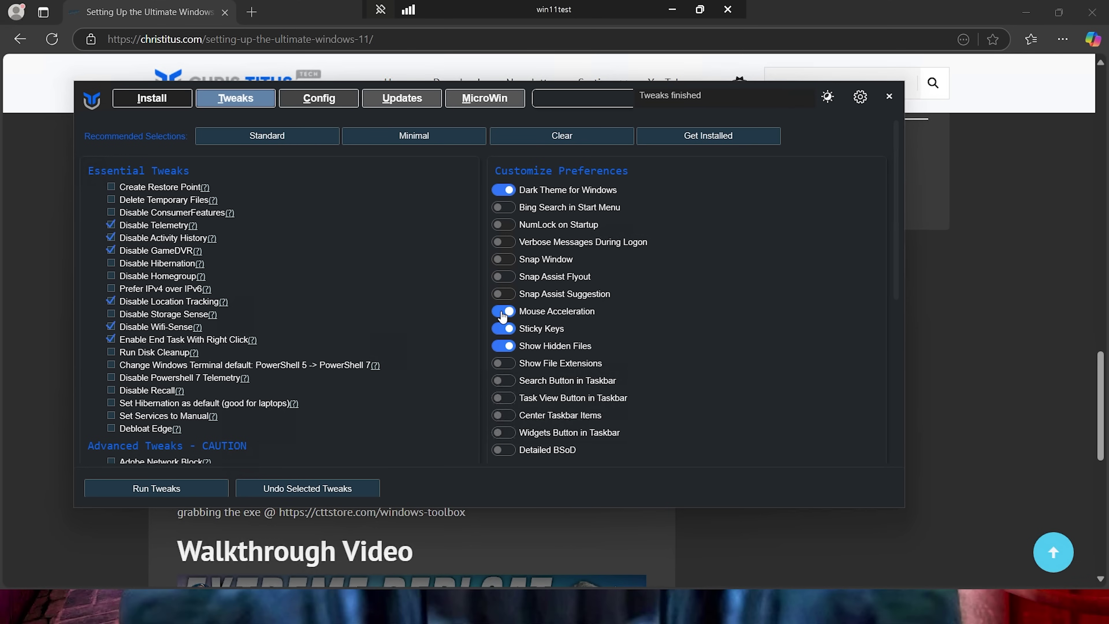
left_click(503, 314)
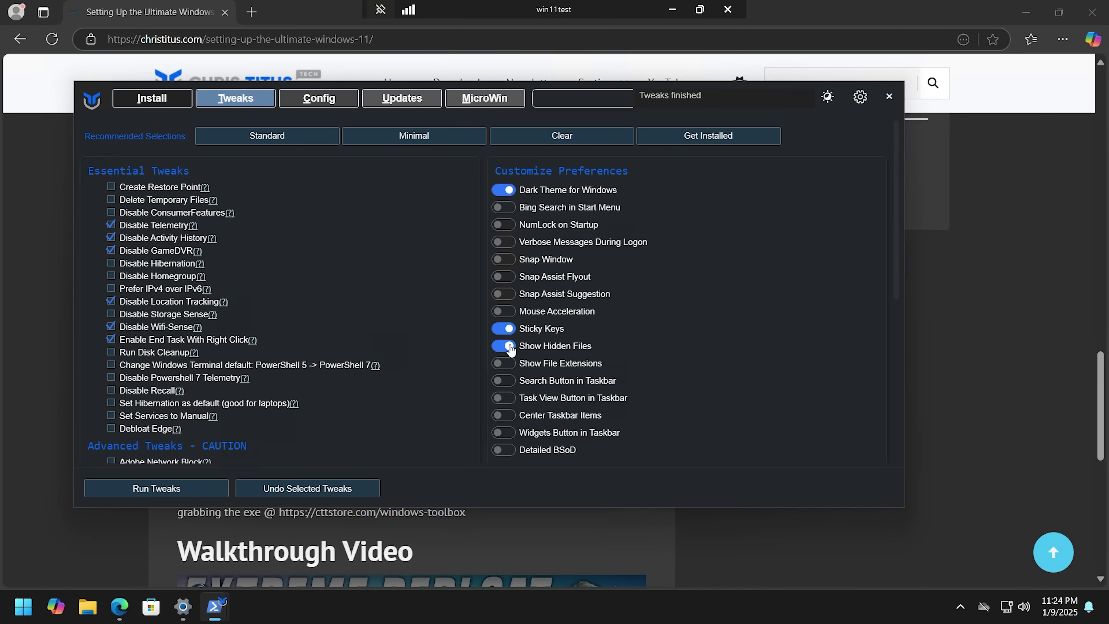
- Turn on Show File Extensions and Detailed BSoD, keep search and widgets buttons off, and run tweaks
scroll(538, 350, "down", 3)
left_click(504, 312)
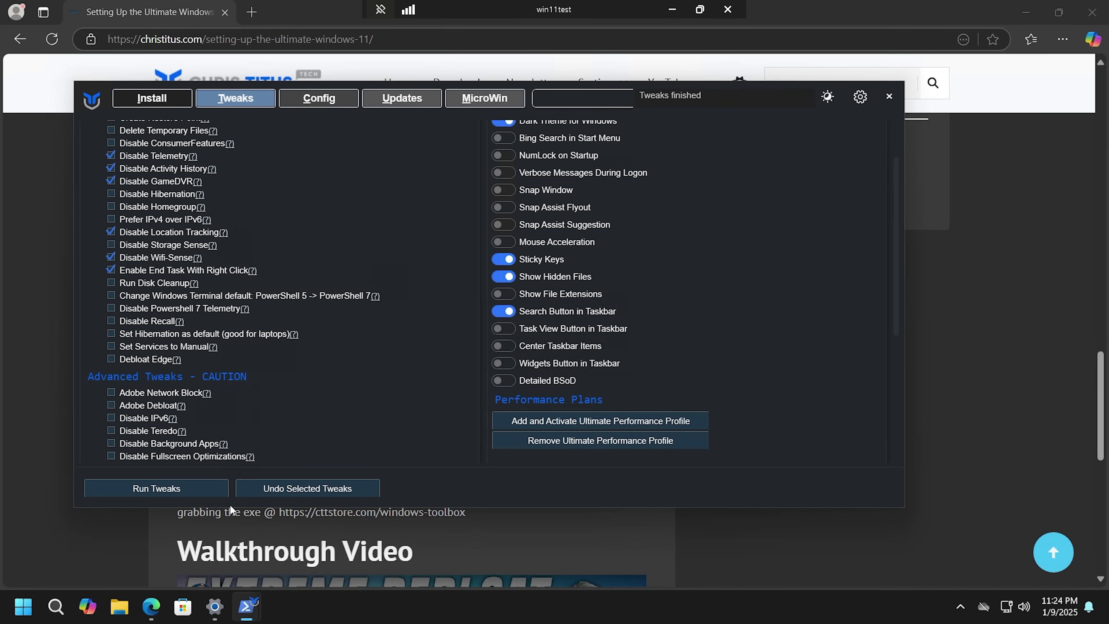
left_click(503, 312)
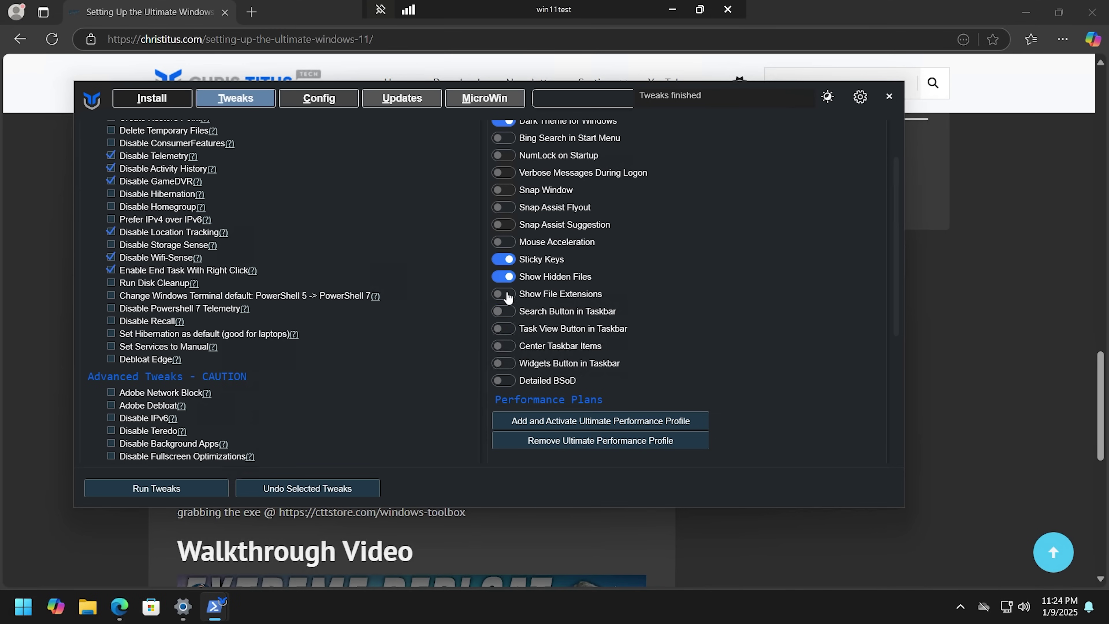
left_click(501, 299)
left_click(506, 368)
left_click(506, 368)
left_click(507, 386)
left_click(170, 486)
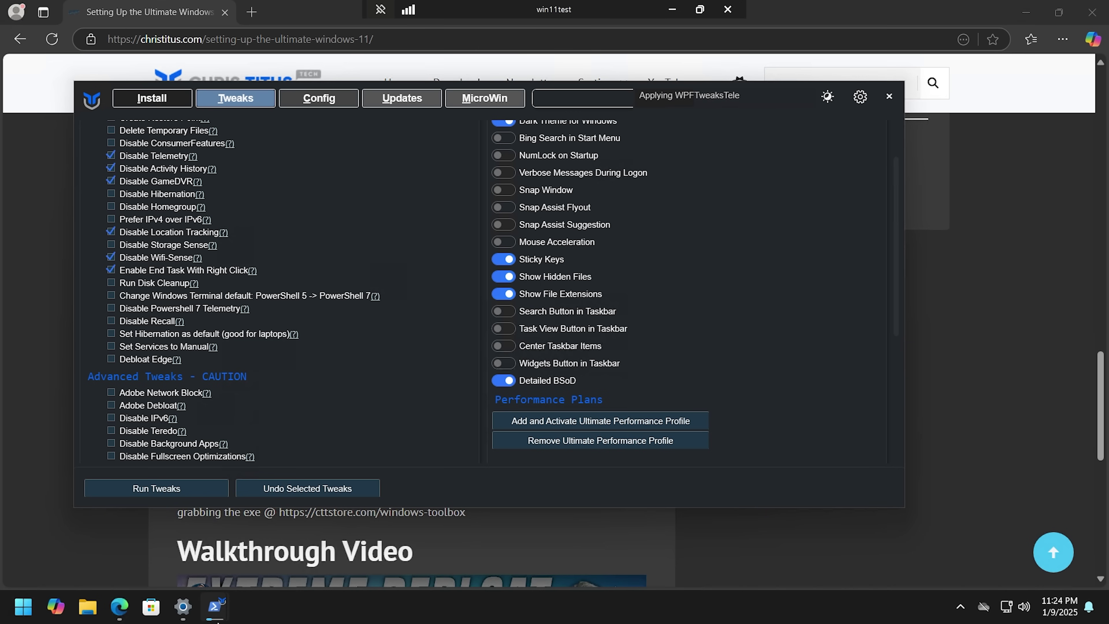
left_click(214, 608)
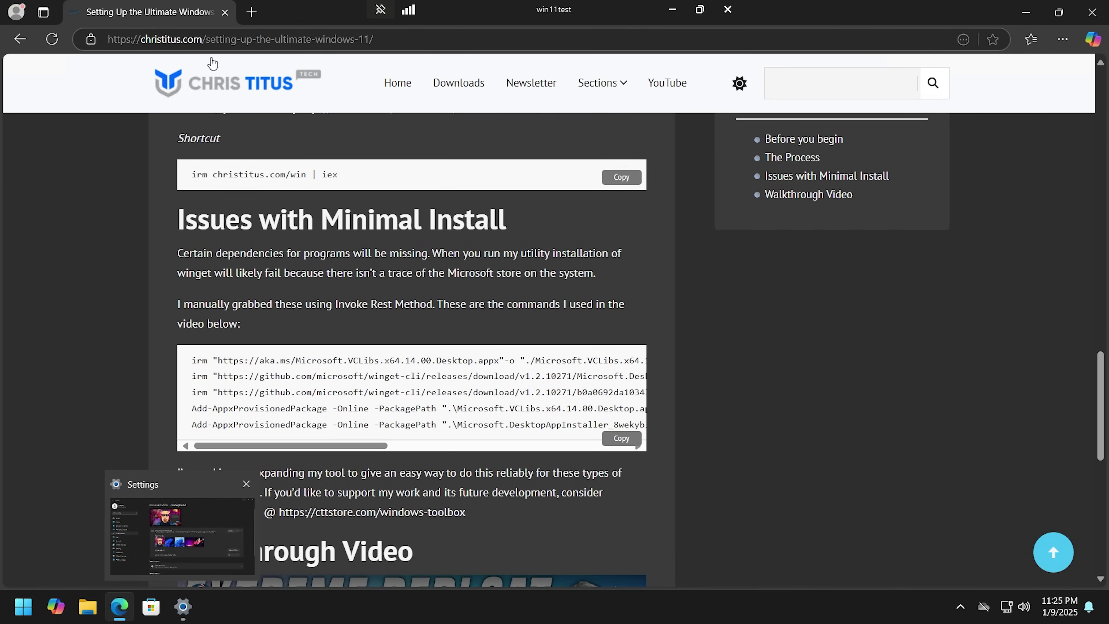
- Search Bing for chocolaty and scroll chocolatey.org's install page to the individual-use command
left_click(214, 32)
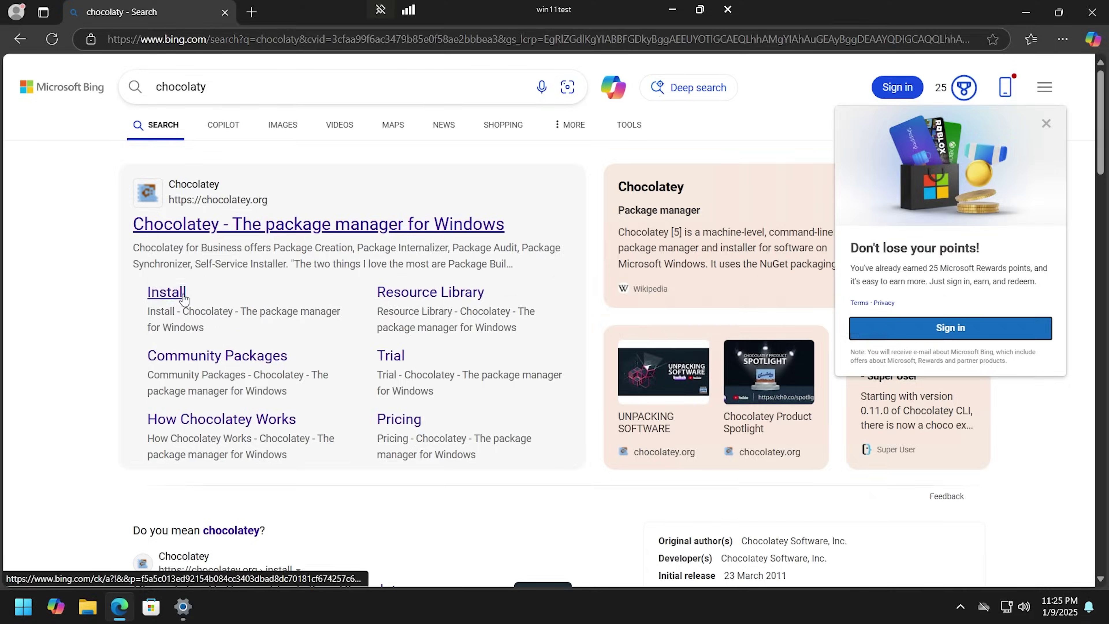
left_click(173, 292)
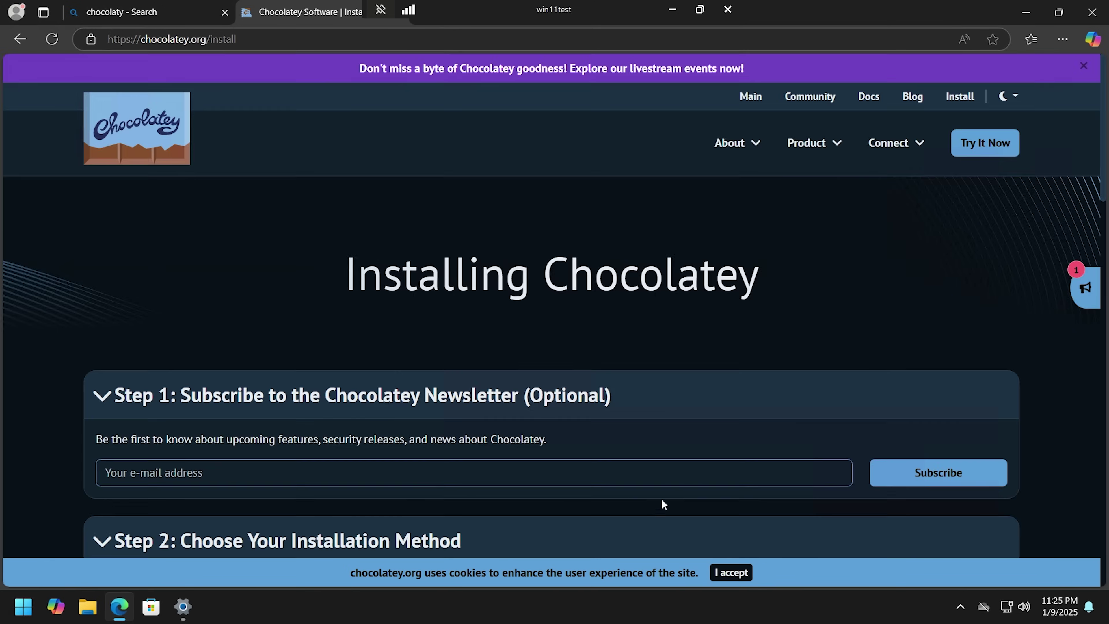
scroll(384, 406, "down", 3)
scroll(259, 423, "down", 10)
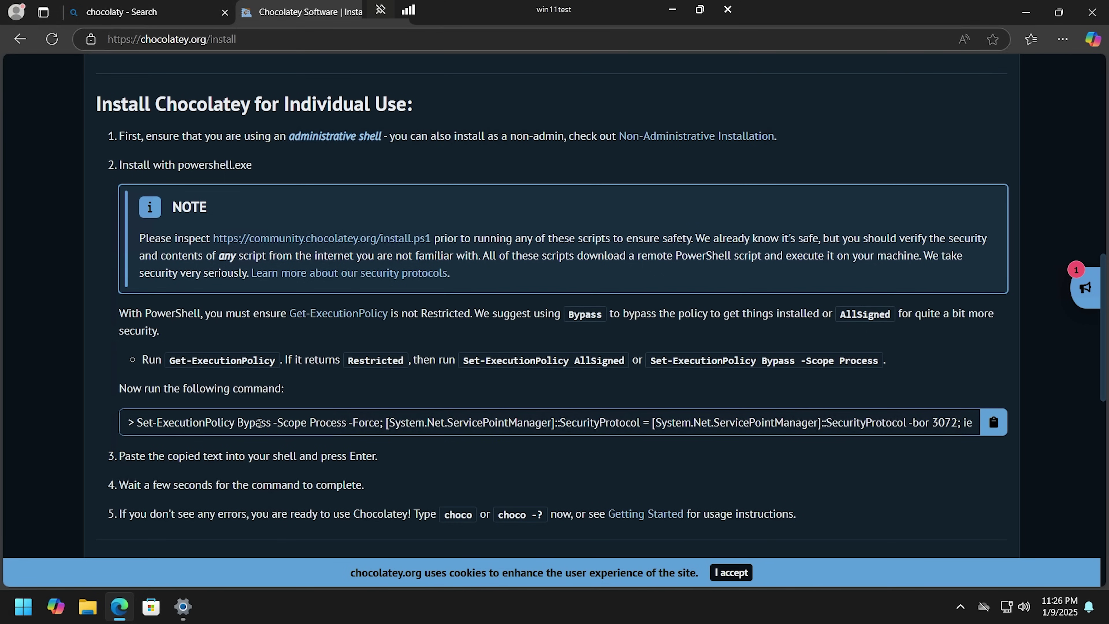
key("super")
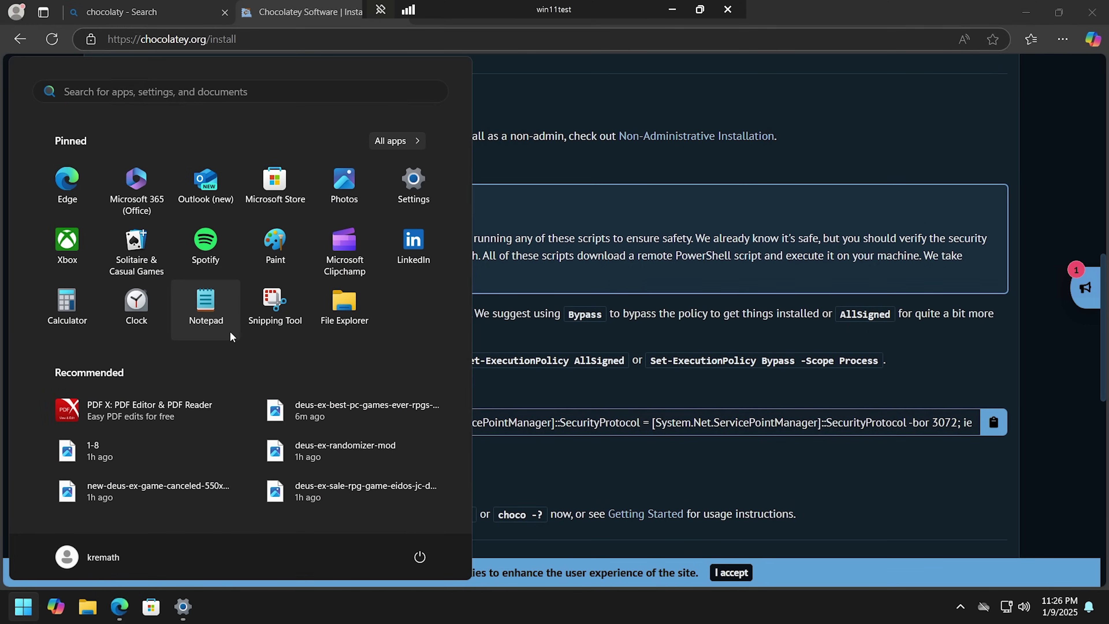
- Install Chocolatey by pasting its install command into an administrator PowerShell
type("power")
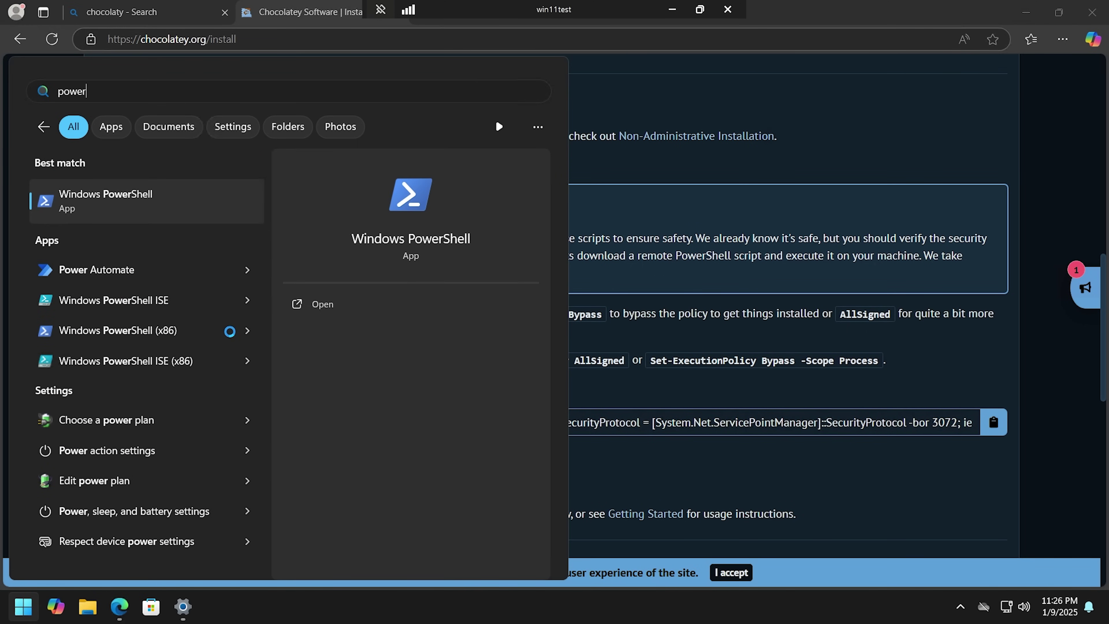
key("ctrl+shift+Return")
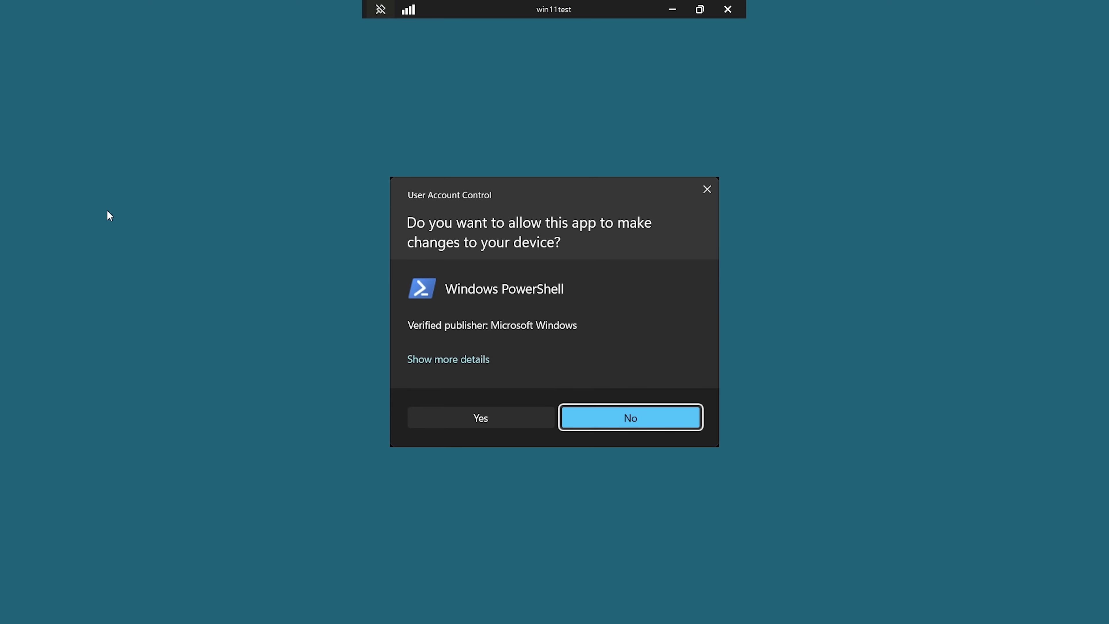
left_click(497, 419)
right_click(371, 242)
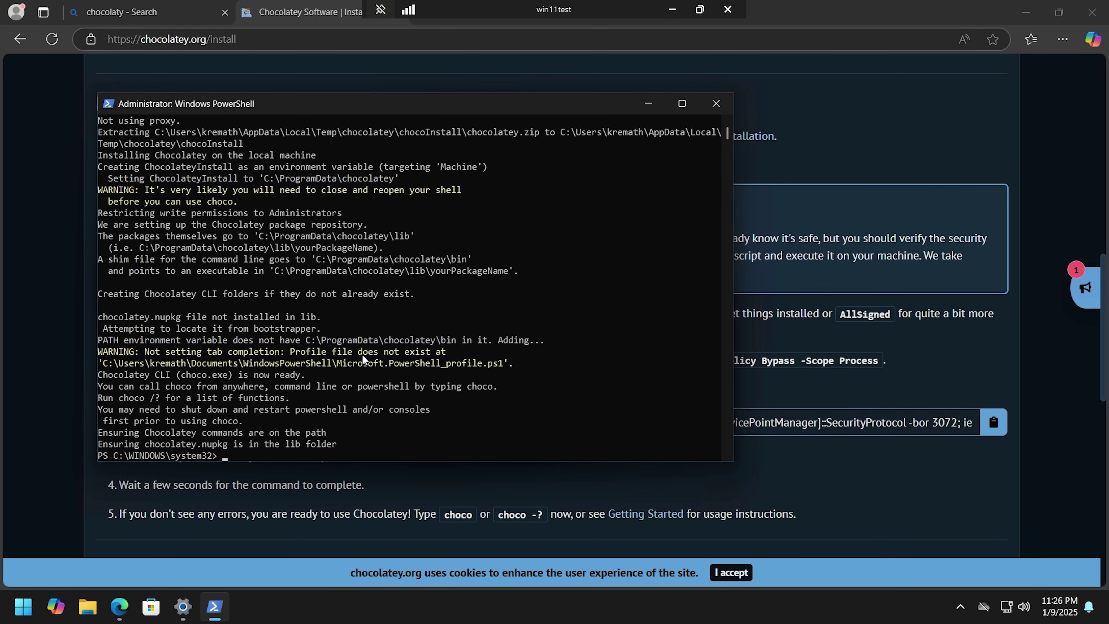
- Run 'choco install firefox', confirm with y, and close the console
type("choco install firefox")
key("Return")
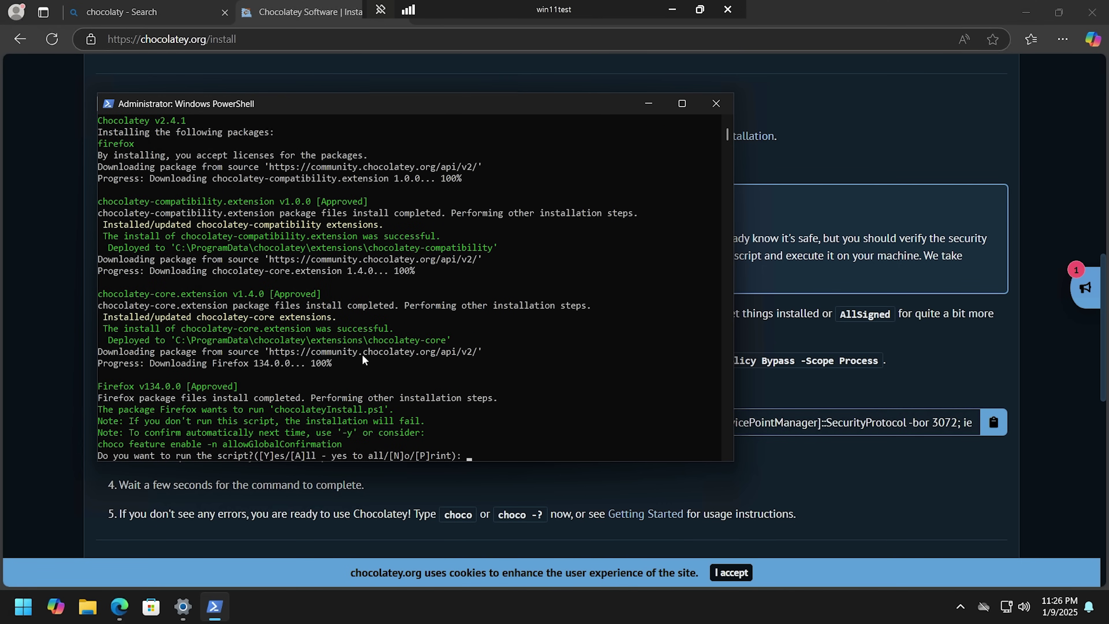
type("y")
key("Return")
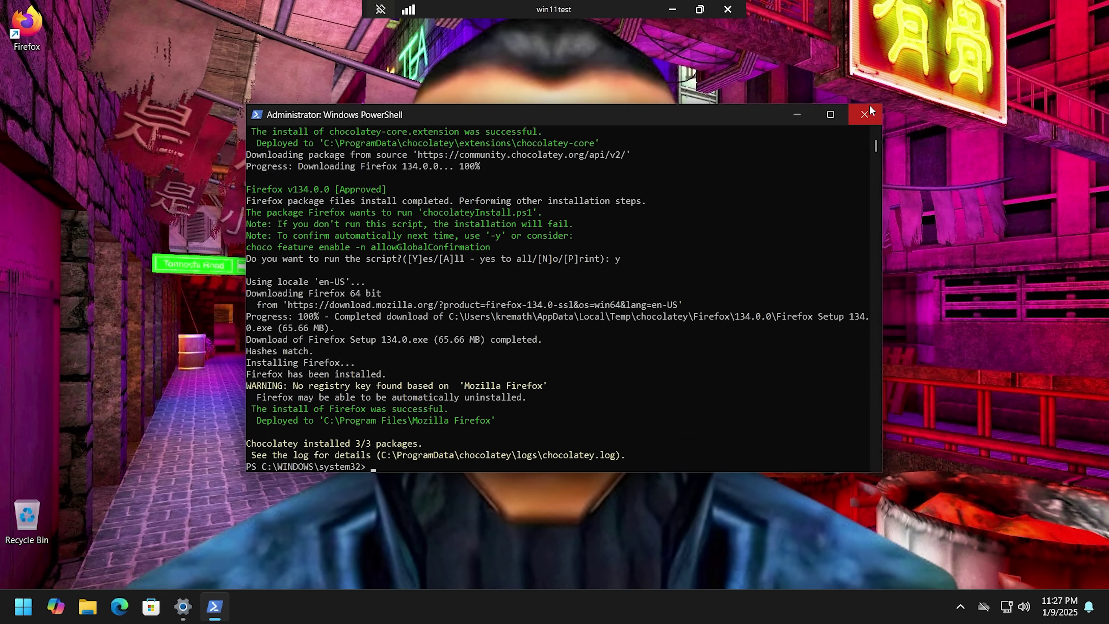
left_click(865, 114)
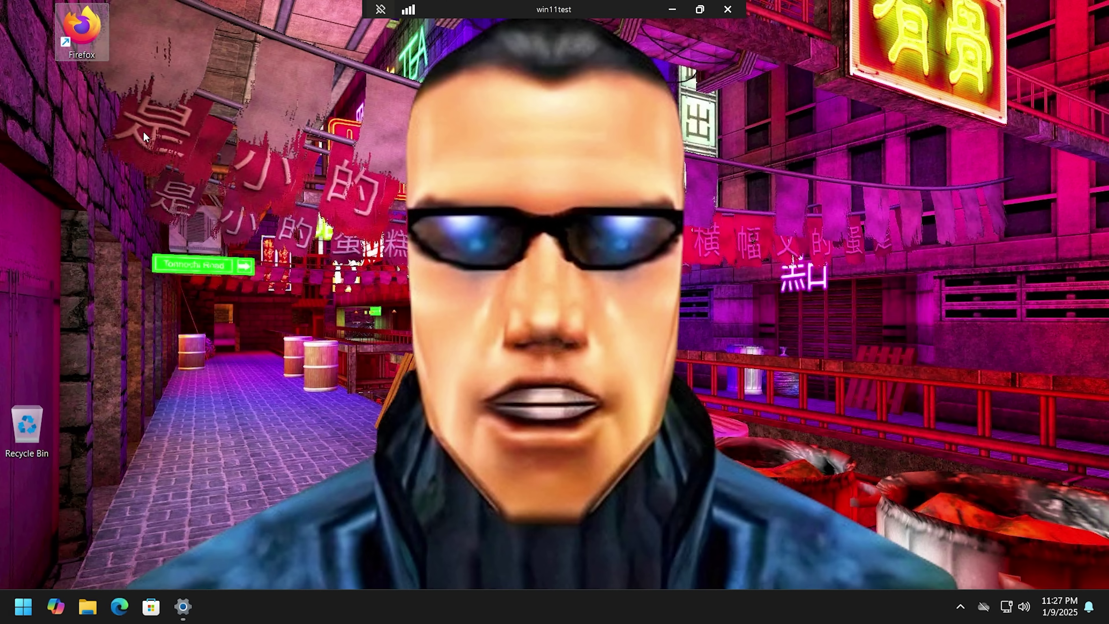
- Place Firefox at the desktop's top-left and turn off Enhance pointer precision in Mouse Properties
left_click_drag(23, 374, 24, 524)
left_click_drag(70, 32, 15, 33)
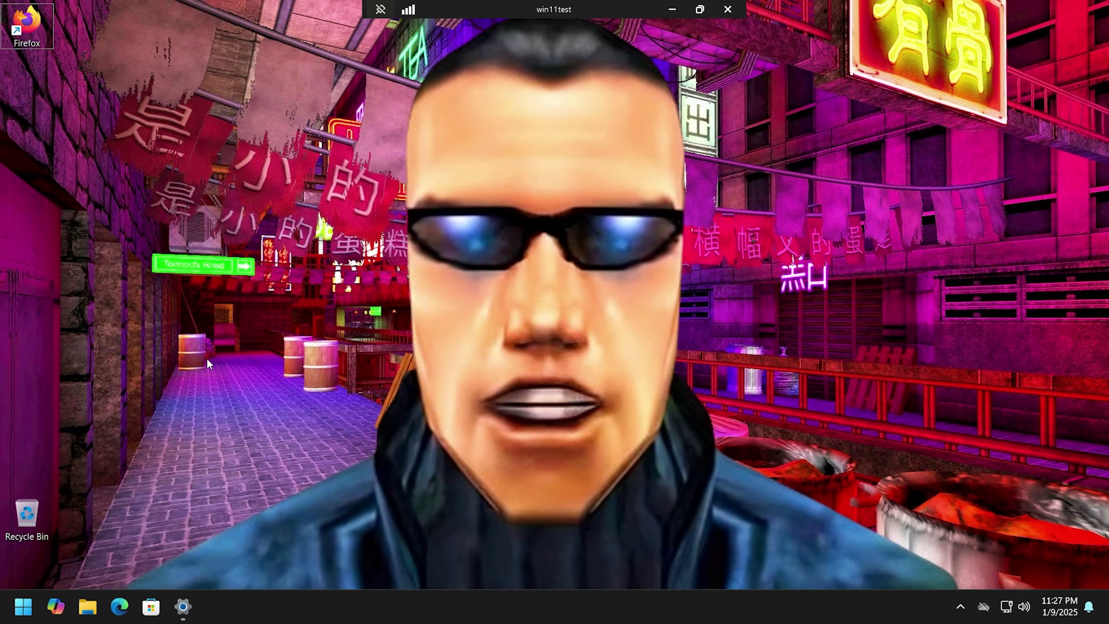
key("super")
type("mouse")
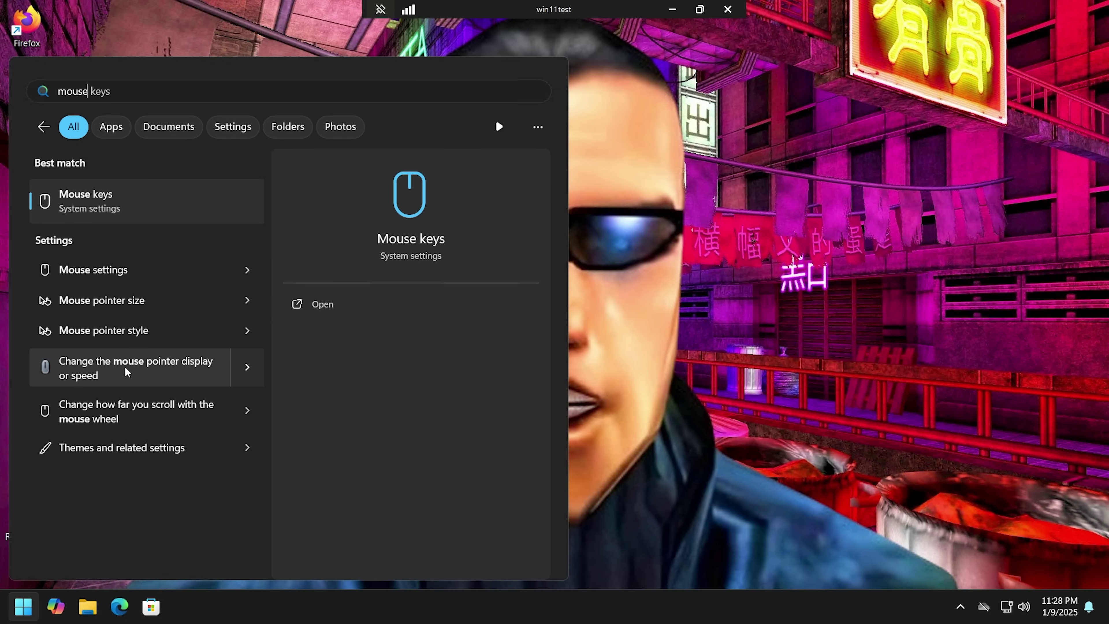
left_click(127, 372)
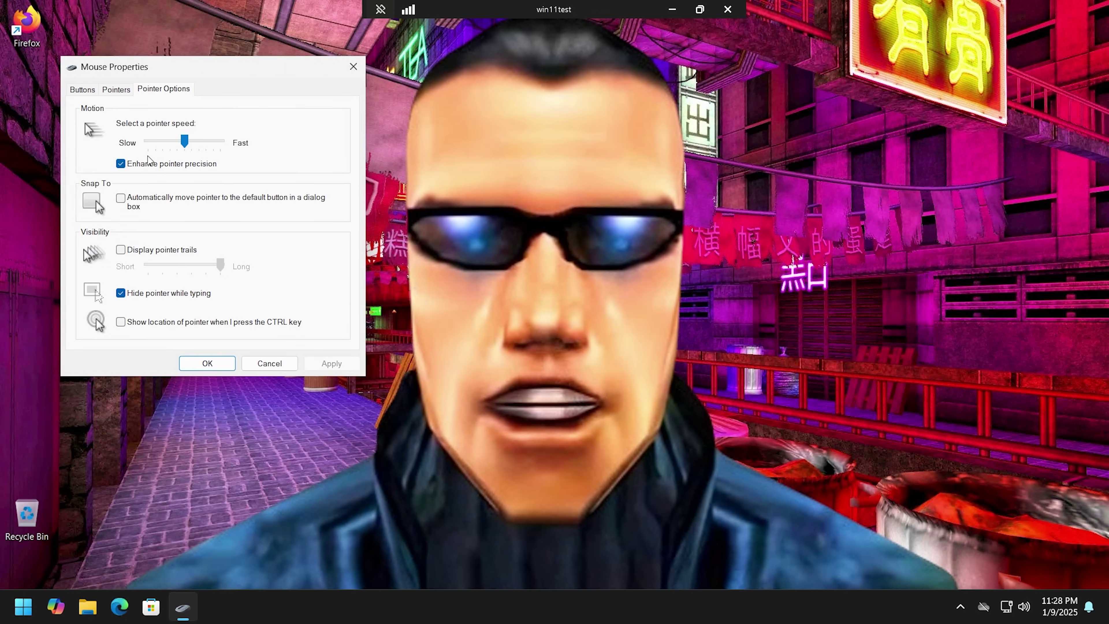
left_click(122, 167)
left_click(334, 366)
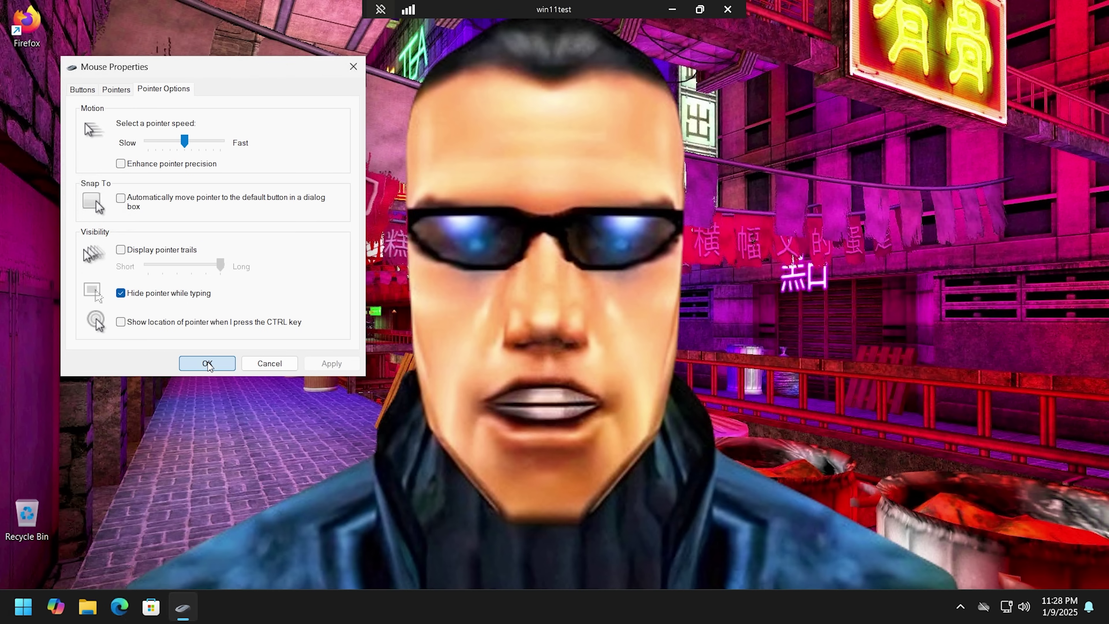
left_click(227, 363)
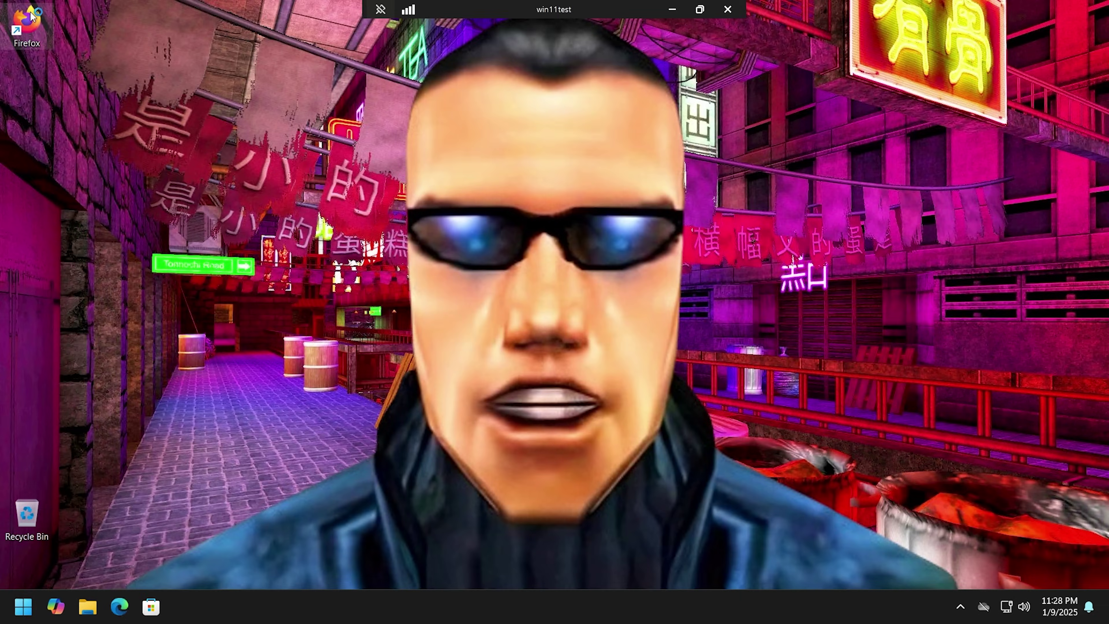
- Launch Firefox and download O&O ShutUp10++ from its download page
double_click(27, 22)
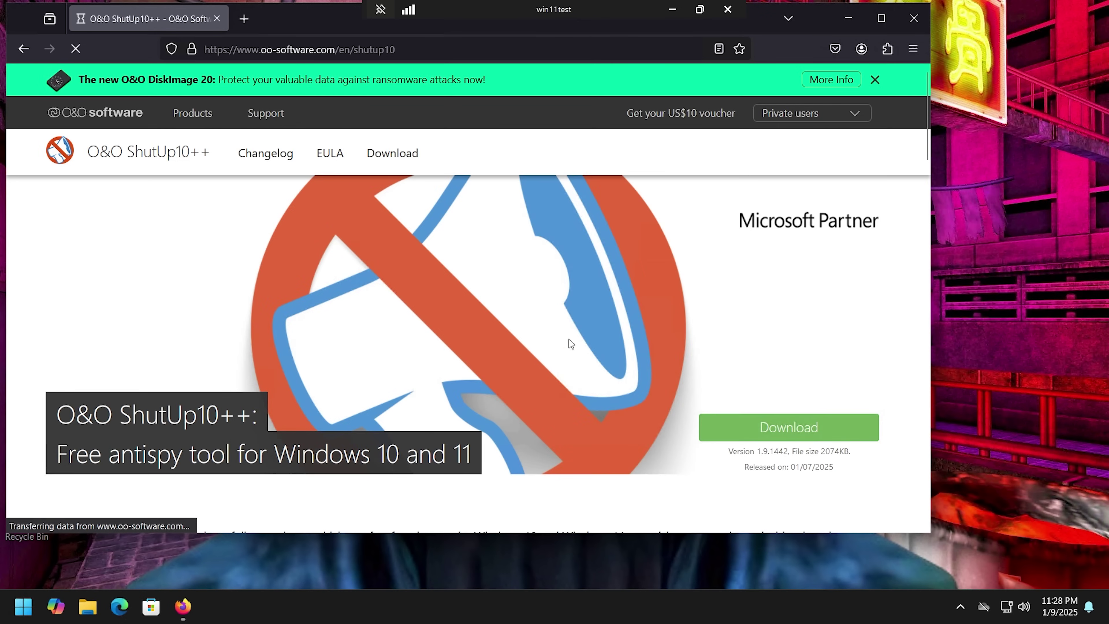
left_click(769, 430)
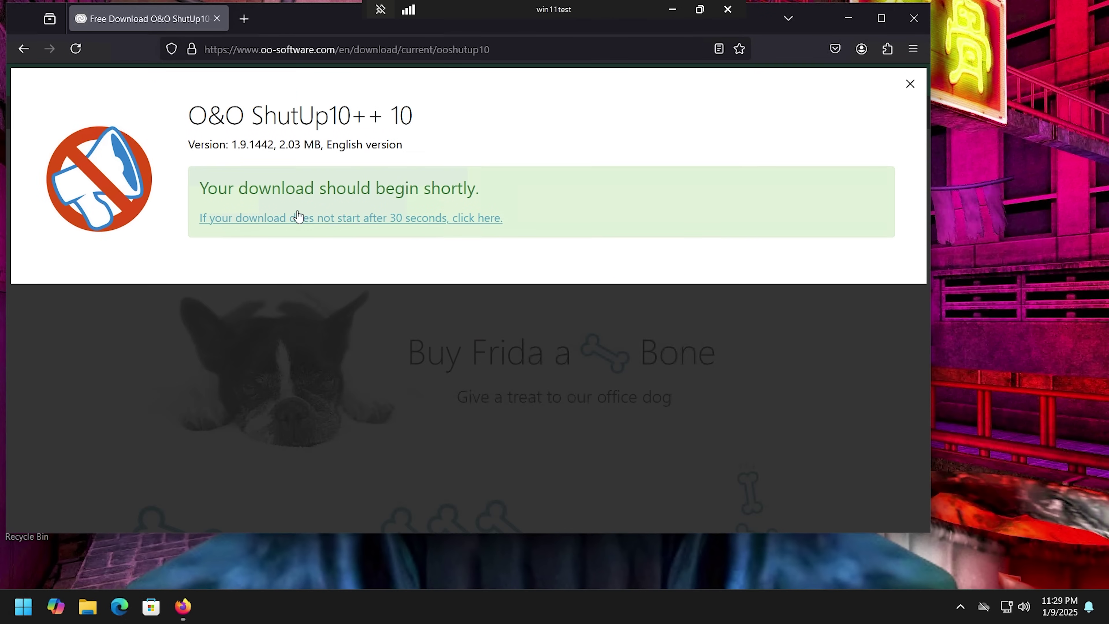
left_click(294, 227)
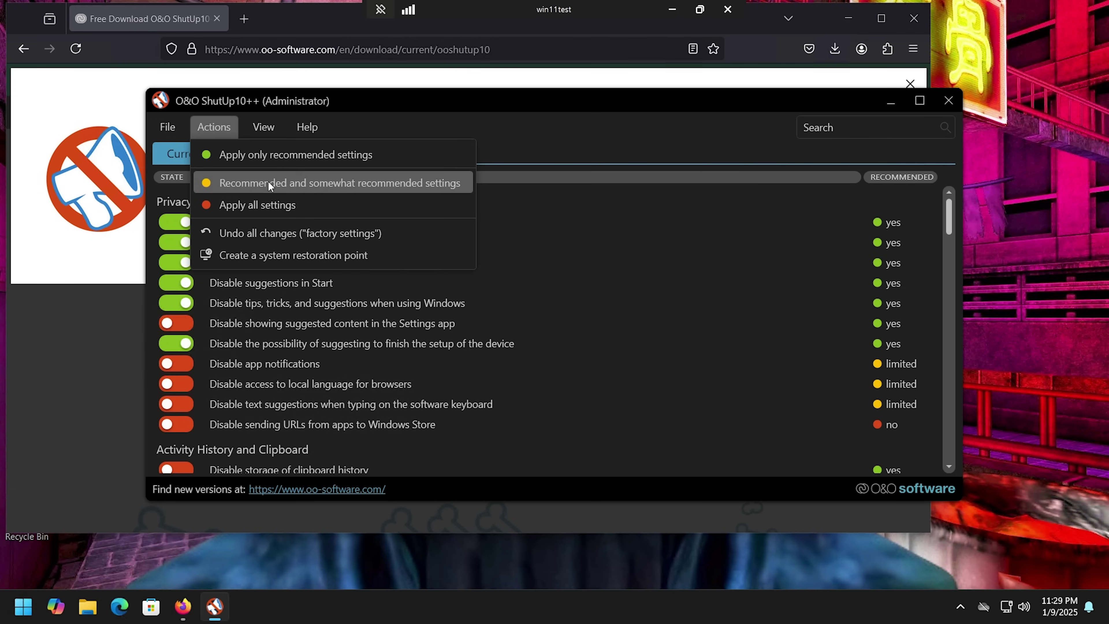
- Apply only the recommended settings in ShutUp10++, creating a system restore point first
left_click(294, 154)
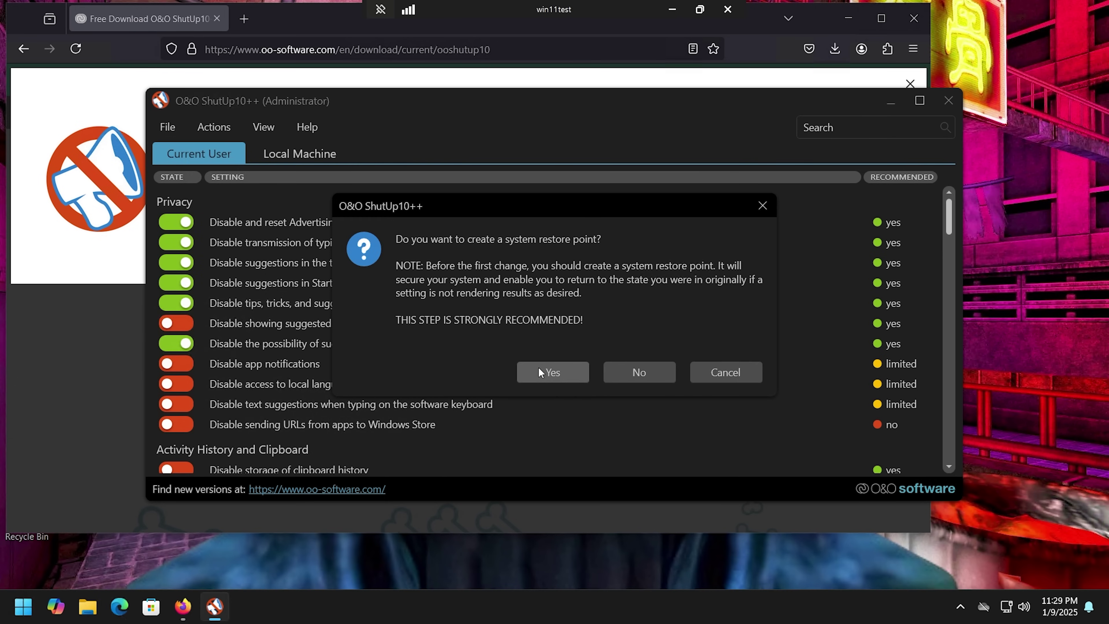
left_click(539, 369)
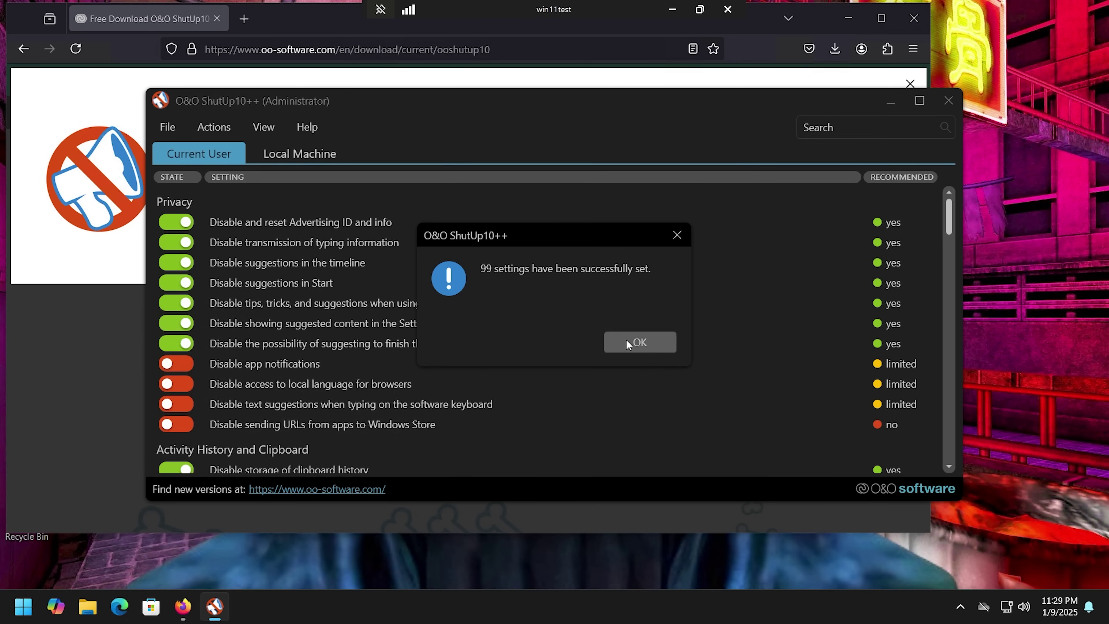
left_click(640, 342)
- Scroll the Current User list and block app access to phone calls
scroll(299, 253, "down", 1)
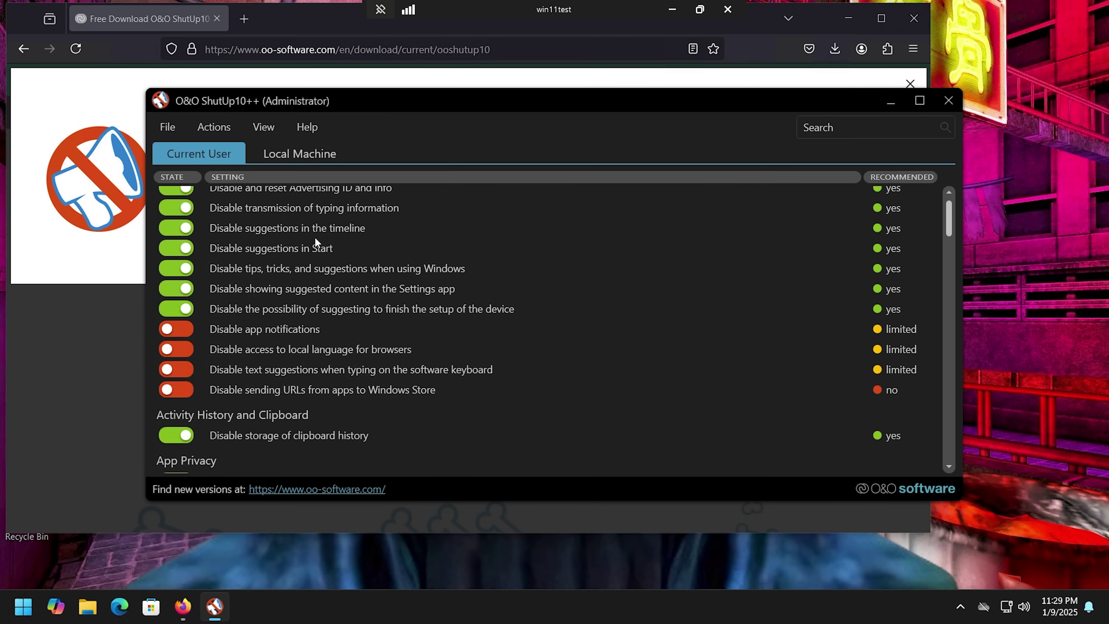
scroll(315, 237, "down", 4)
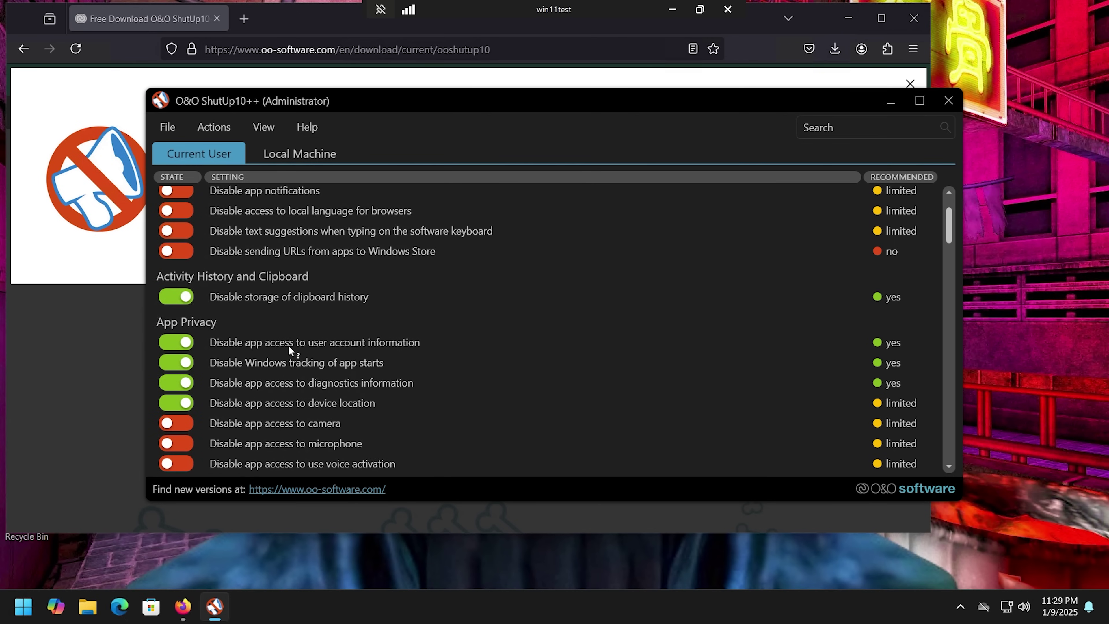
scroll(290, 343, "down", 4)
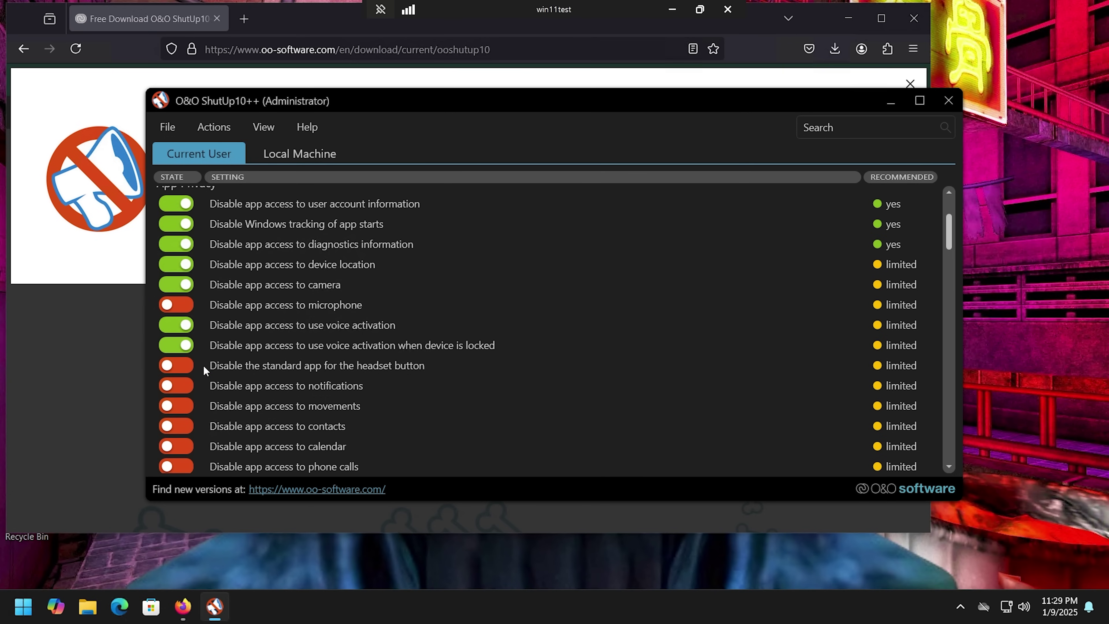
scroll(202, 364, "down", 2)
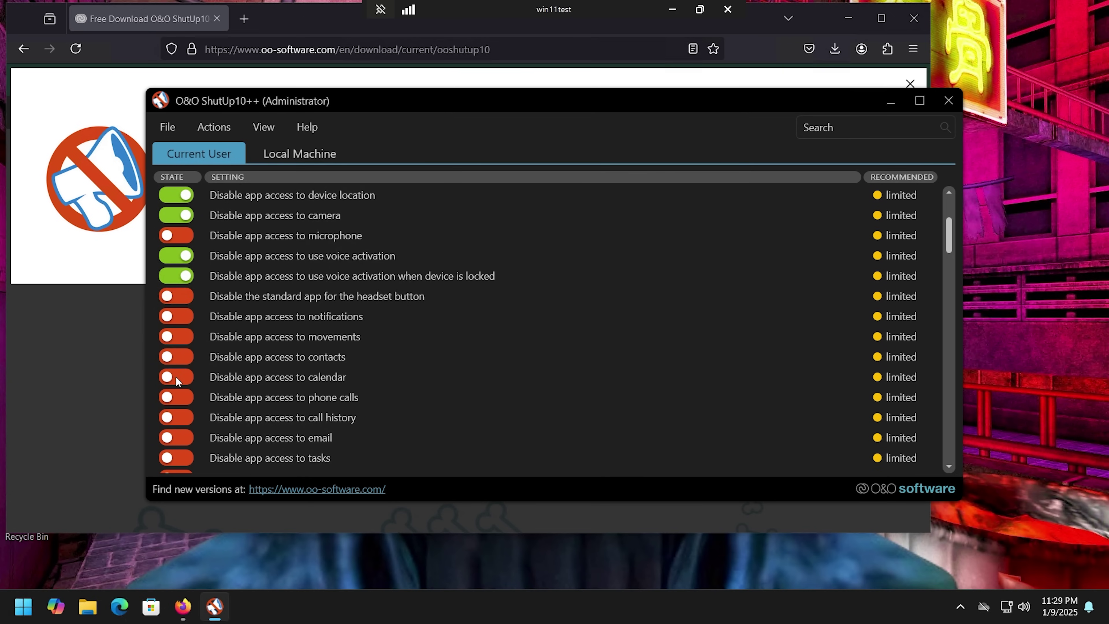
left_click(175, 397)
- Further down the list, block Bing from Windows search results
scroll(170, 382, "down", 1)
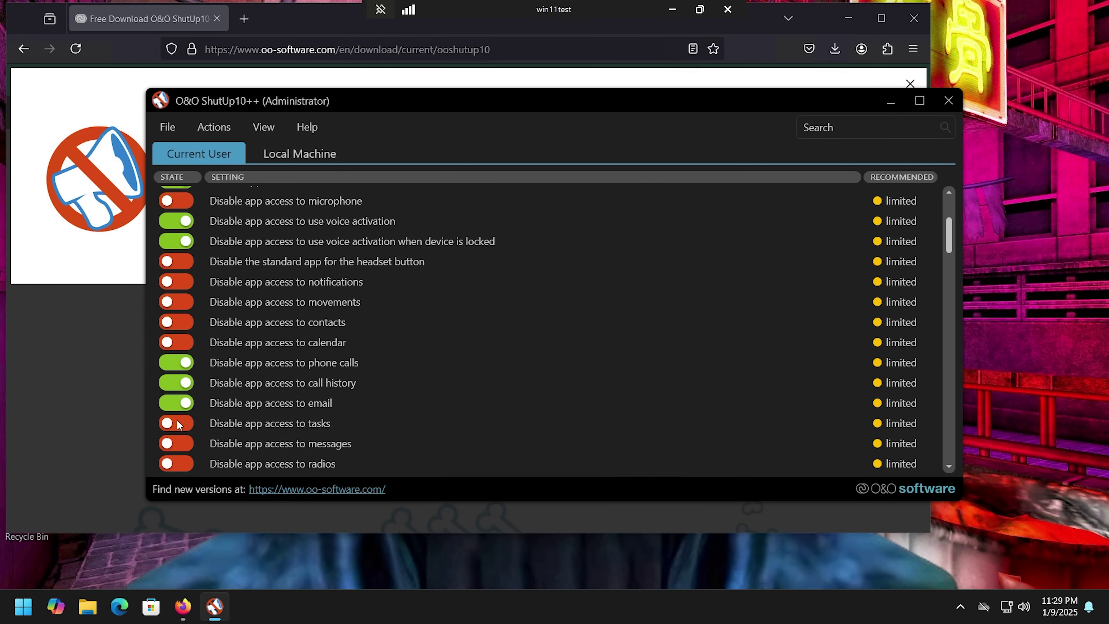
scroll(230, 244, "down", 10)
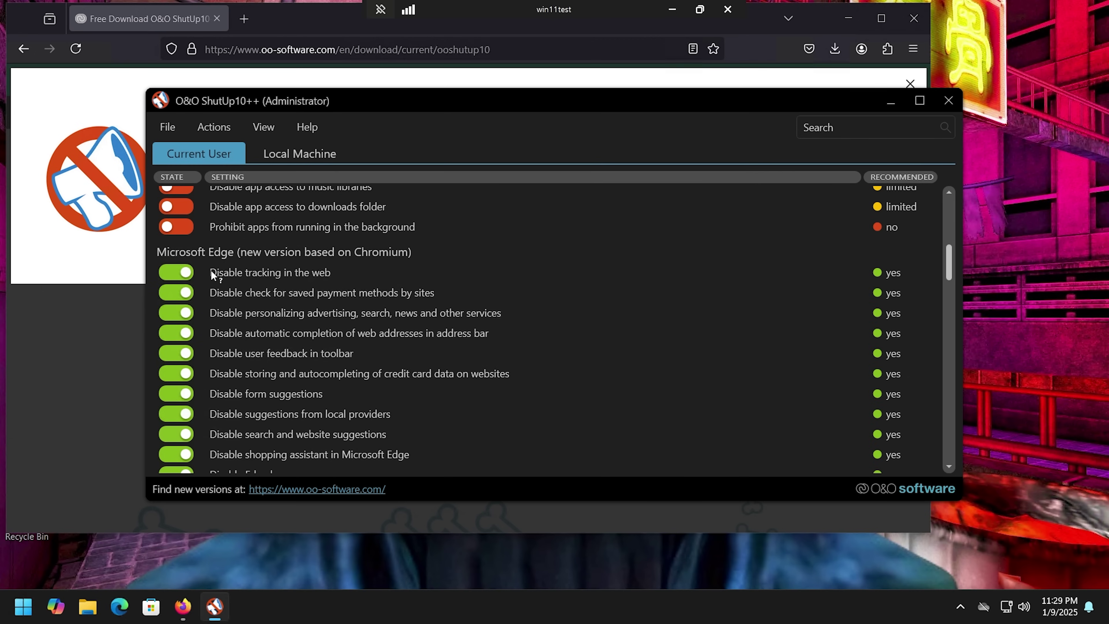
scroll(219, 264, "down", 4)
scroll(262, 332, "down", 8)
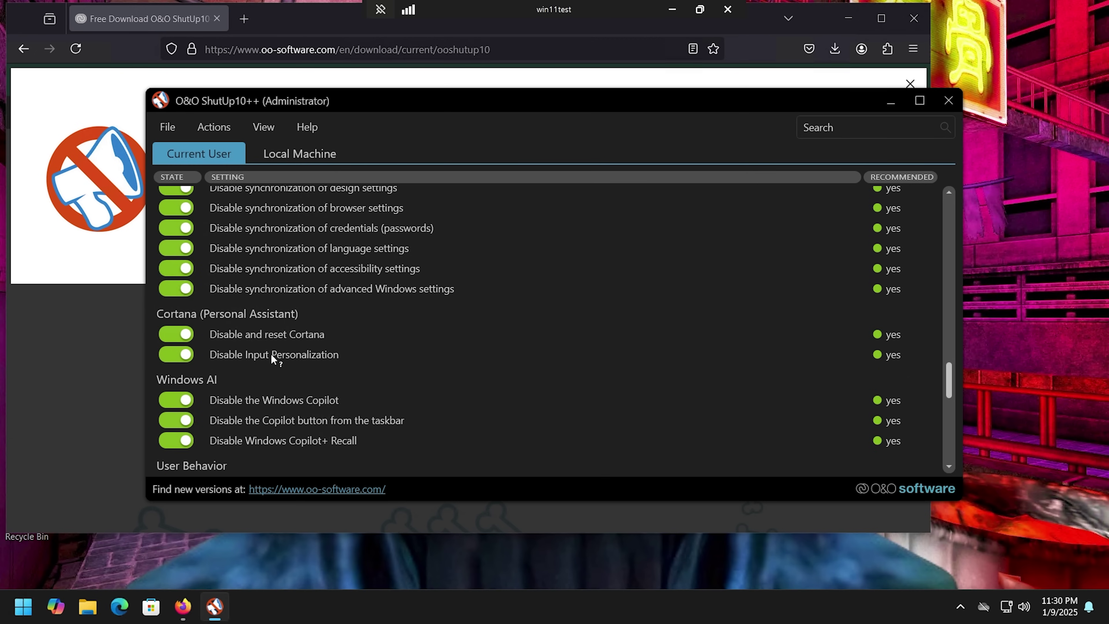
scroll(262, 355, "down", 1)
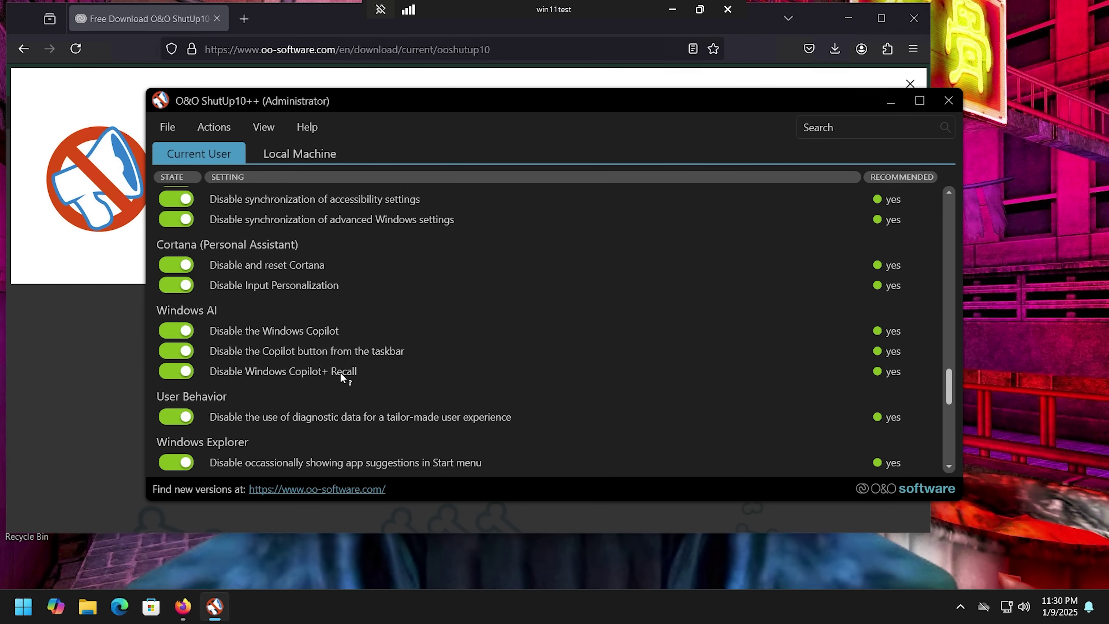
scroll(352, 373, "down", 3)
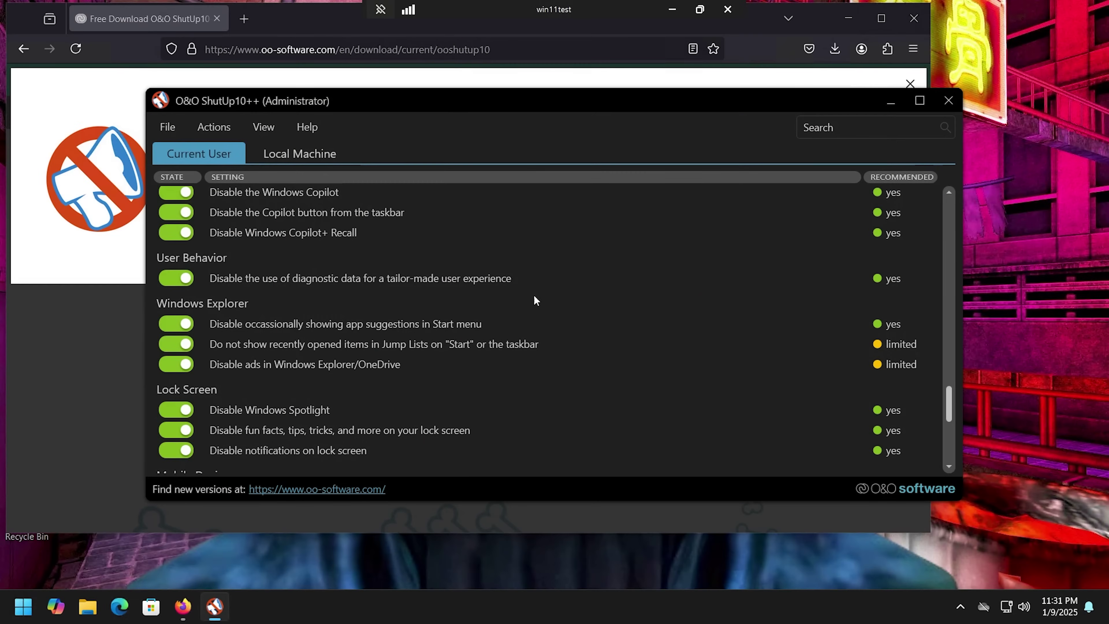
scroll(363, 393, "down", 5)
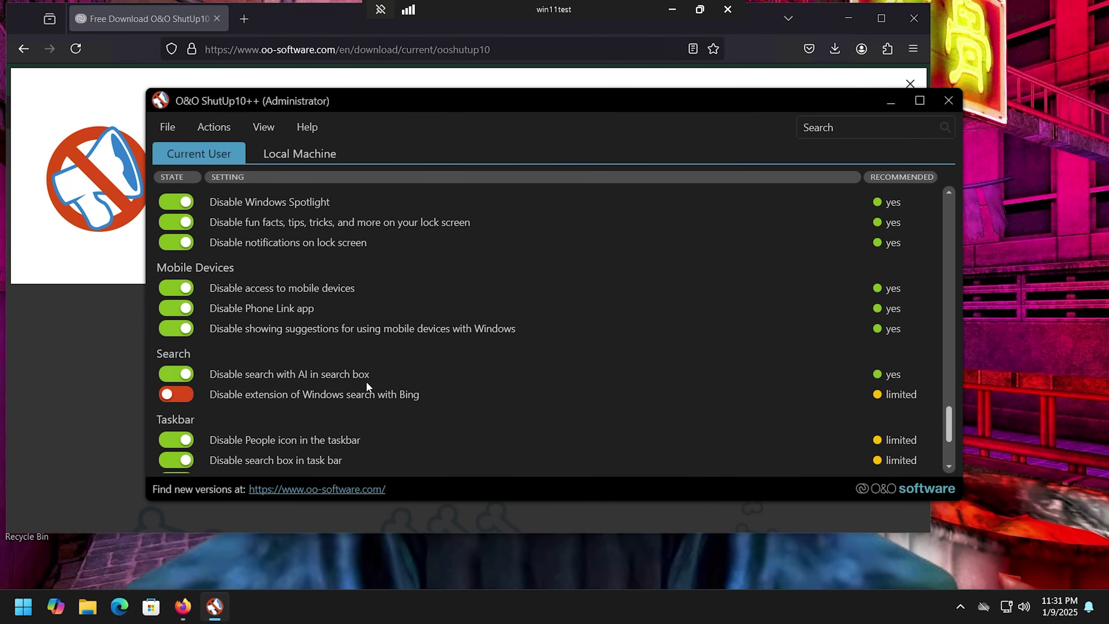
left_click(179, 395)
- Review the remaining settings, then close O&O ShutUp10++
scroll(324, 367, "down", 2)
scroll(324, 370, "down", 1)
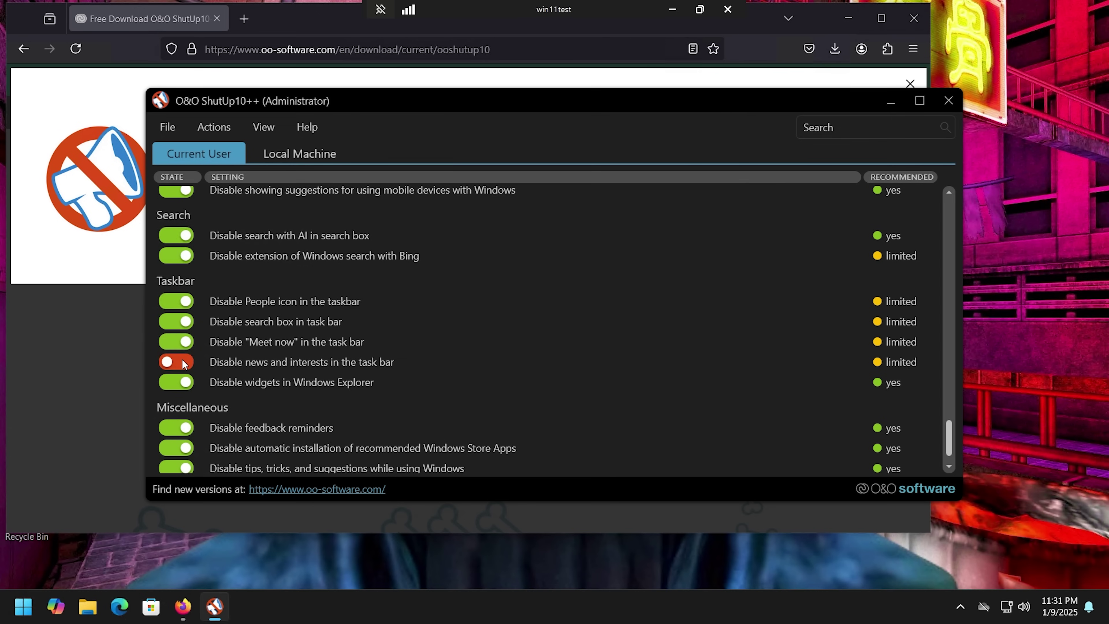
scroll(212, 356, "down", 1)
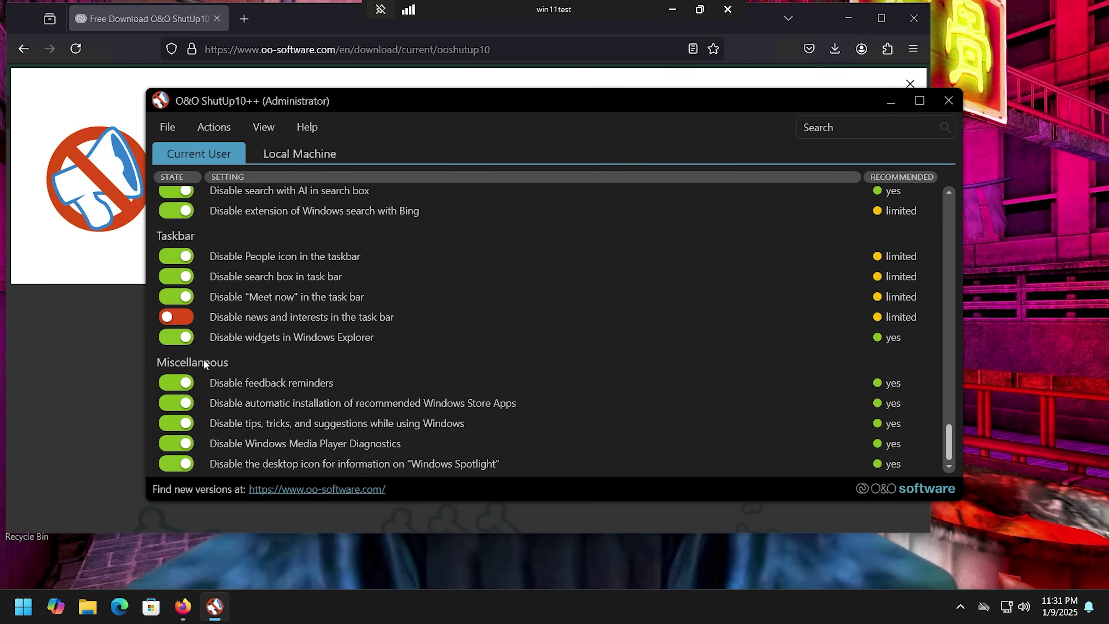
scroll(267, 396, "up", 7)
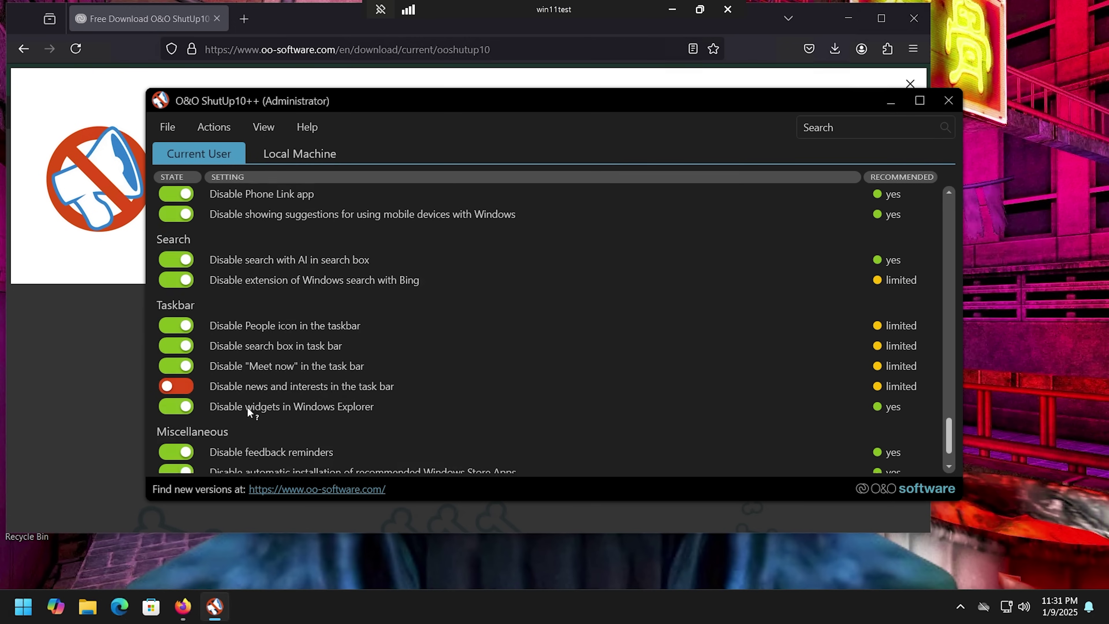
scroll(243, 404, "up", 10)
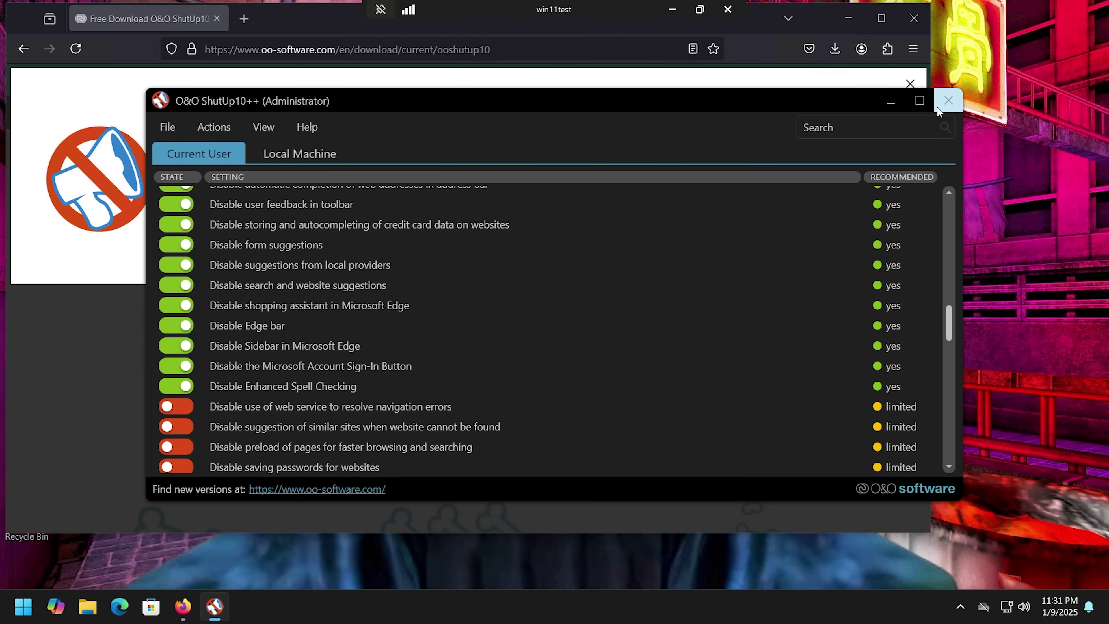
left_click(938, 112)
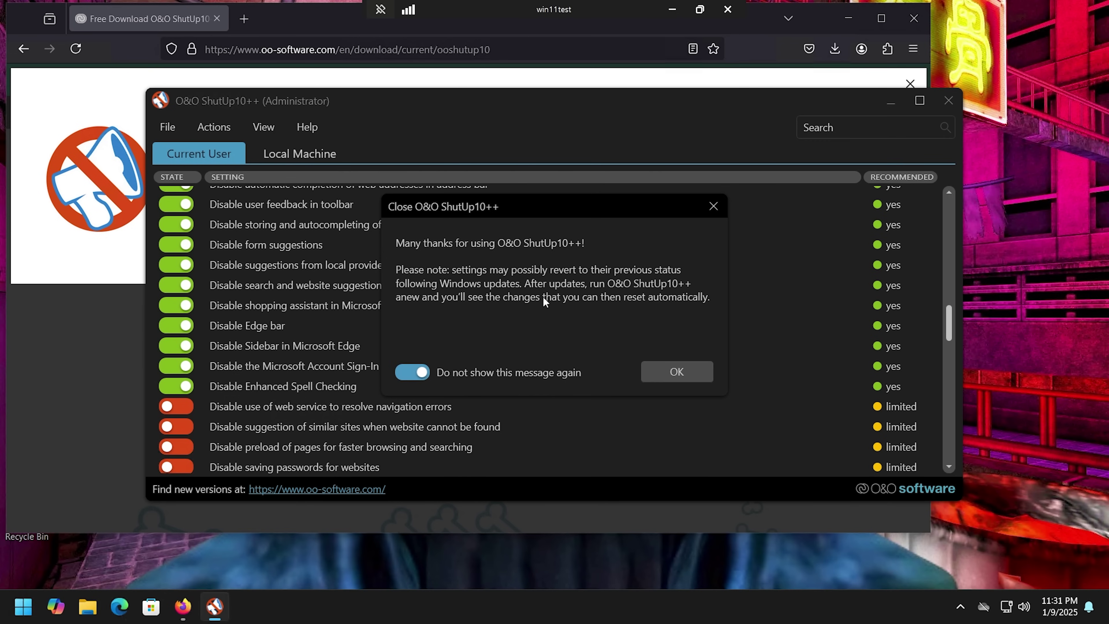
- Close ShutUp10++ without restarting, close Firefox, and search Start for 'telemetry'
left_click(687, 371)
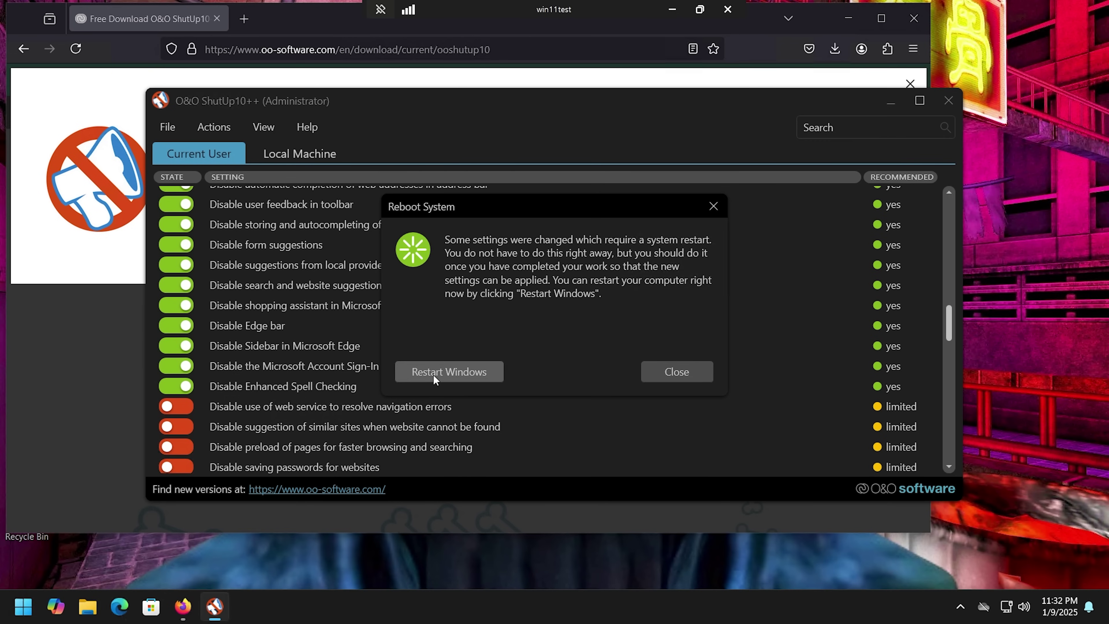
left_click(677, 372)
key("alt+F4")
key("super")
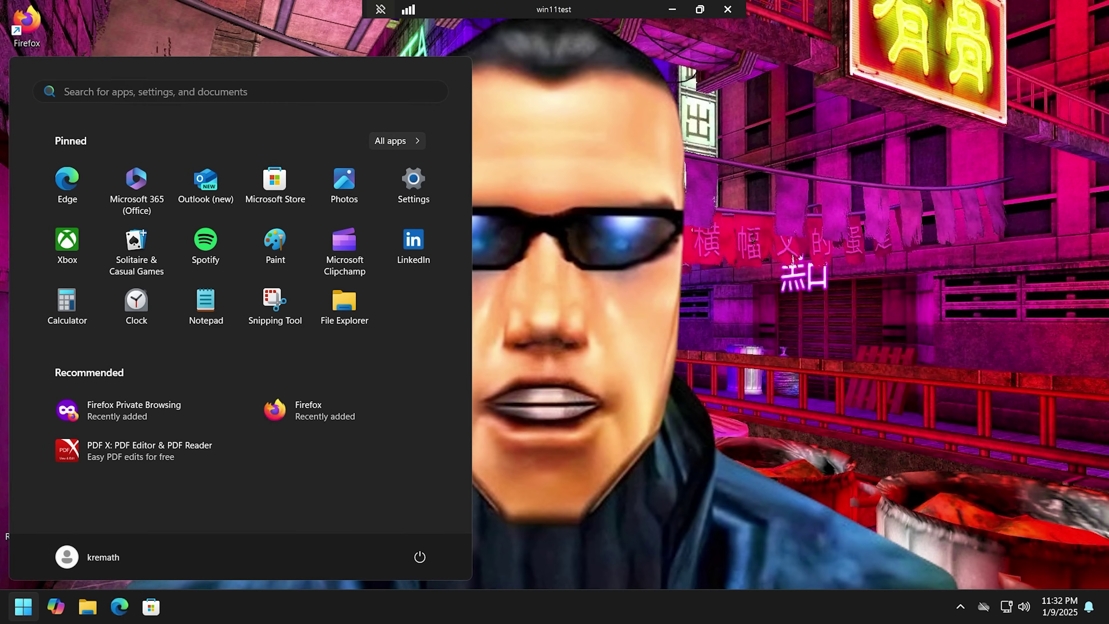
type("telemetry")
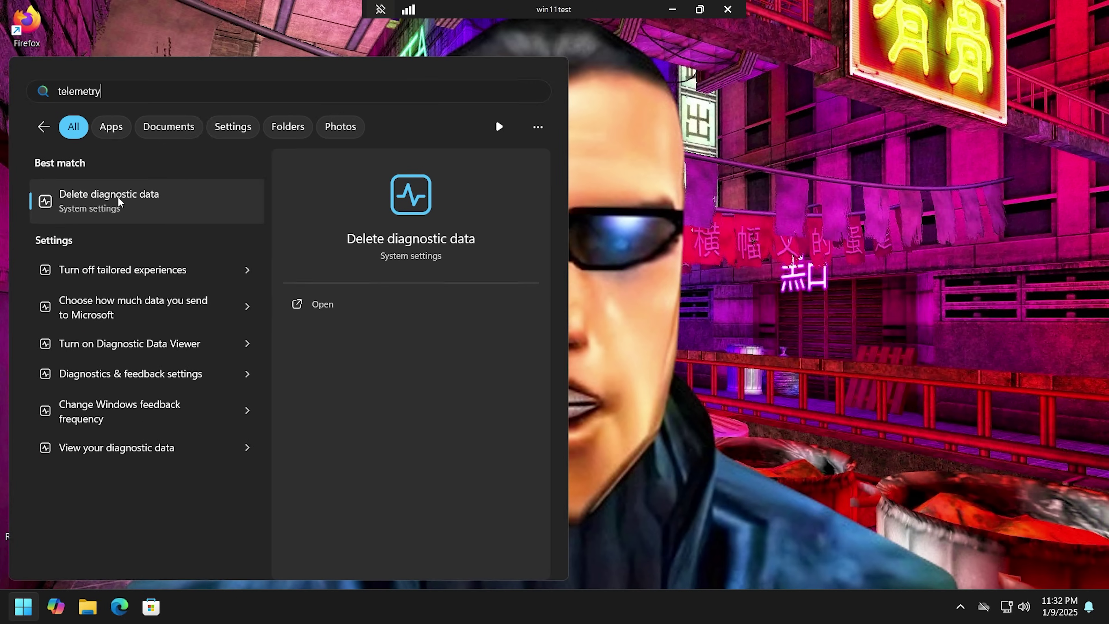
- Open the Delete diagnostic data result and expand Tailored experiences to confirm both are Off
key("Return")
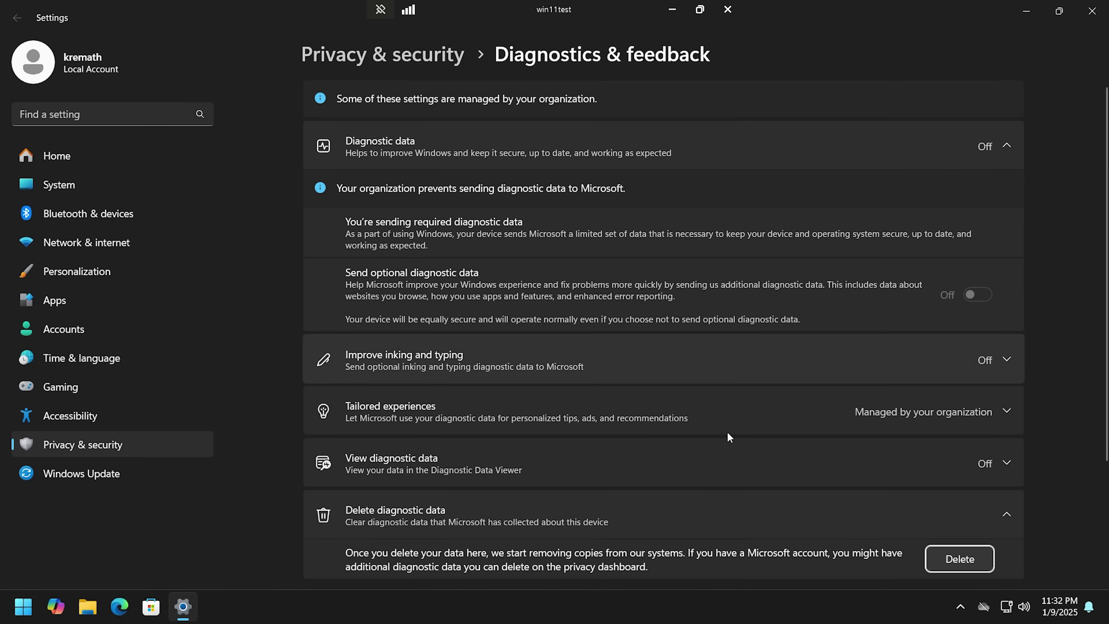
scroll(439, 407, "down", 3)
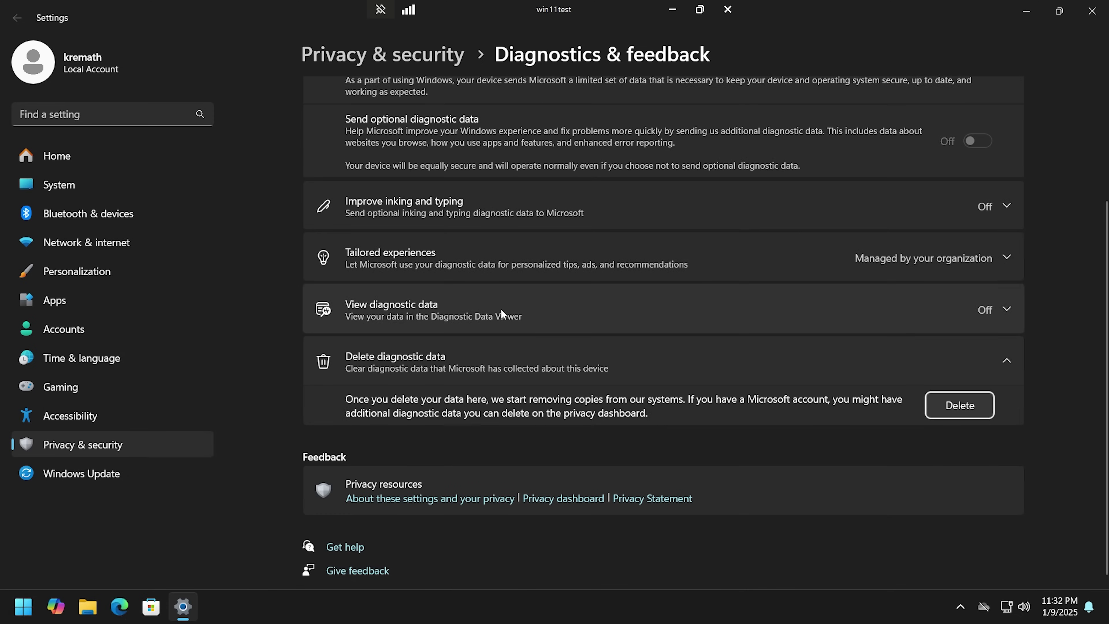
left_click(602, 275)
scroll(532, 372, "down", 1)
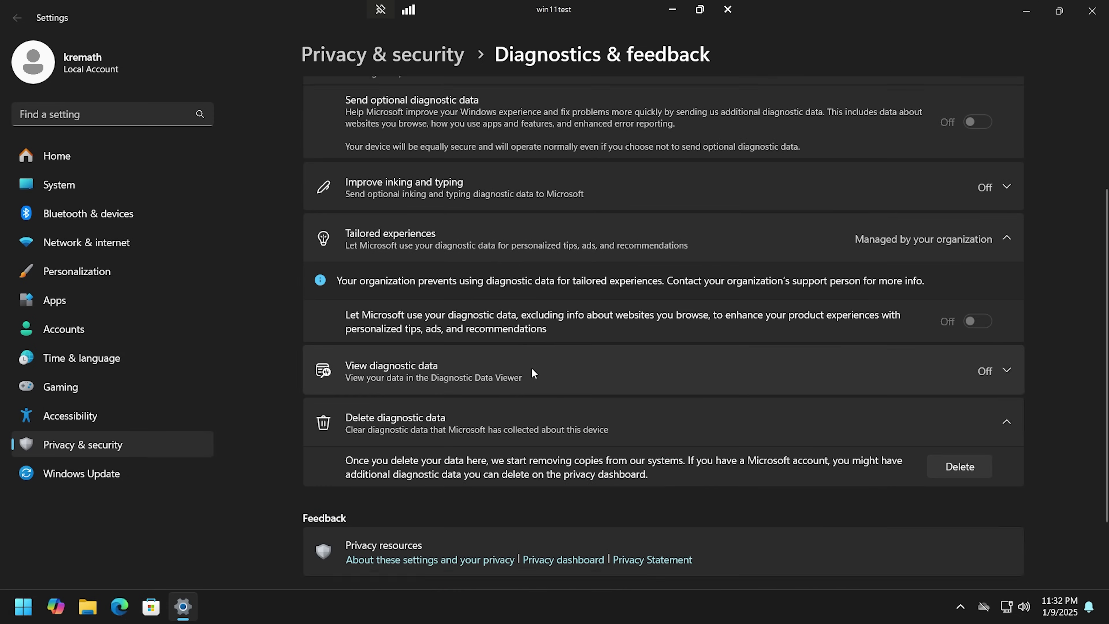
scroll(532, 369, "down", 1)
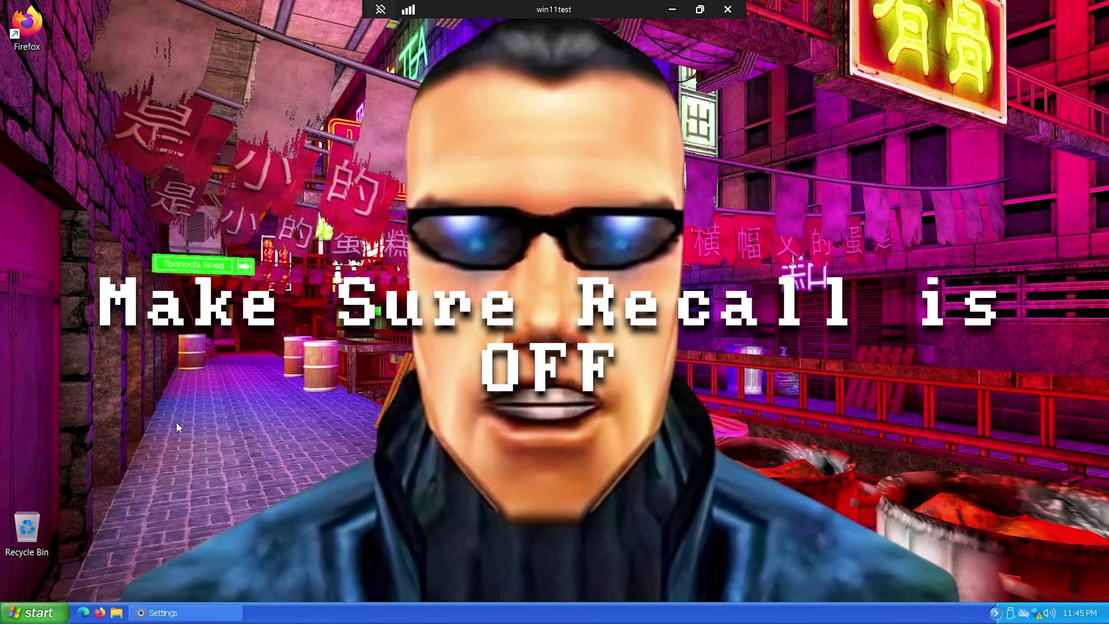
- Open Activity history settings and stop storing activity history on this device
key("super")
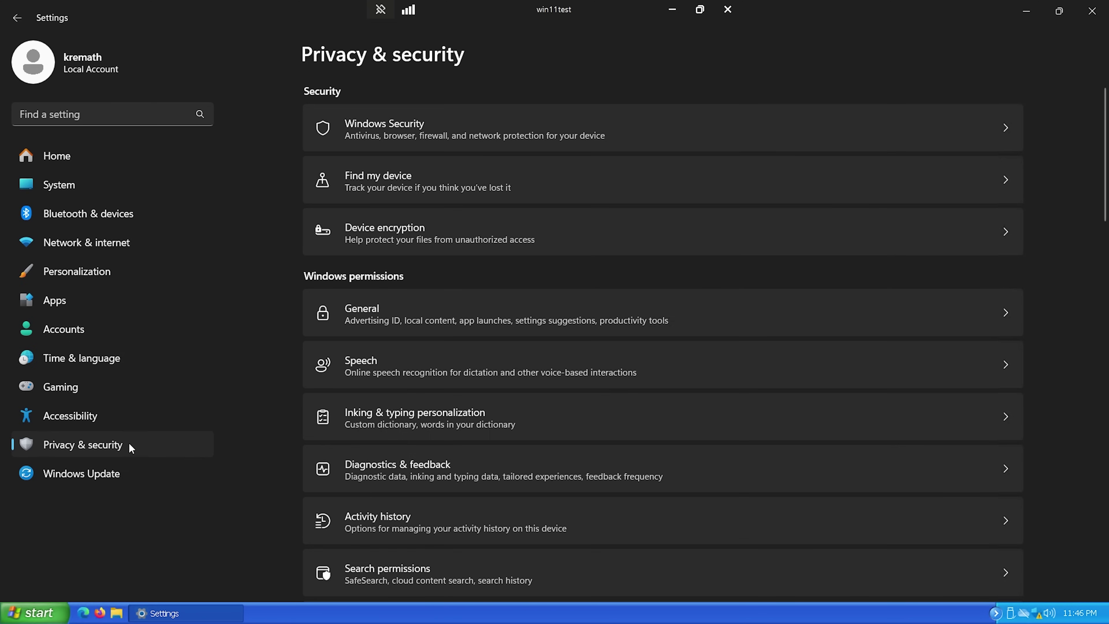
left_click(402, 517)
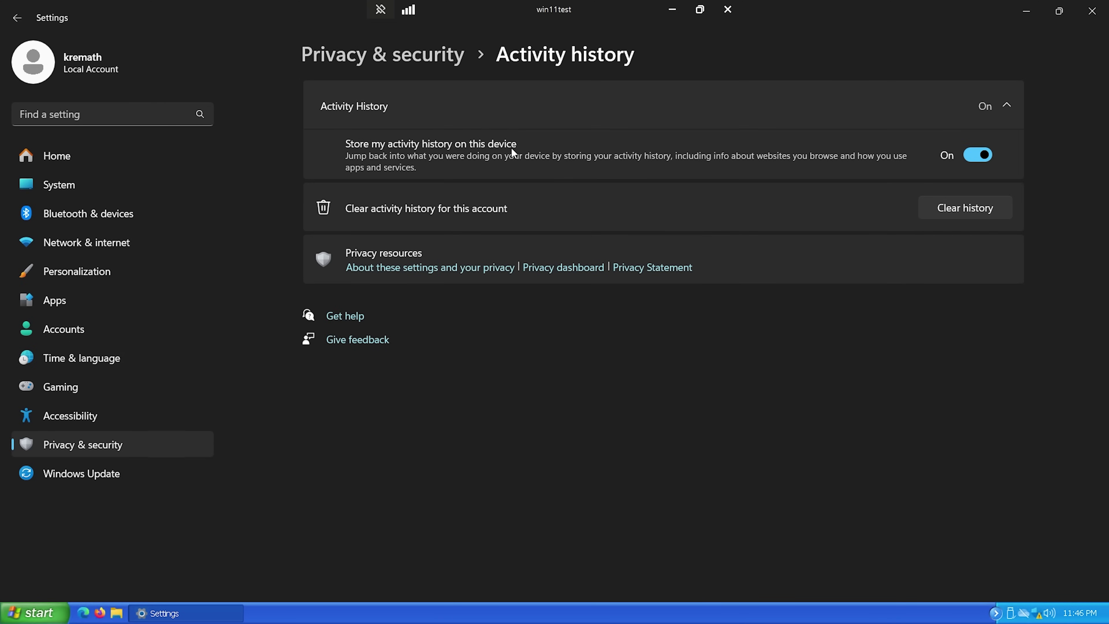
left_click(983, 158)
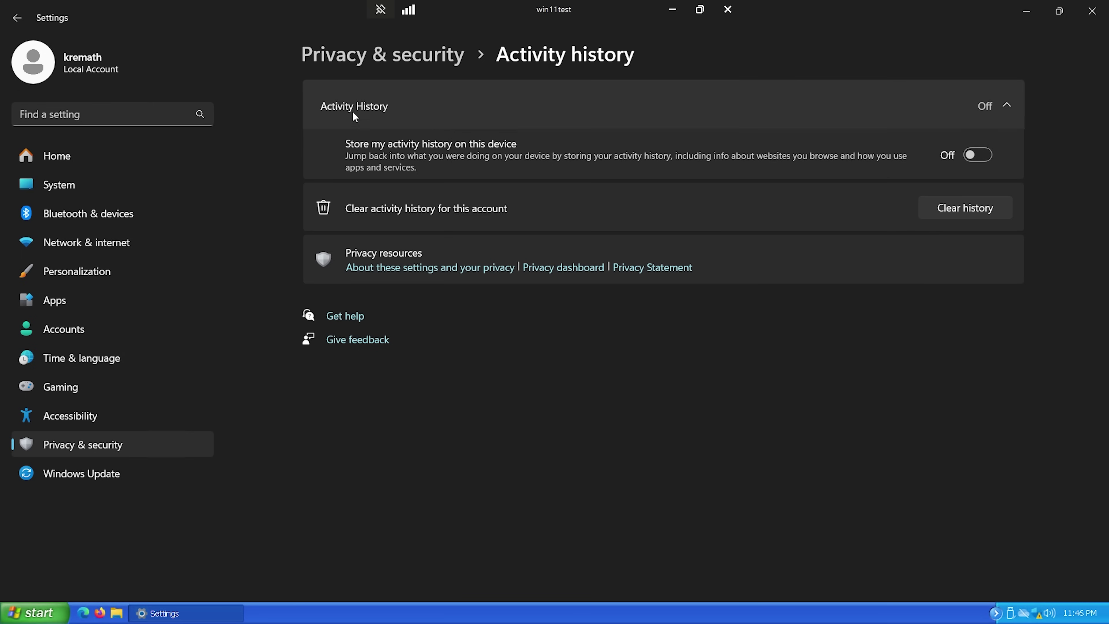
- Clear this account's activity history, then view and close Microsoft's activity history privacy page
left_click(1000, 209)
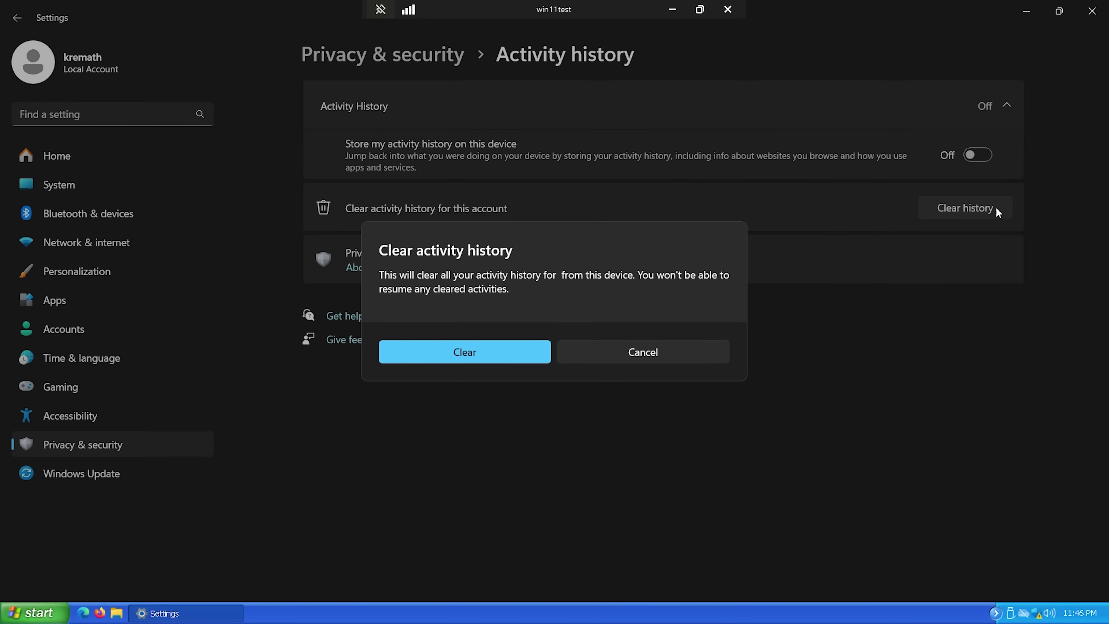
left_click(463, 352)
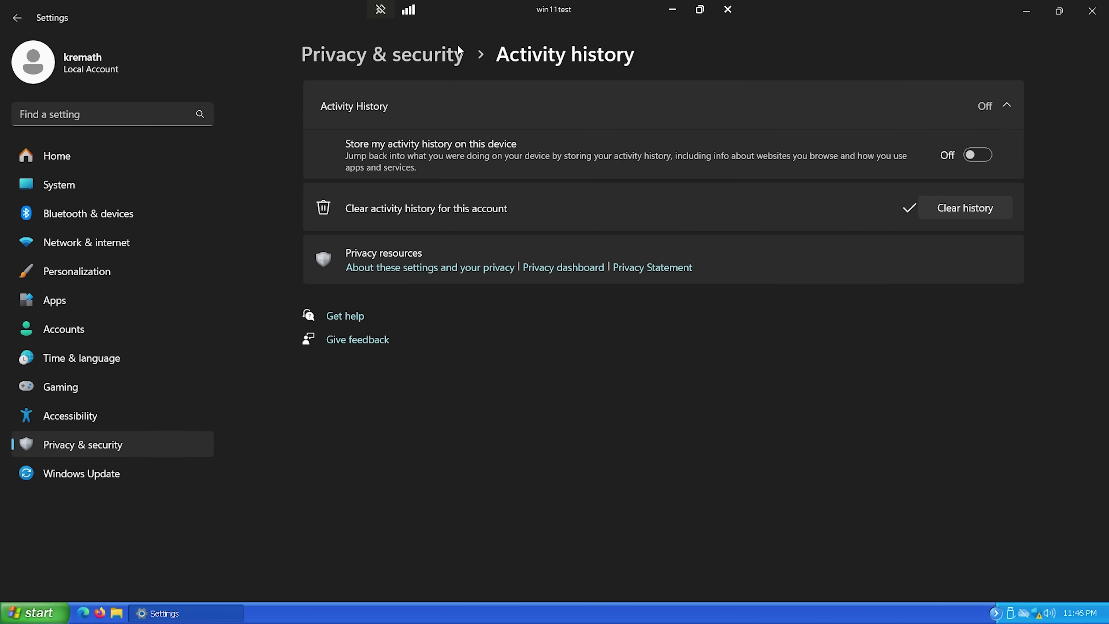
left_click(413, 268)
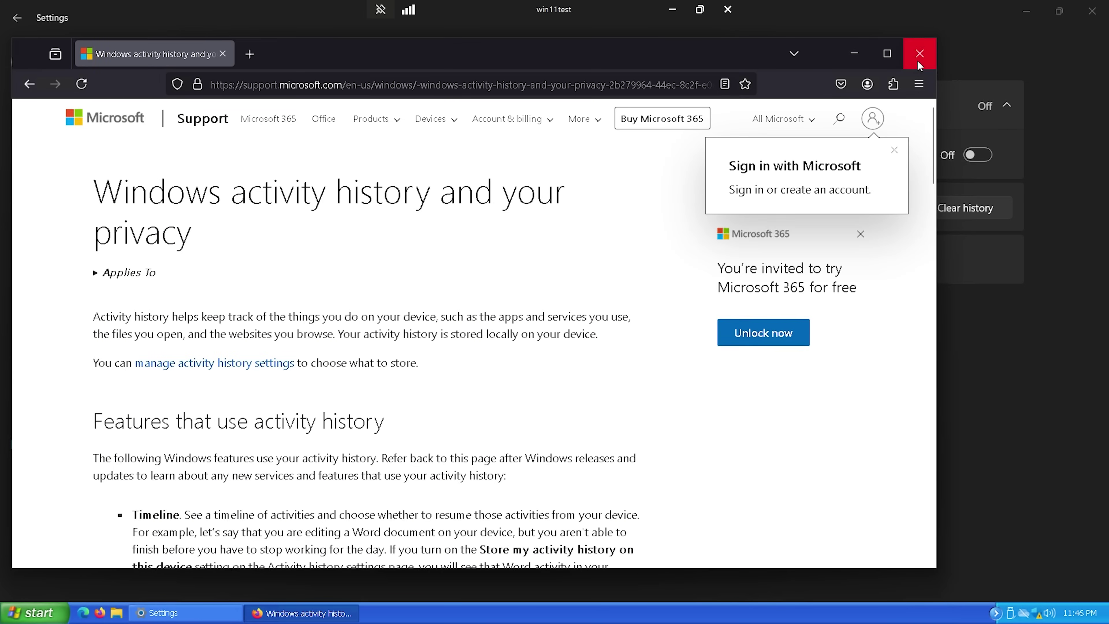
left_click(919, 55)
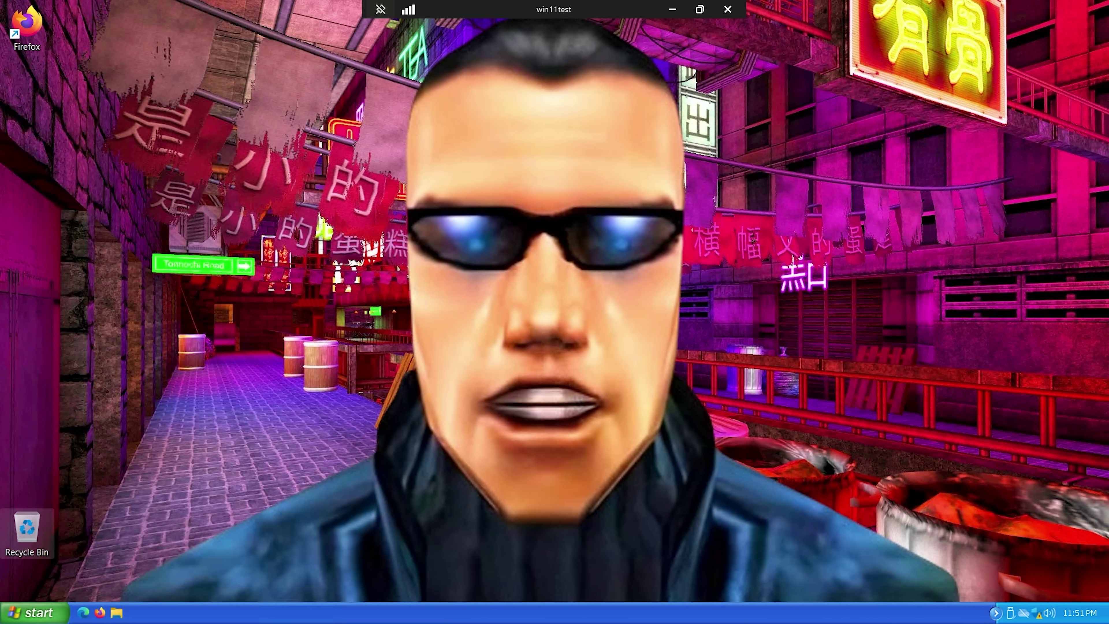
- Return to Settings, go to Privacy & security > Diagnostics & feedback, and expand Tailored experiences
key("super")
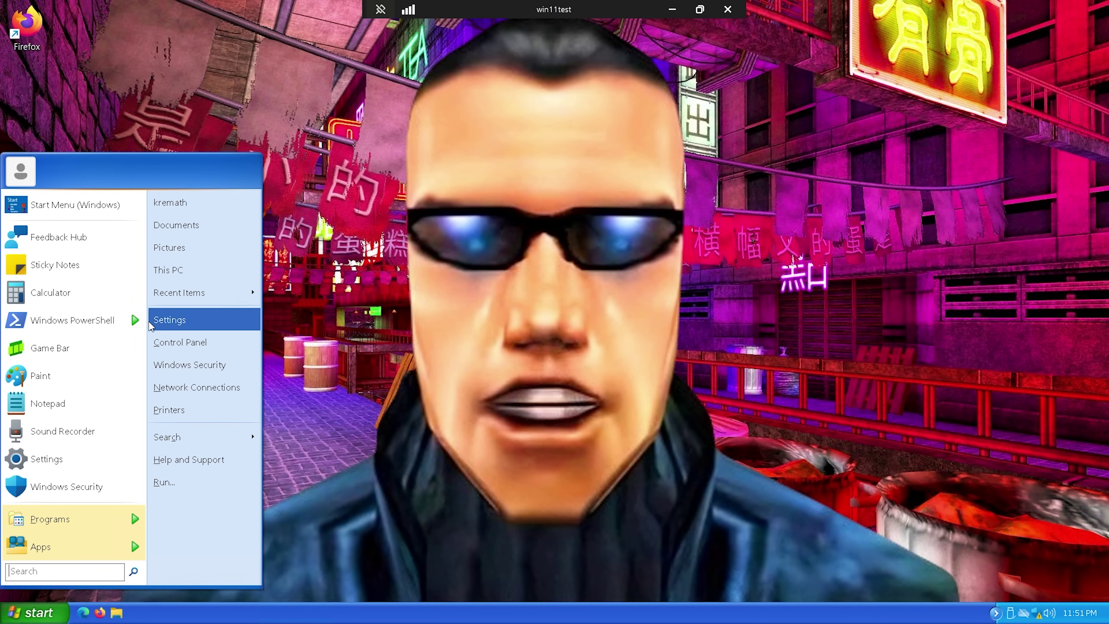
left_click(157, 318)
key("super")
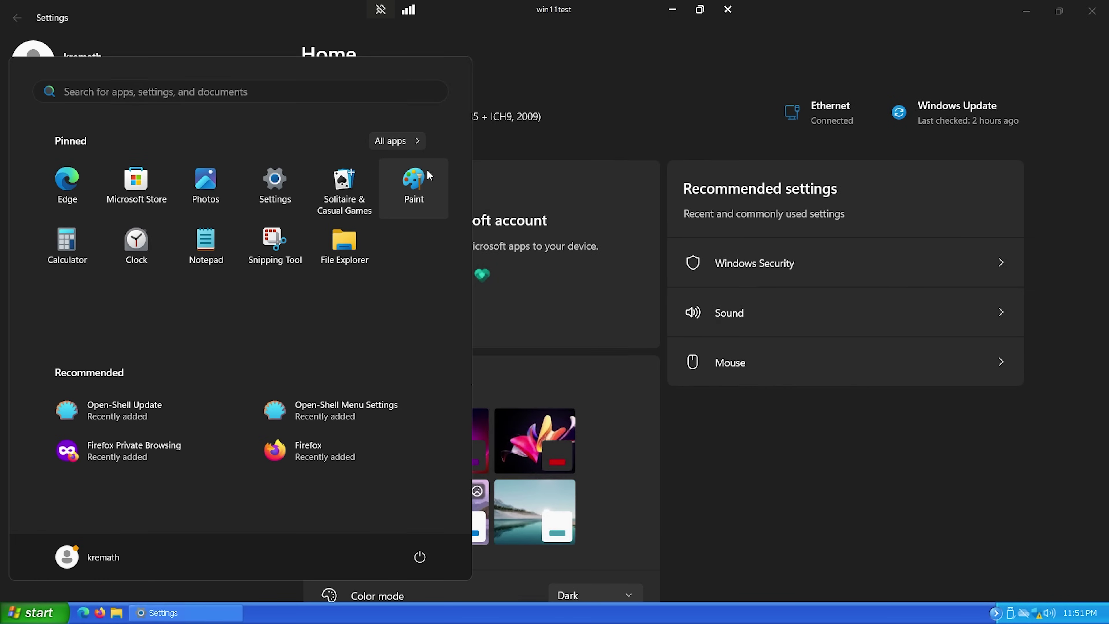
left_click(283, 180)
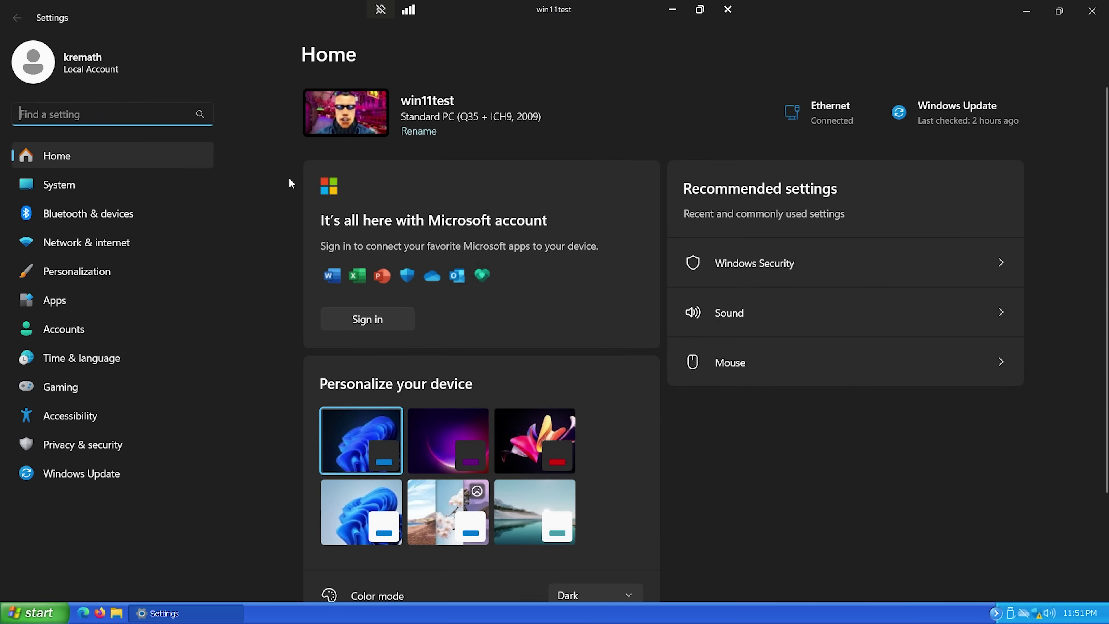
left_click(78, 450)
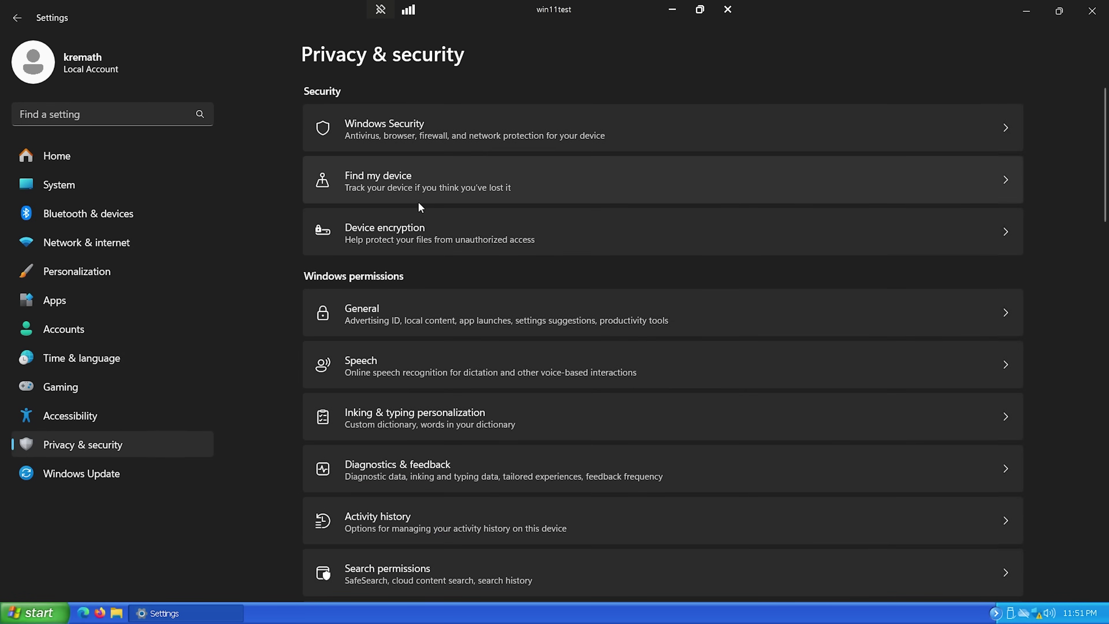
left_click(450, 466)
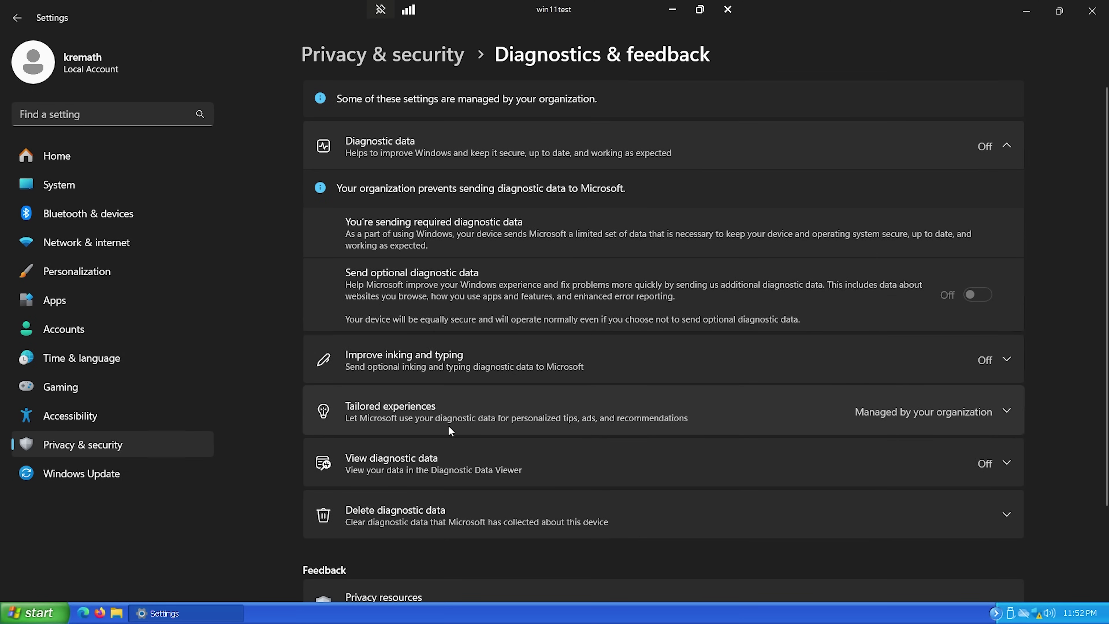
left_click(478, 413)
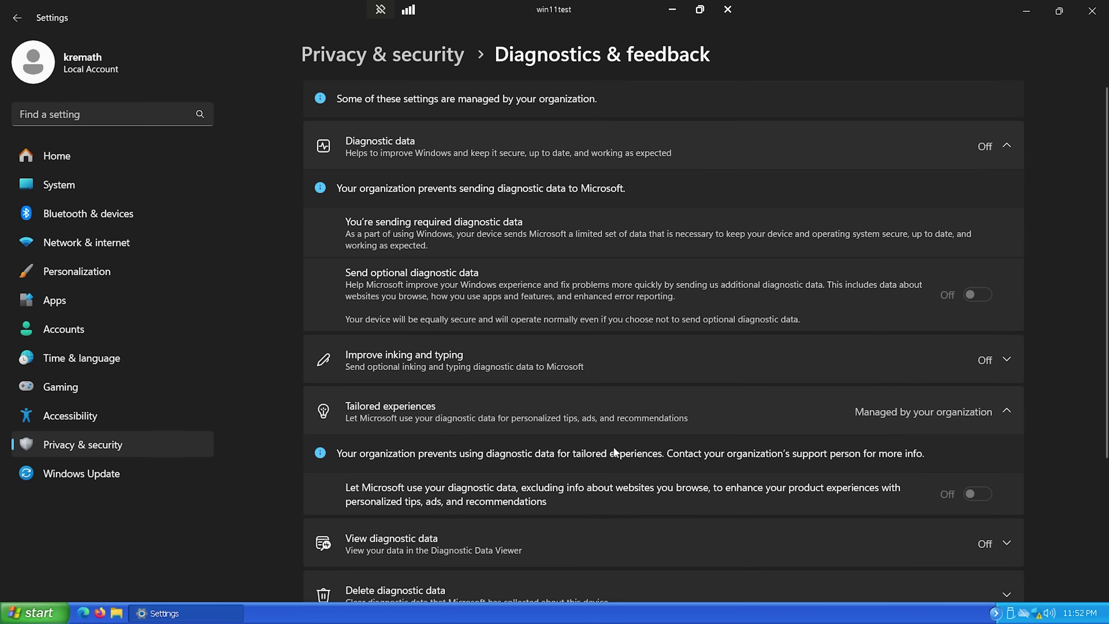
scroll(481, 393, "down", 3)
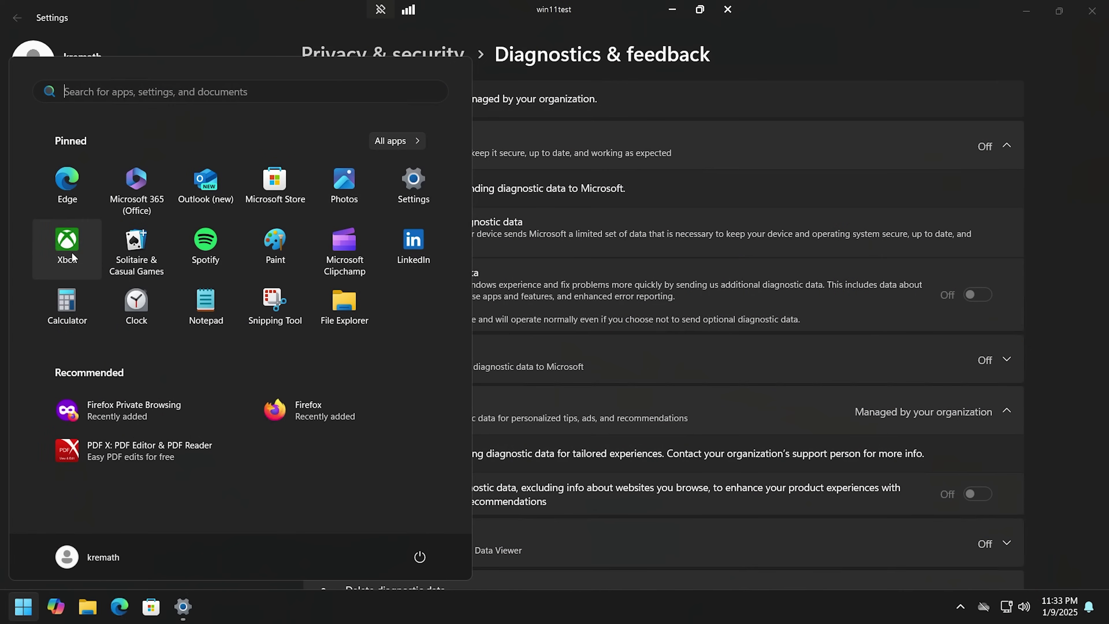
- Uninstall Xbox, Microsoft Clipchamp and LinkedIn from the Start menu
right_click(74, 257)
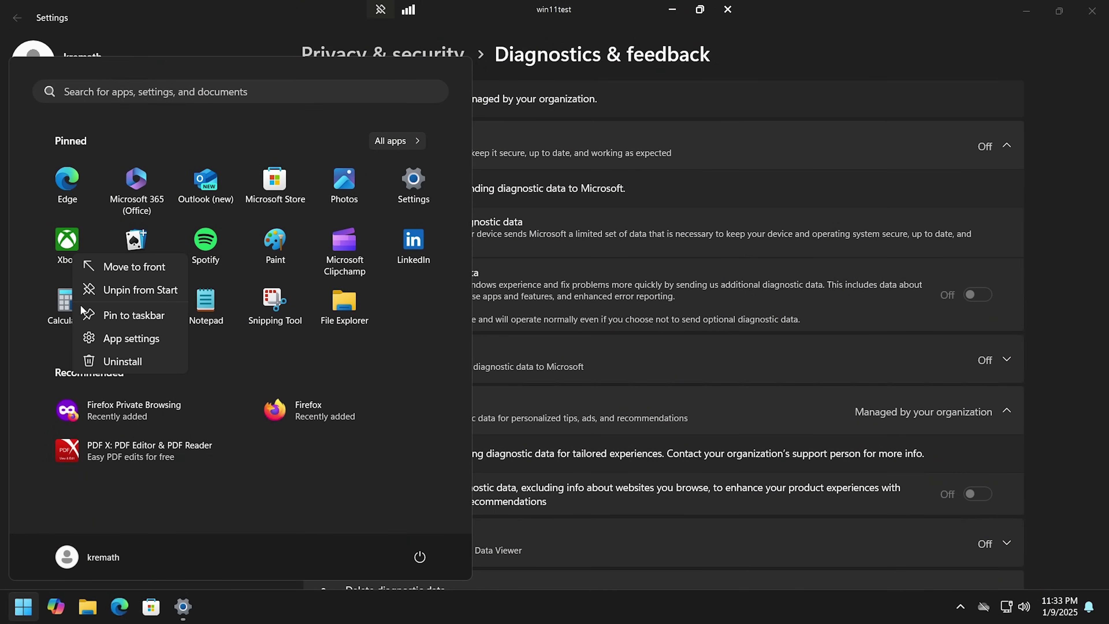
left_click(138, 361)
left_click(219, 375)
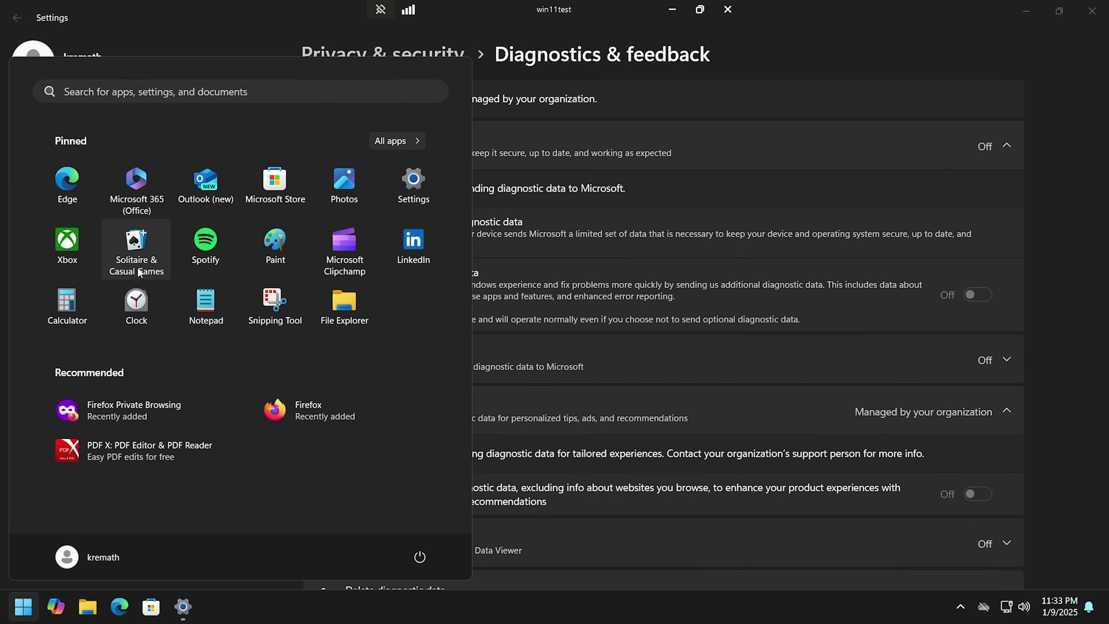
right_click(217, 241)
left_click(263, 370)
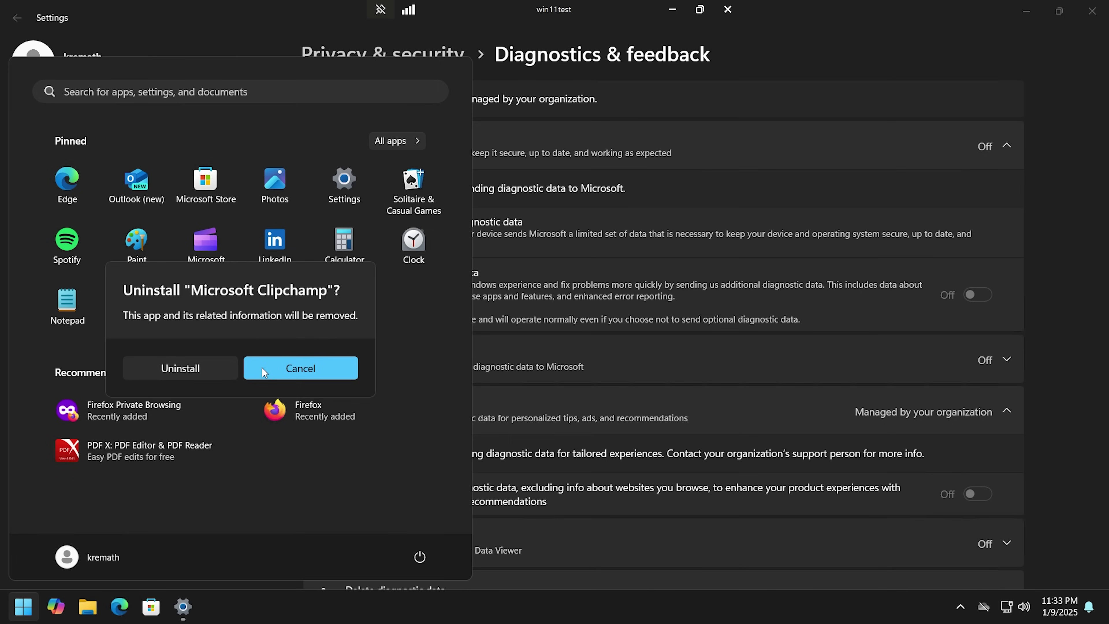
left_click(191, 373)
right_click(219, 244)
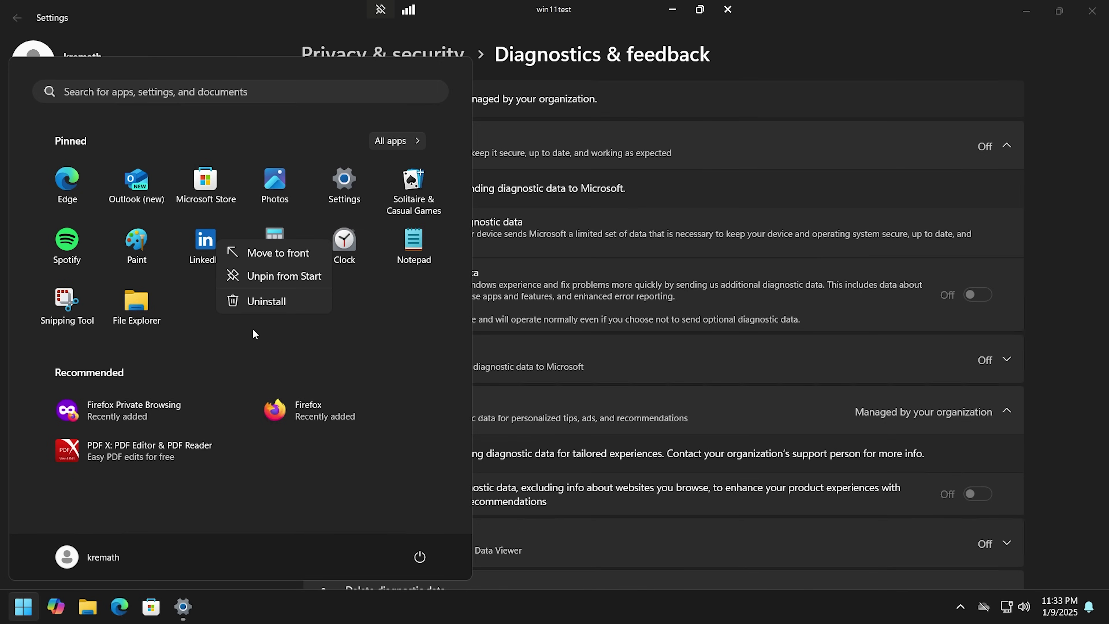
left_click(262, 300)
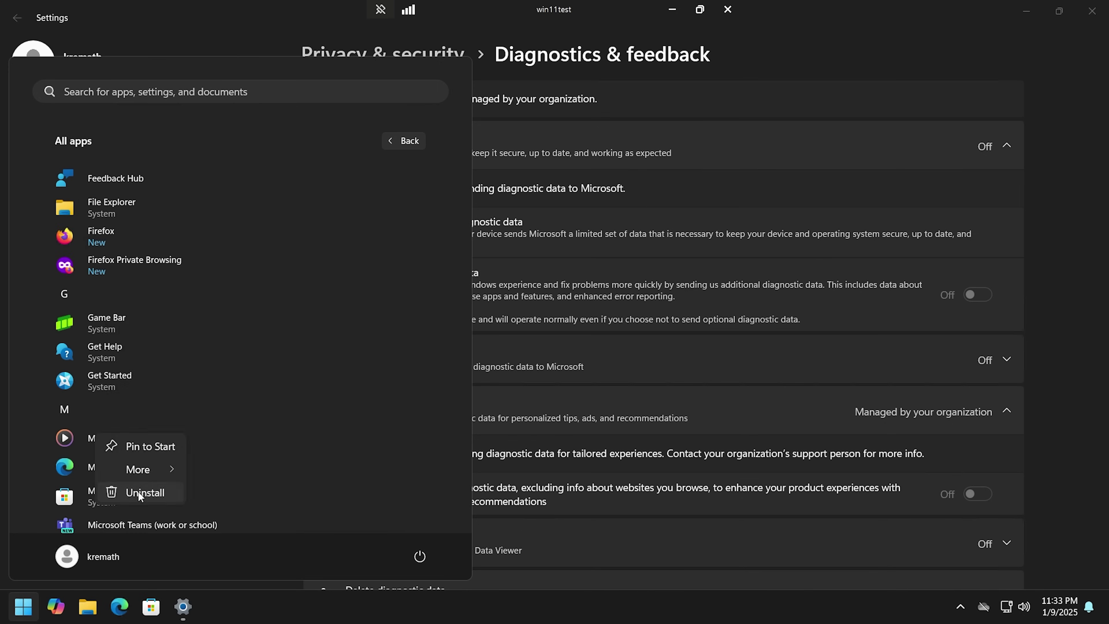
- Uninstall Media Player and Outlook (new), then bring up the Windows search panel
left_click(145, 493)
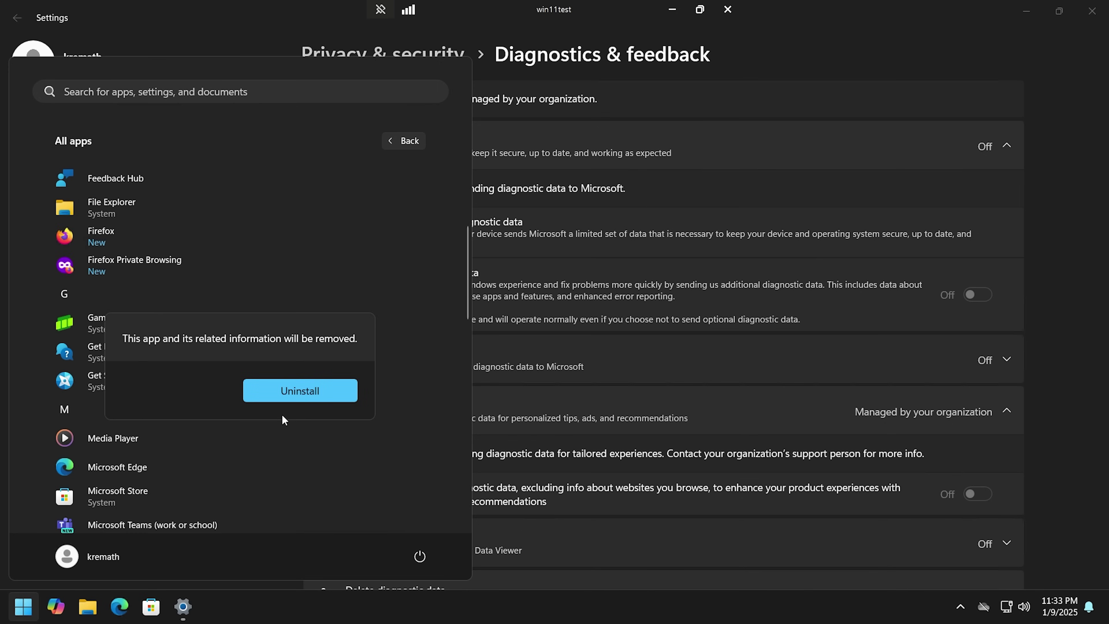
left_click(297, 387)
scroll(135, 383, "down", 2)
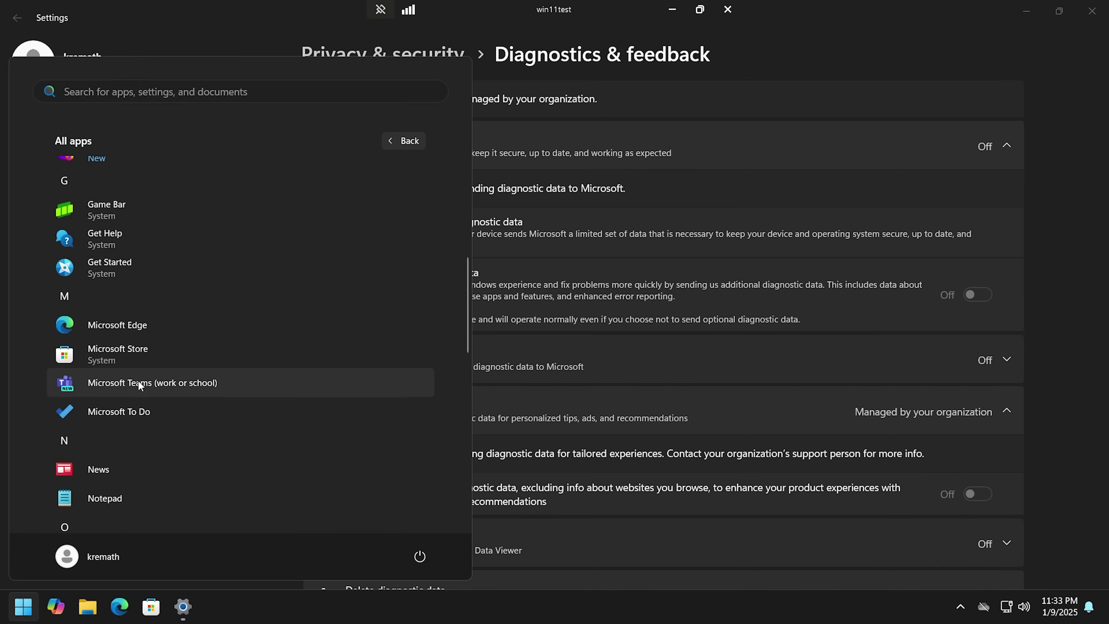
scroll(138, 380, "down", 3)
right_click(138, 354)
left_click(195, 420)
left_click(300, 310)
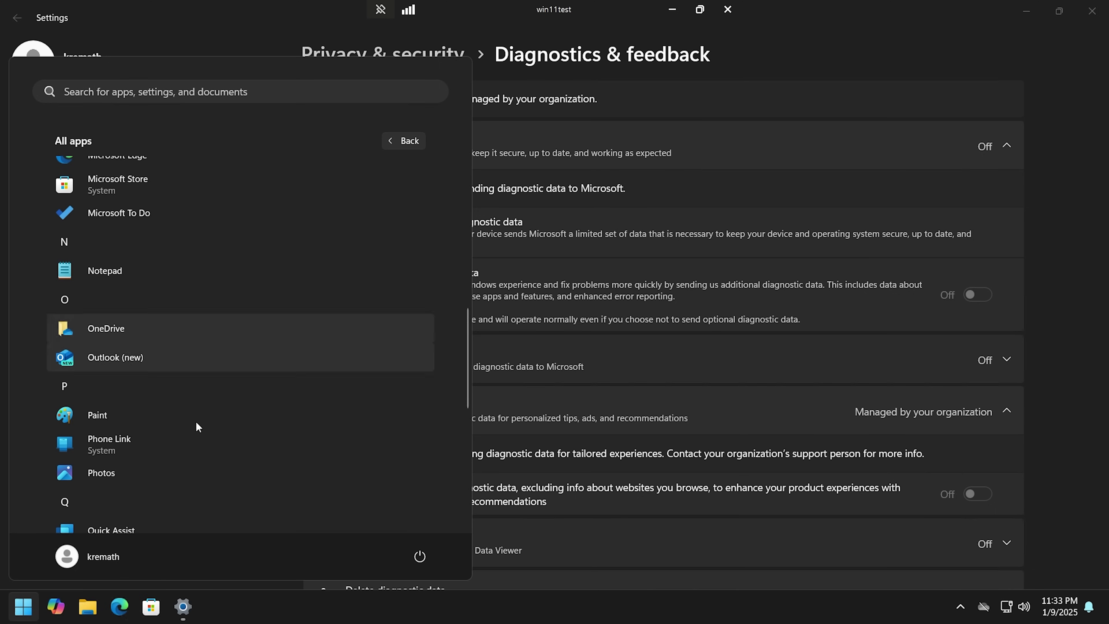
scroll(195, 421, "down", 5)
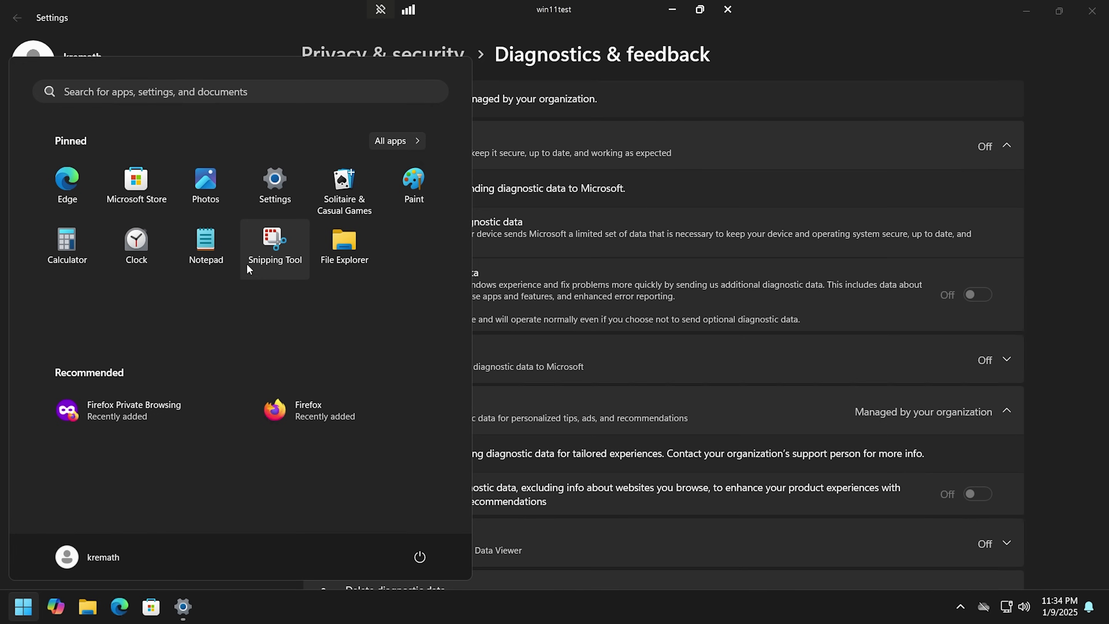
left_click(192, 92)
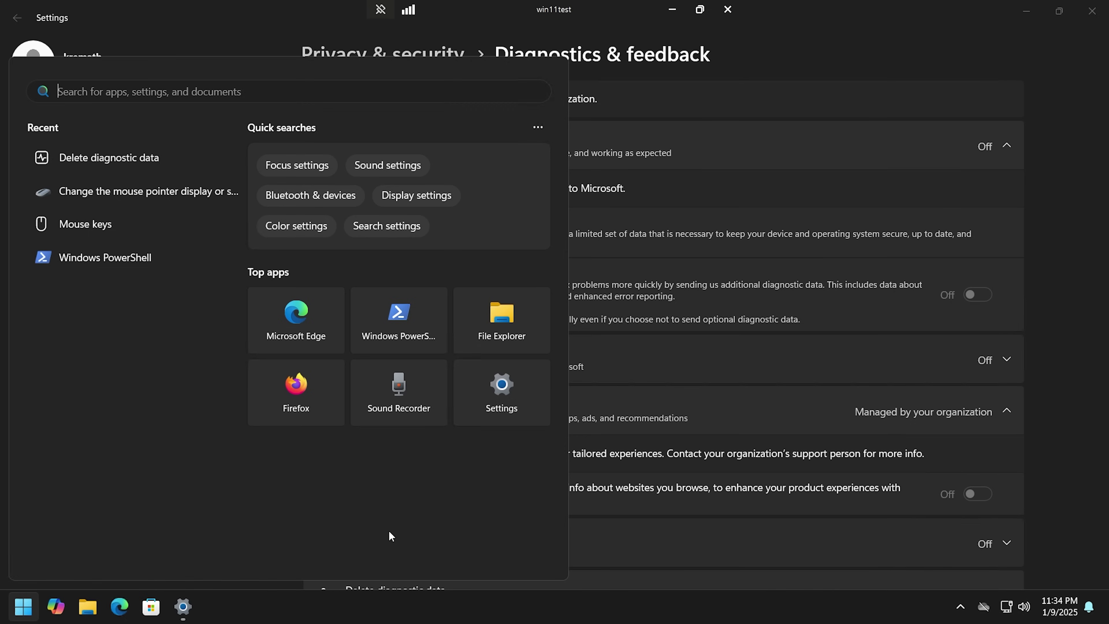
- Launch PowerShell as administrator by searching Start for 'powersh'
left_click(370, 526)
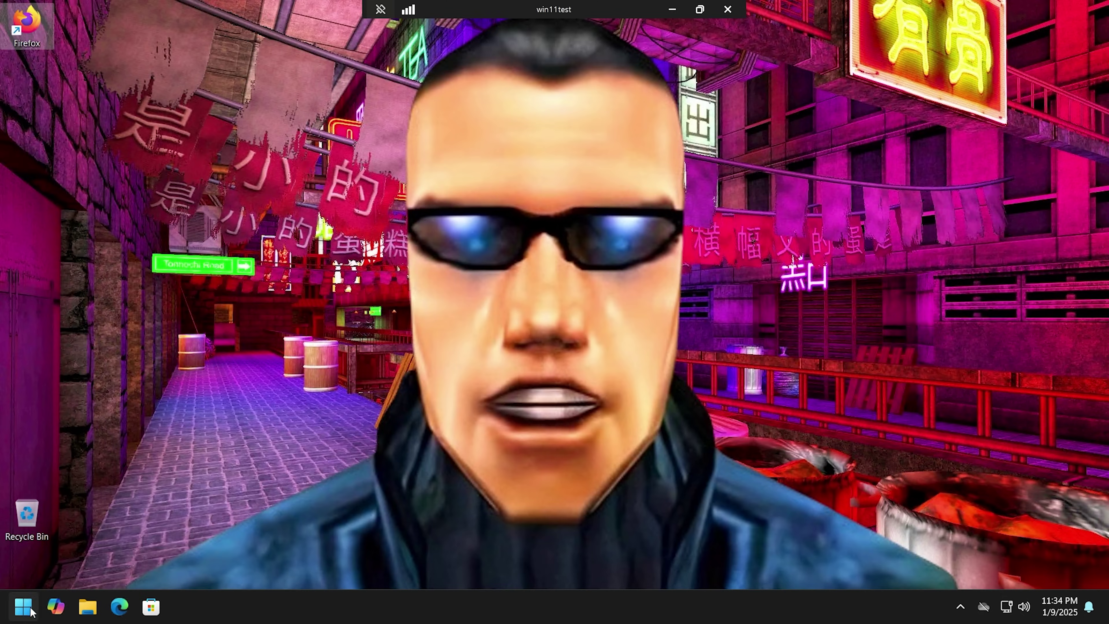
left_click(33, 611)
left_click(62, 91)
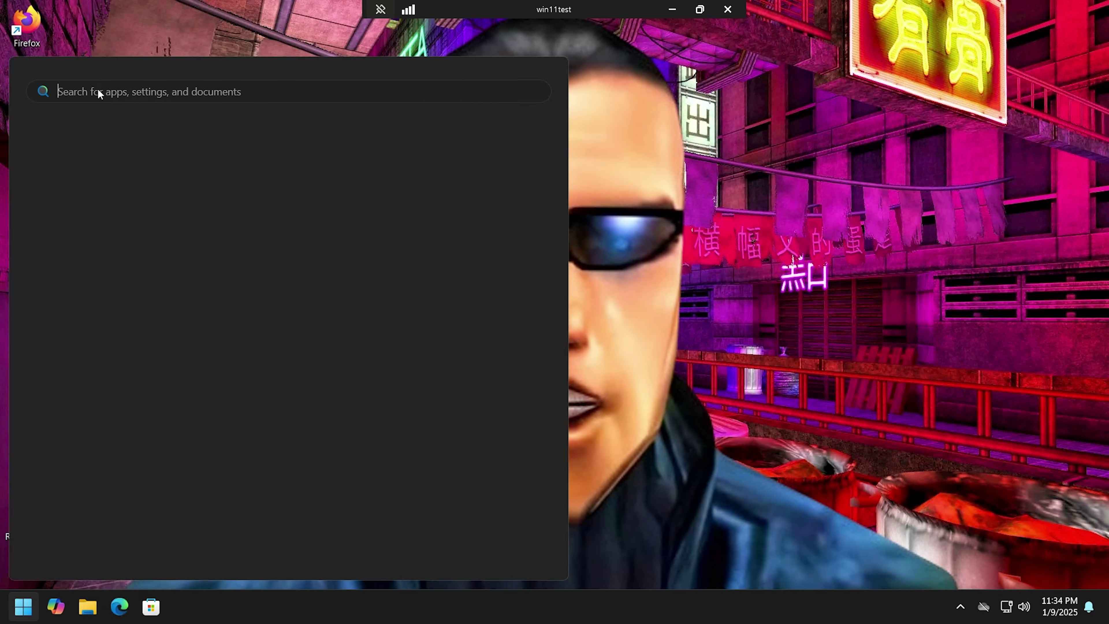
type("powersh")
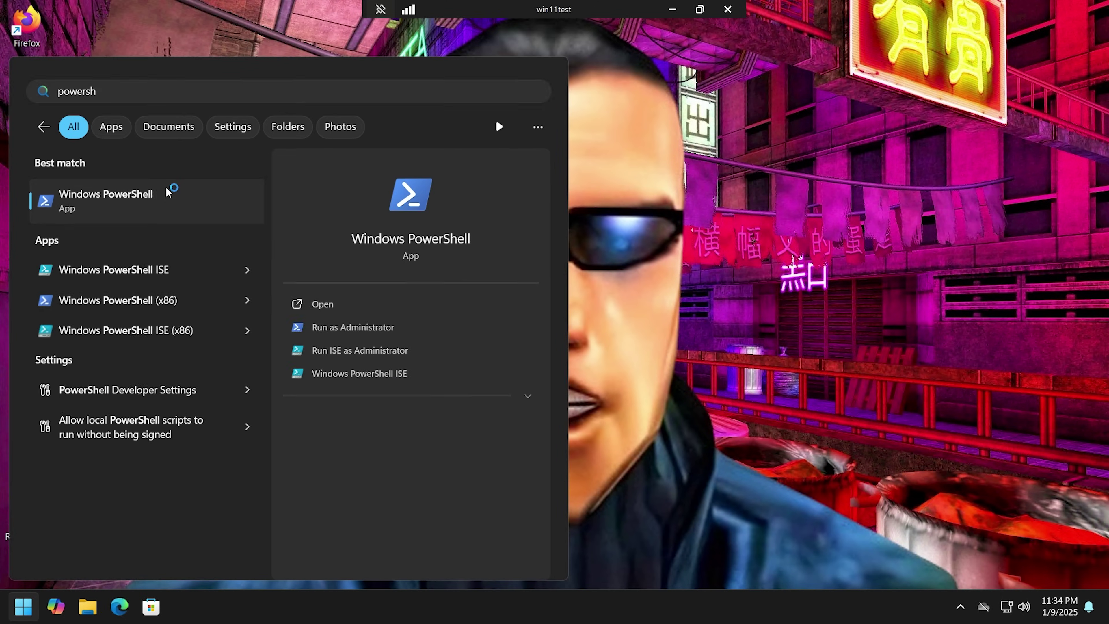
key("ctrl+shift+Return")
left_click(499, 425)
- Set ShowNewsAndInterests to 0 via registry command, restart Explorer, and check the Start menu
left_click(290, 179)
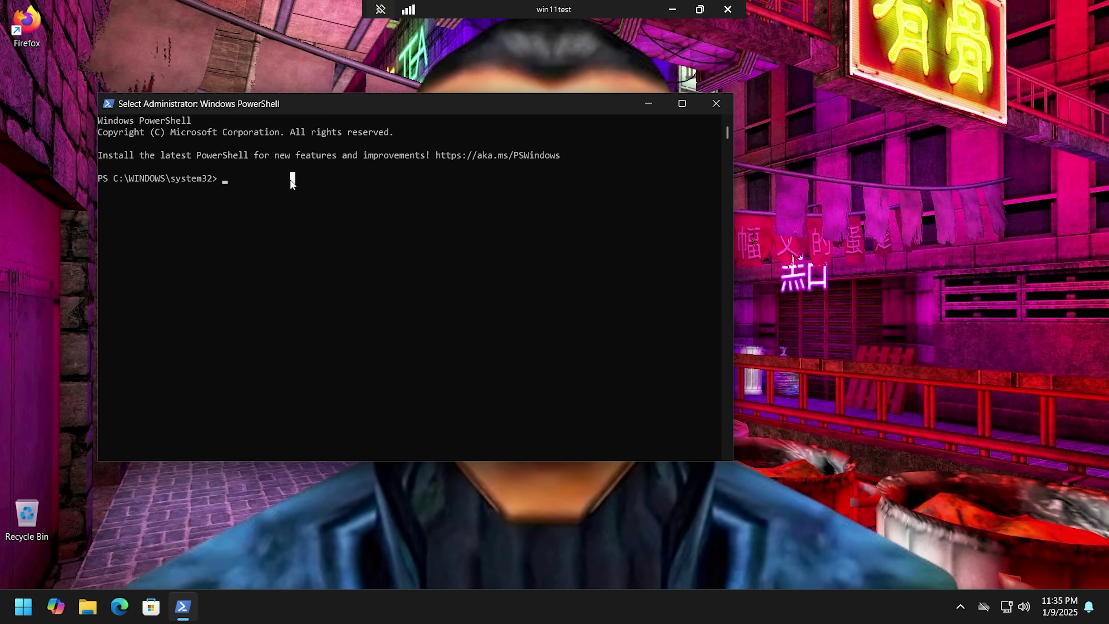
type("Stop-Process -Name \"explorer\" -Force")
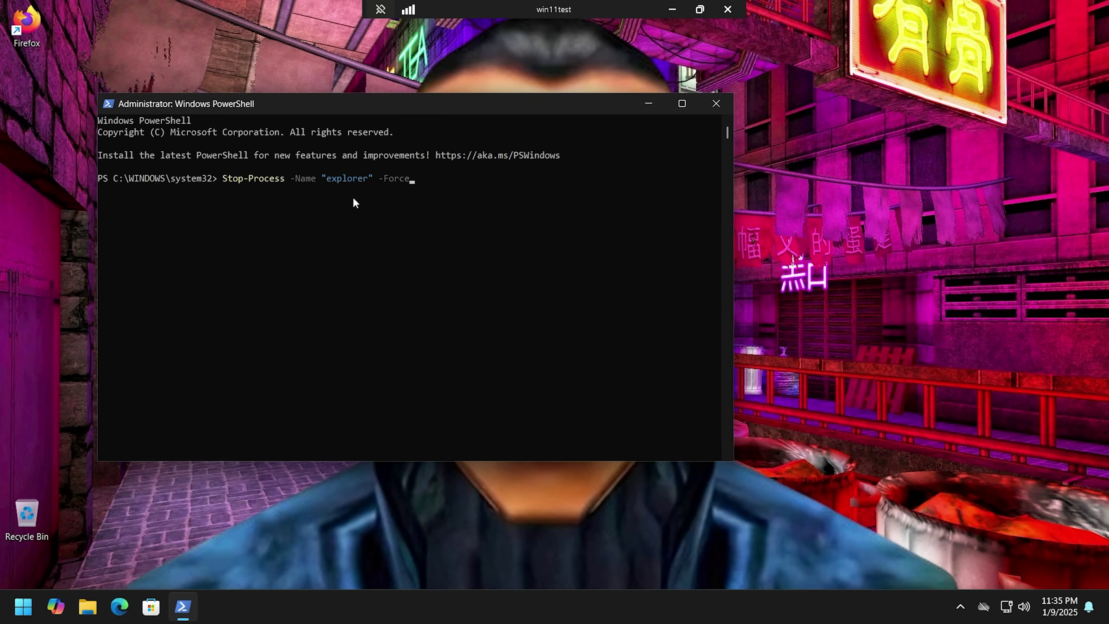
key("Return")
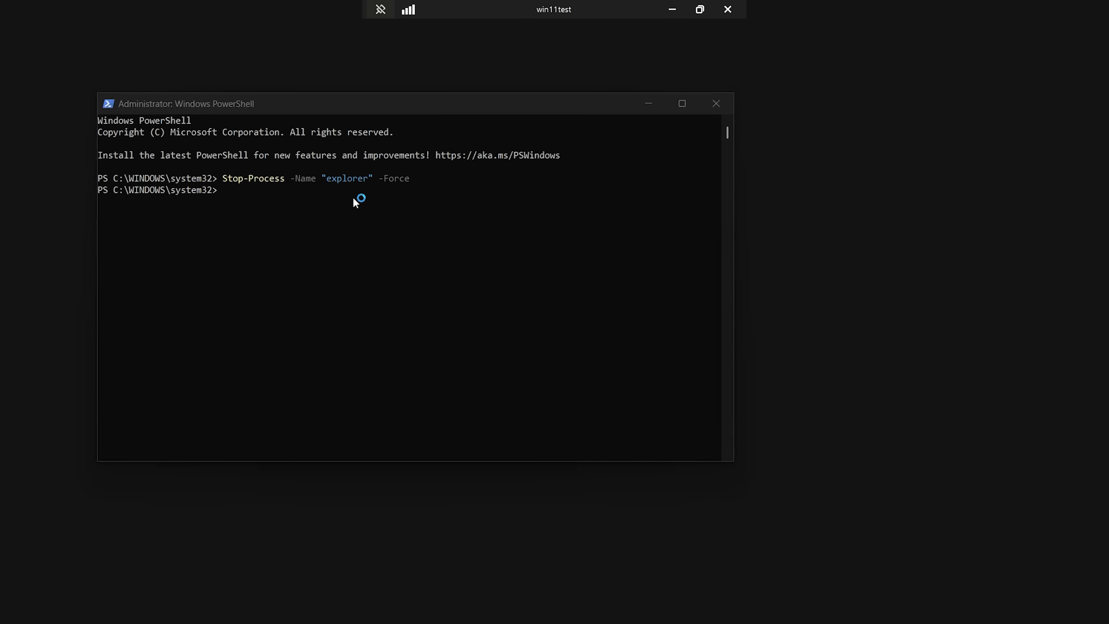
left_click(404, 193)
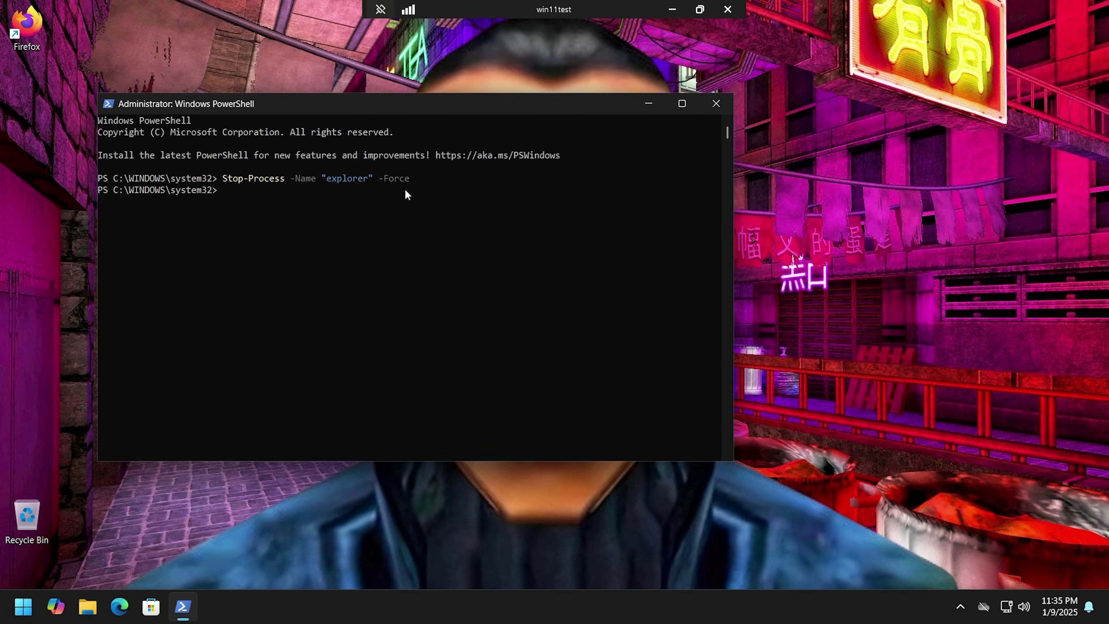
type("Set-ItemProperty -Path \"HKCU:\\Software\\Microsoft\\Windows\\CurrentVersion\\Explorer\\Advanced\" -Name \"ShowNewsAndInterests\" -Value 0")
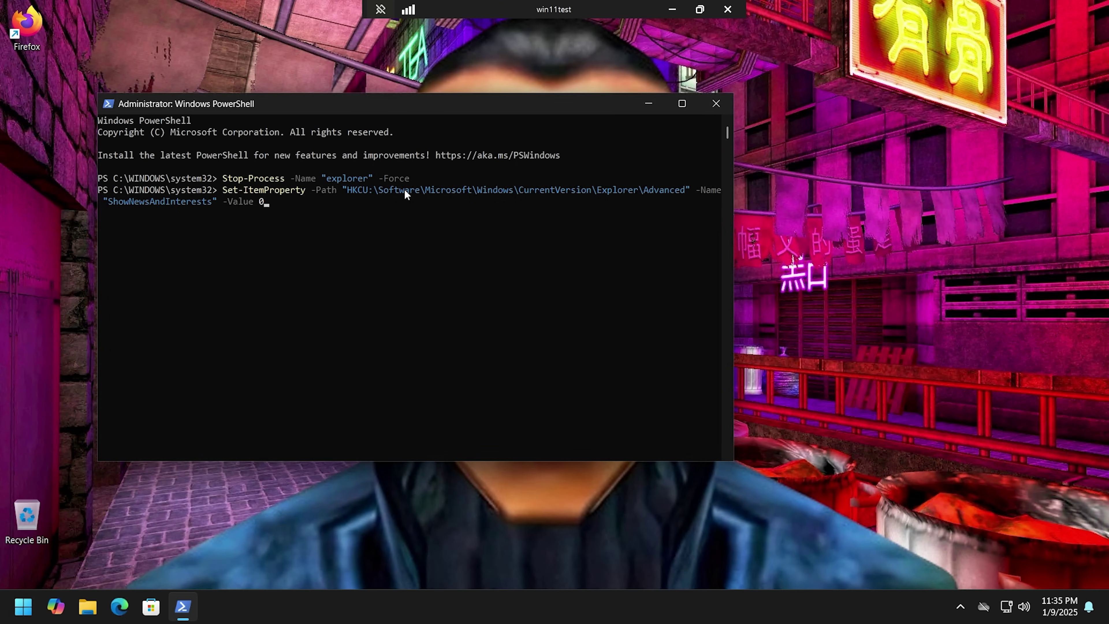
key("Up")
key("Up")
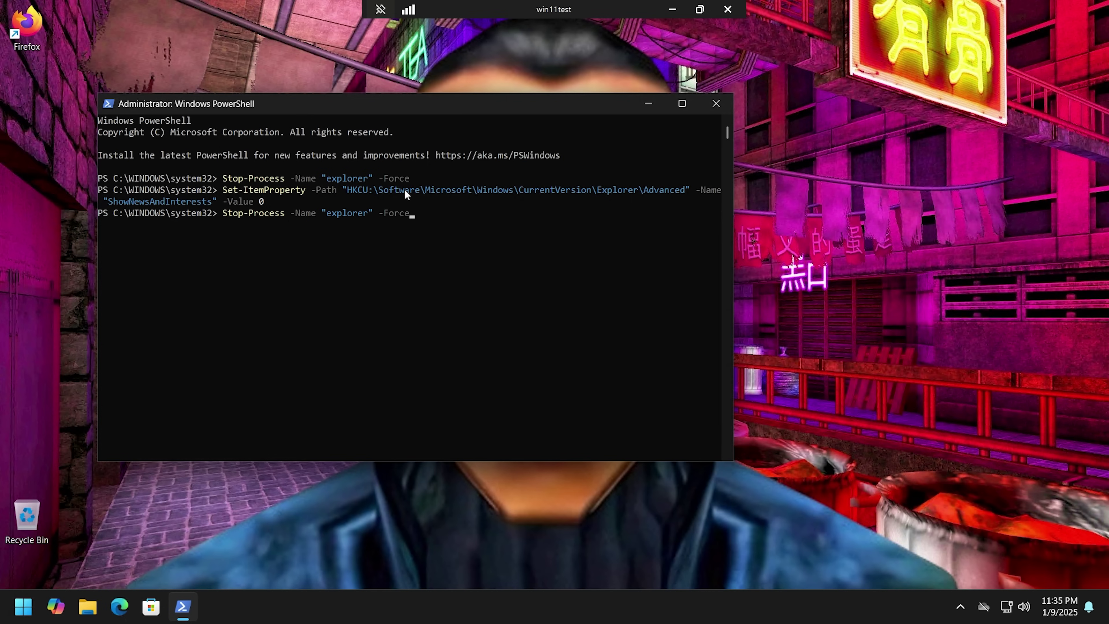
key("Up")
key("Return")
key("Up")
key("Up")
key("Up")
key("Return")
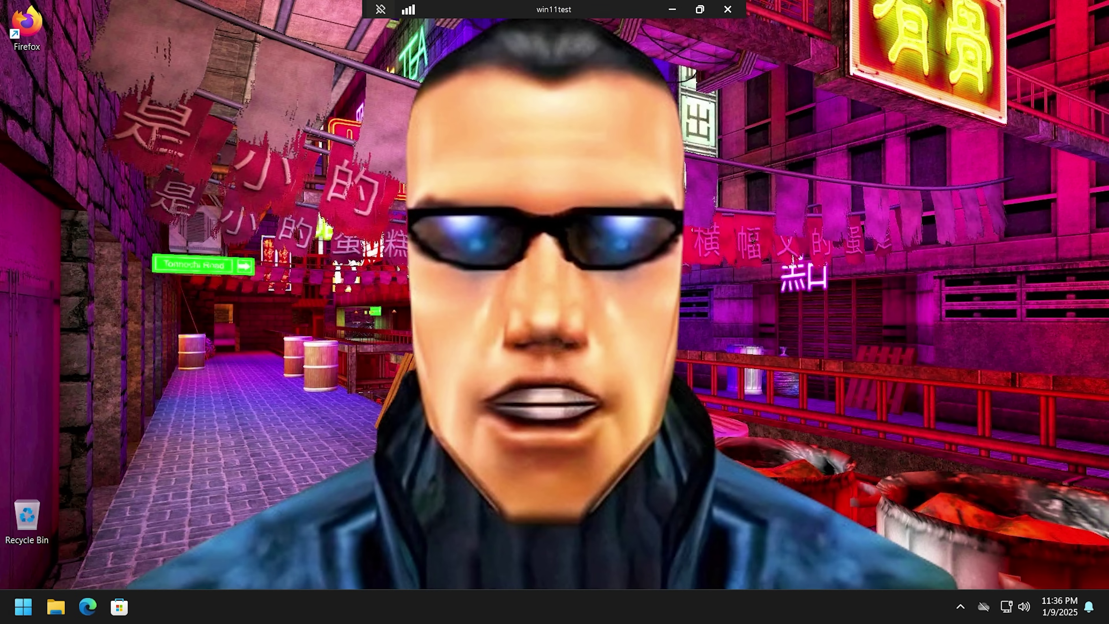
left_click(24, 607)
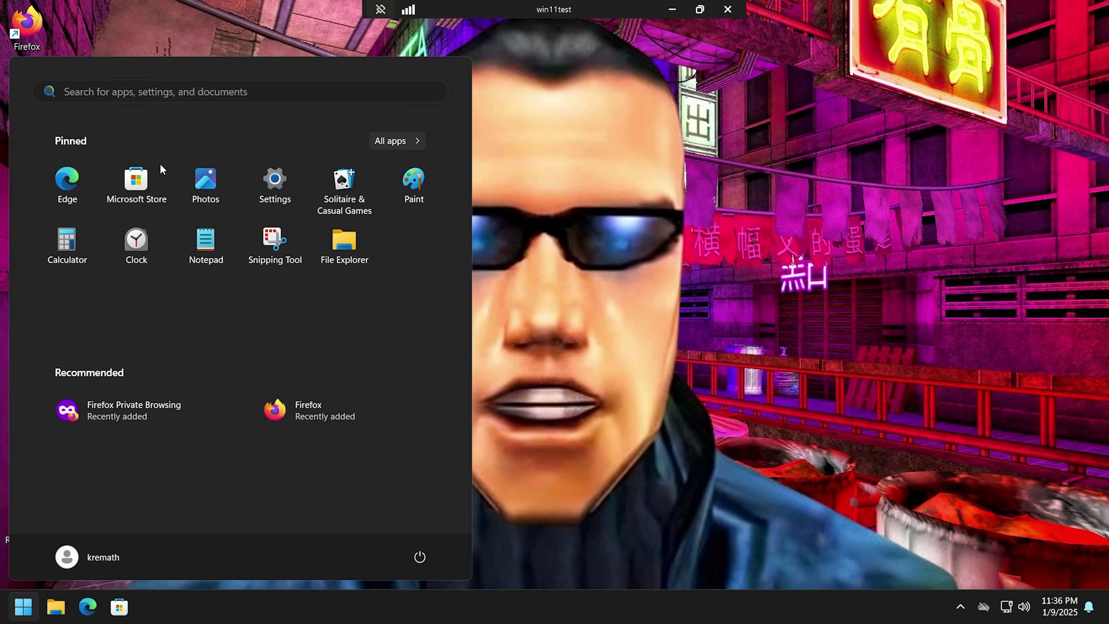
left_click(713, 396)
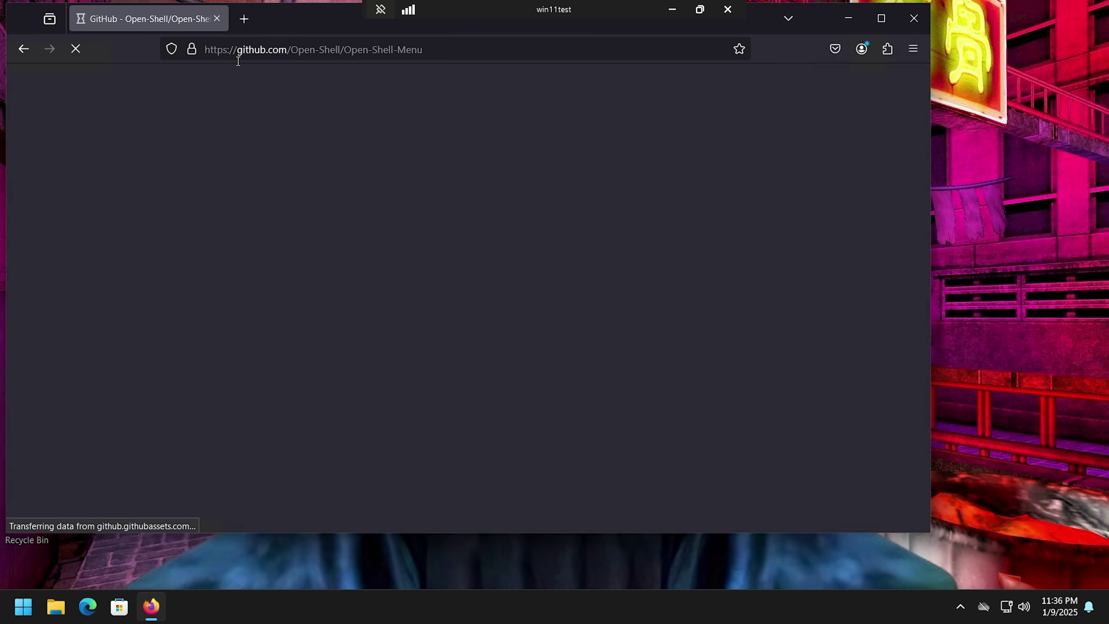
- Download OpenShellSetup_4_4_194.exe from the Open-Shell v4.4.194 GitHub release page
scroll(753, 414, "down", 5)
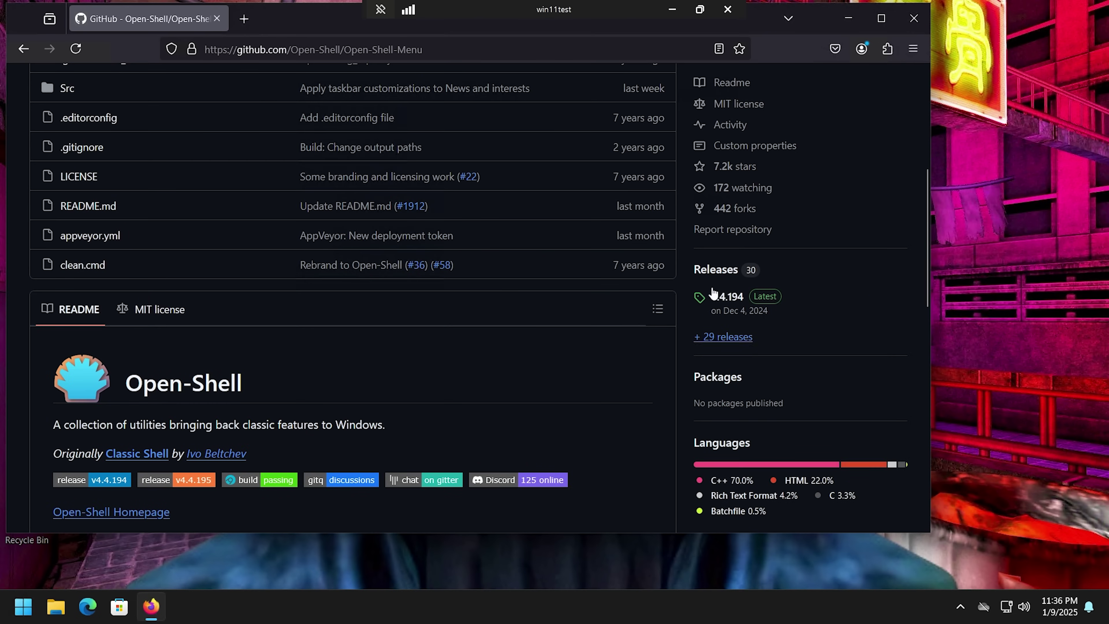
left_click(725, 296)
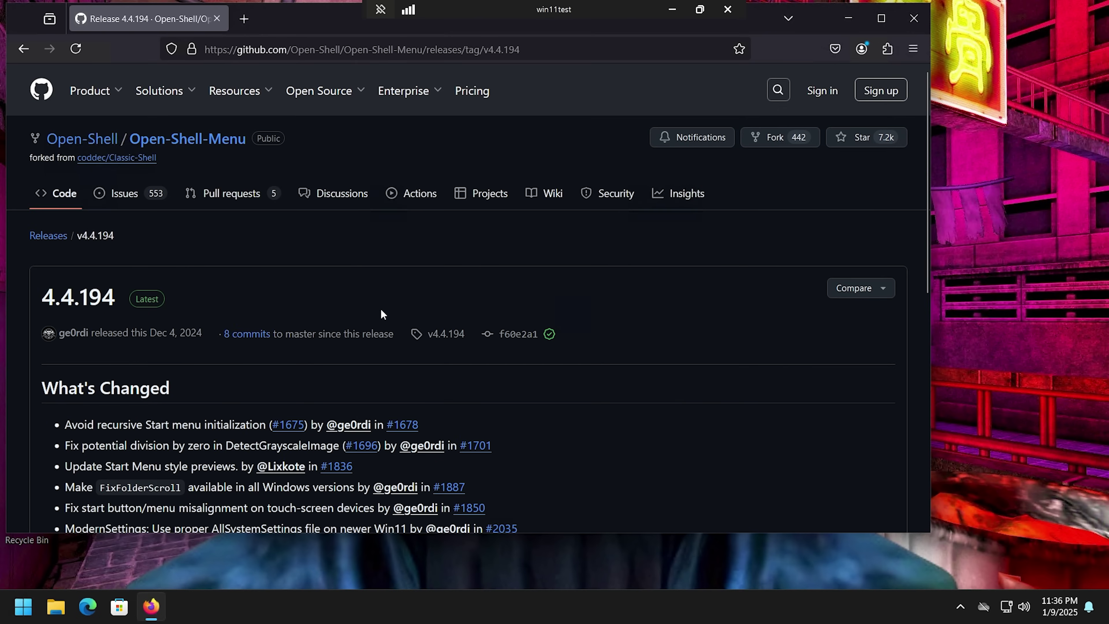
scroll(382, 313, "down", 10)
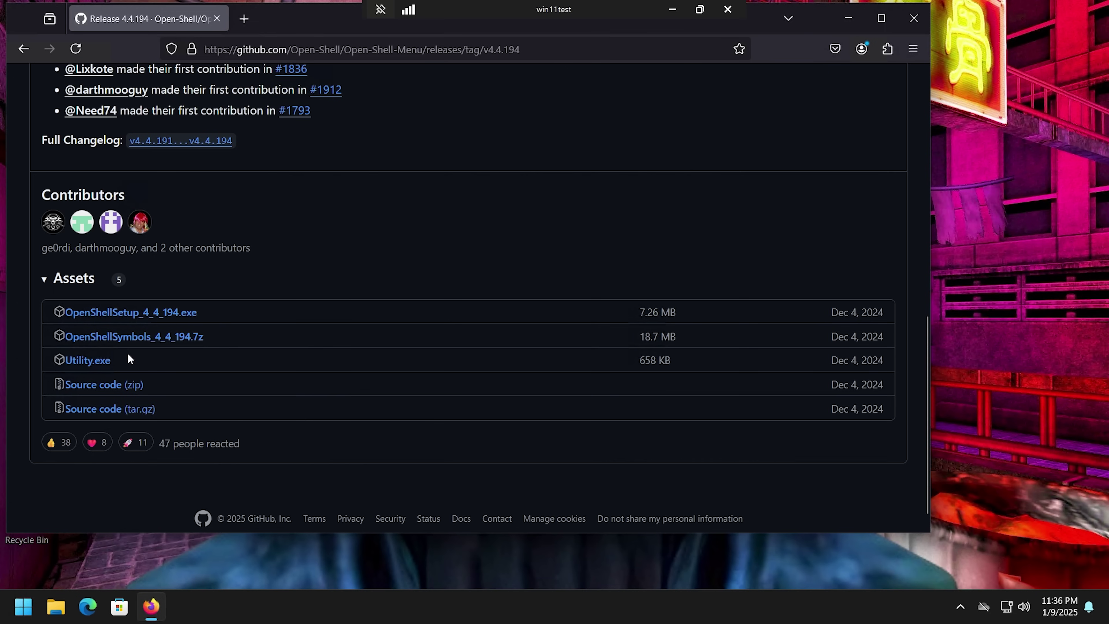
left_click(169, 314)
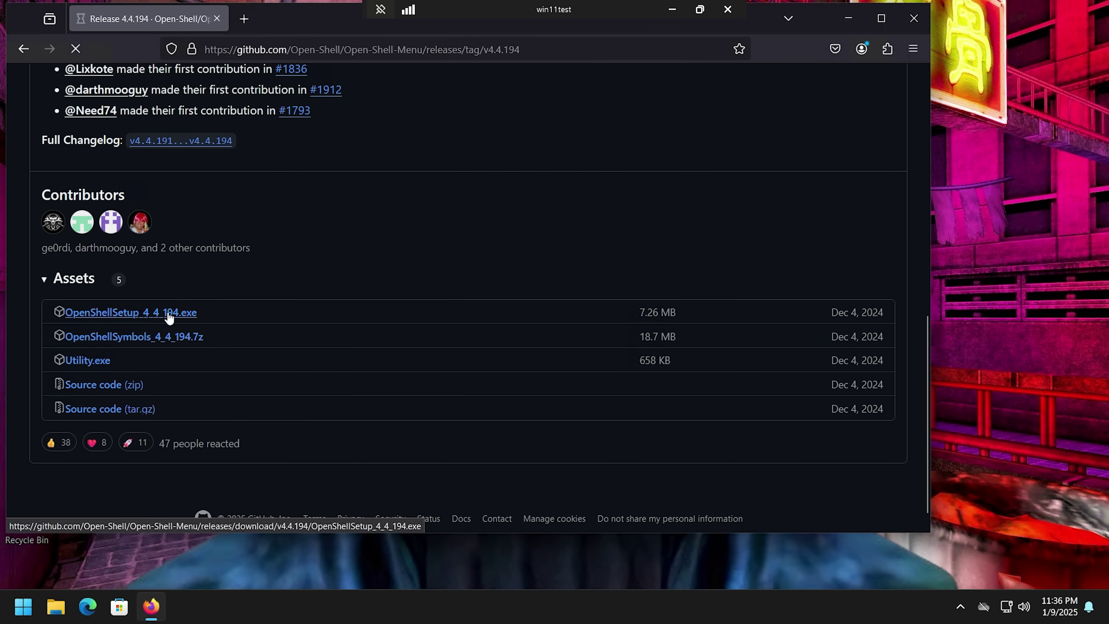
- Run the downloaded installer, bypassing the SmartScreen warning with Run anyway
left_click(636, 91)
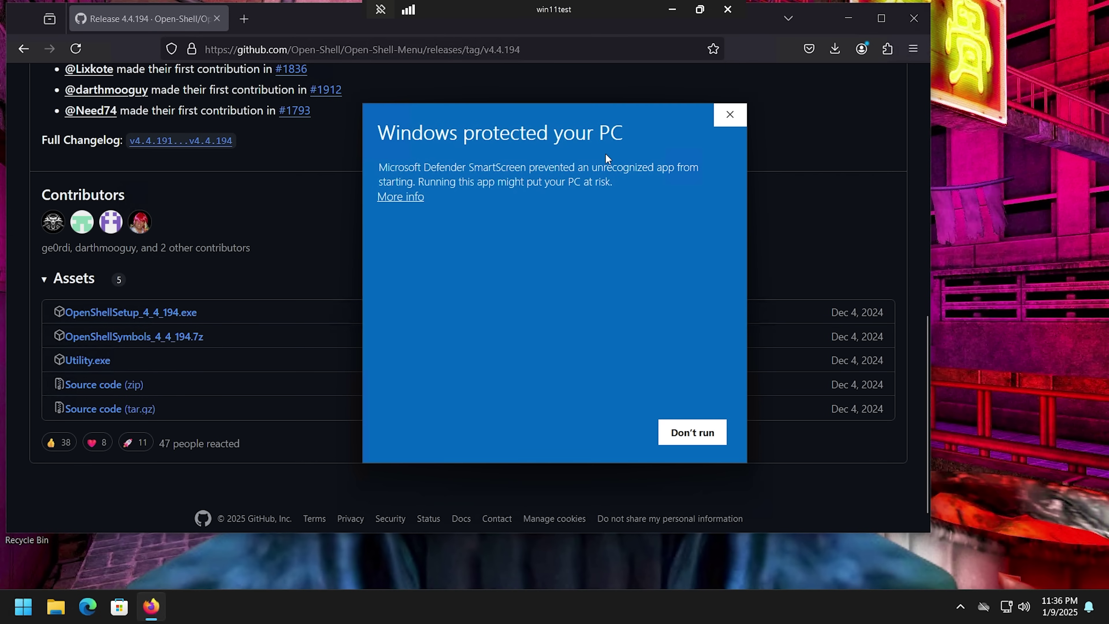
left_click(405, 196)
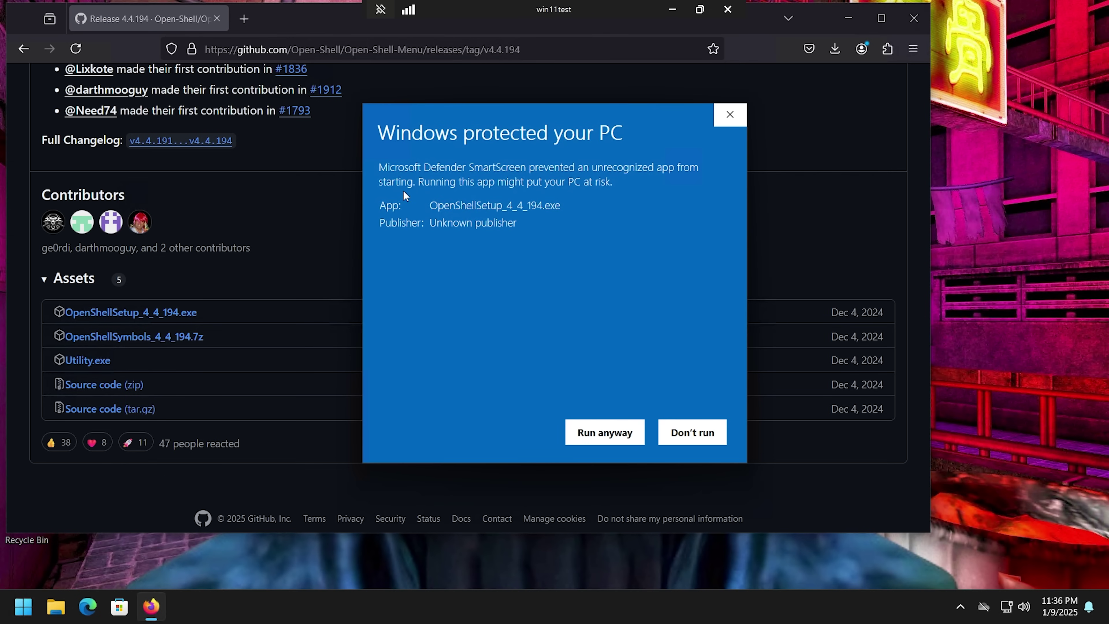
left_click(605, 430)
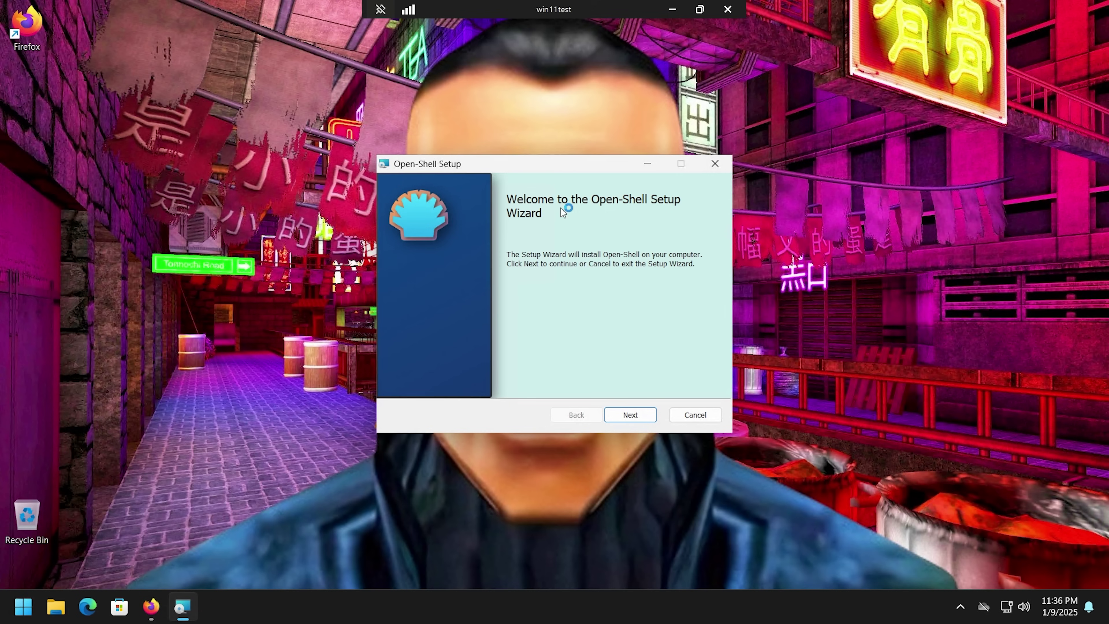
- Move past the Open-Shell welcome page and accept the license terms
left_click(633, 415)
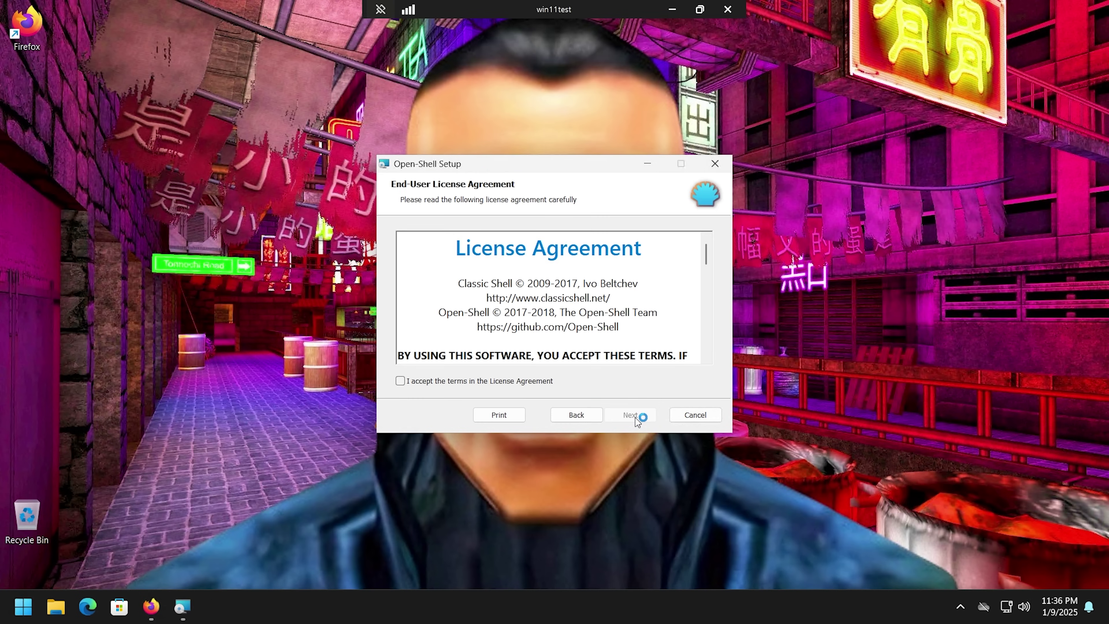
left_click(476, 383)
left_click(636, 413)
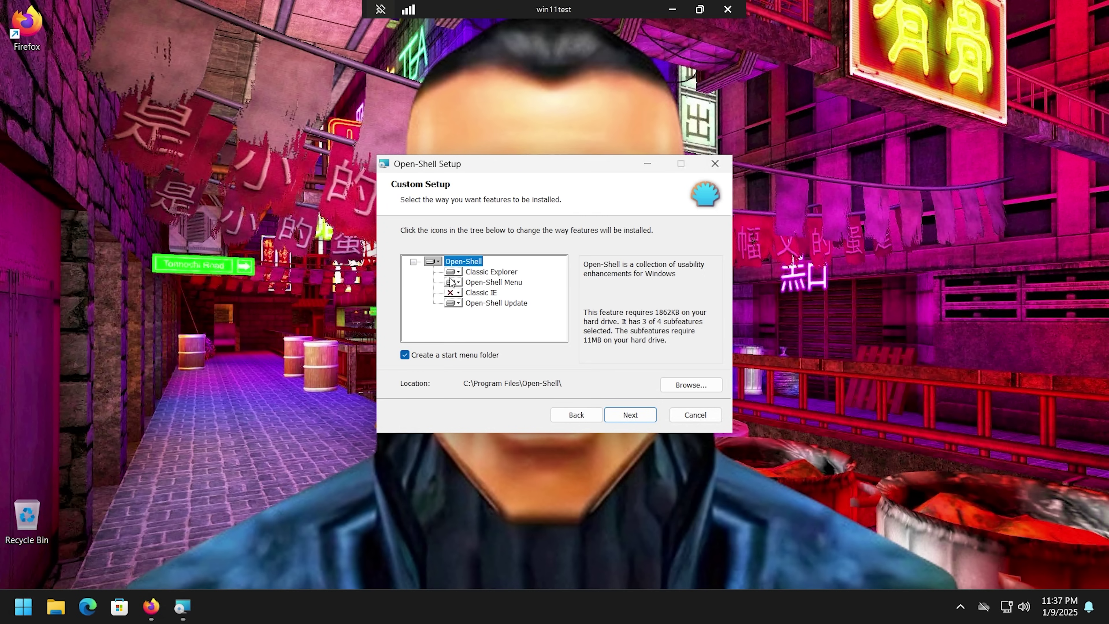
- Set Classic Explorer to 'Entire feature will be unavailable' and start the installation
left_click(454, 272)
left_click(468, 281)
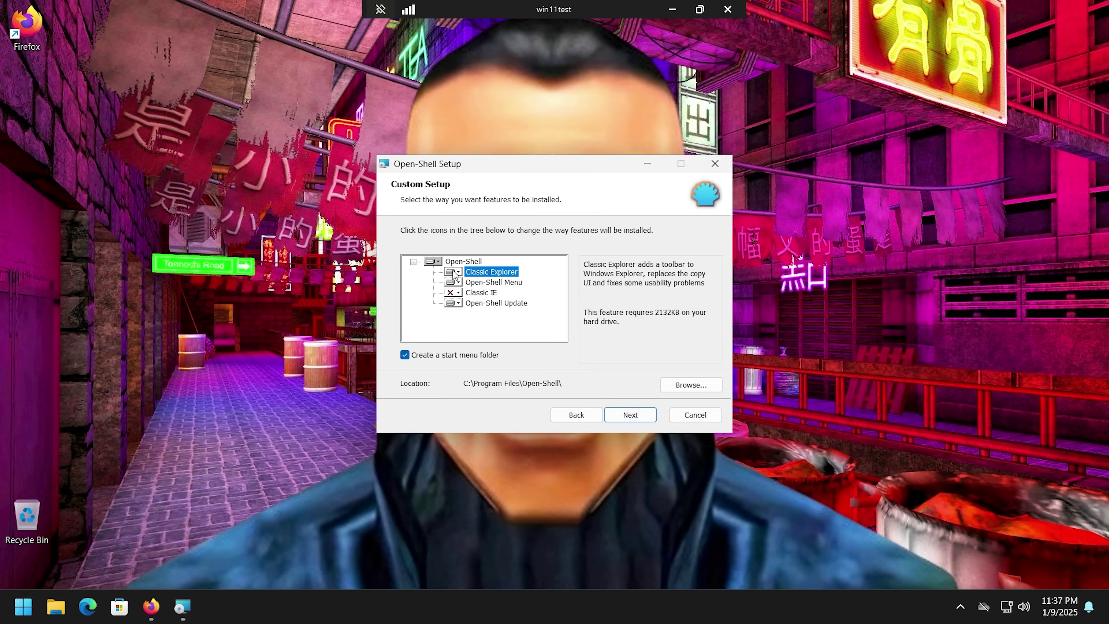
left_click(453, 275)
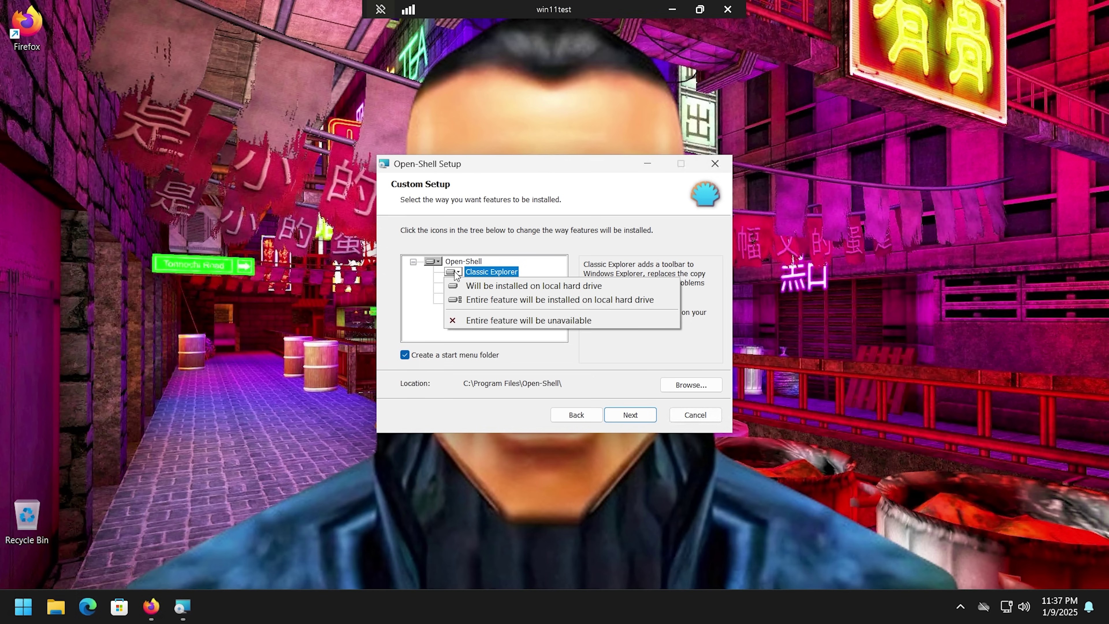
left_click(481, 323)
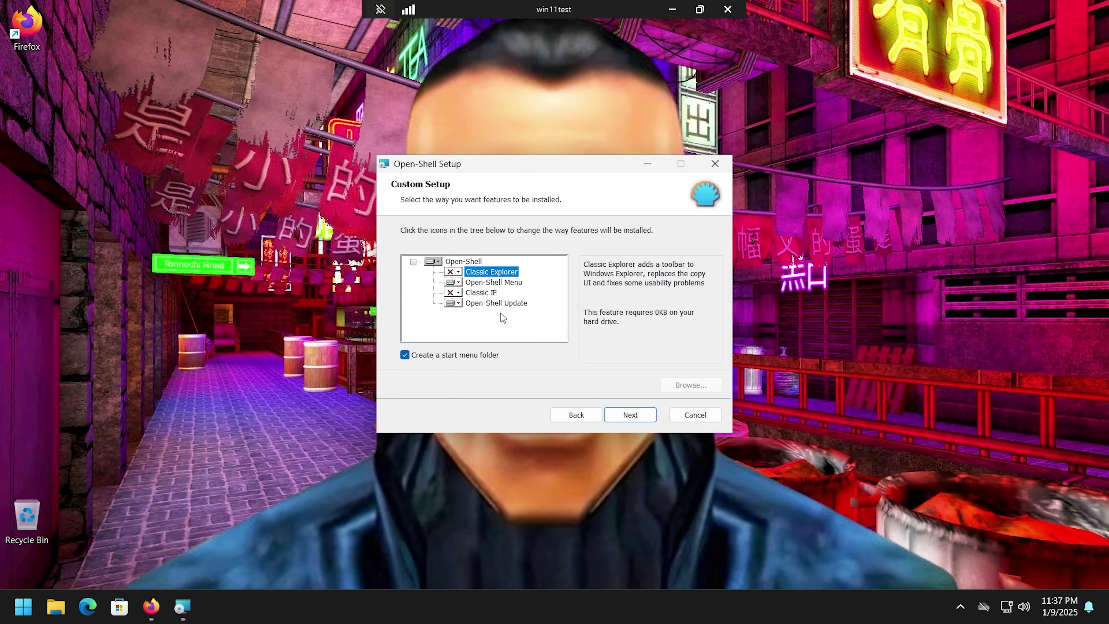
left_click(618, 411)
left_click(617, 409)
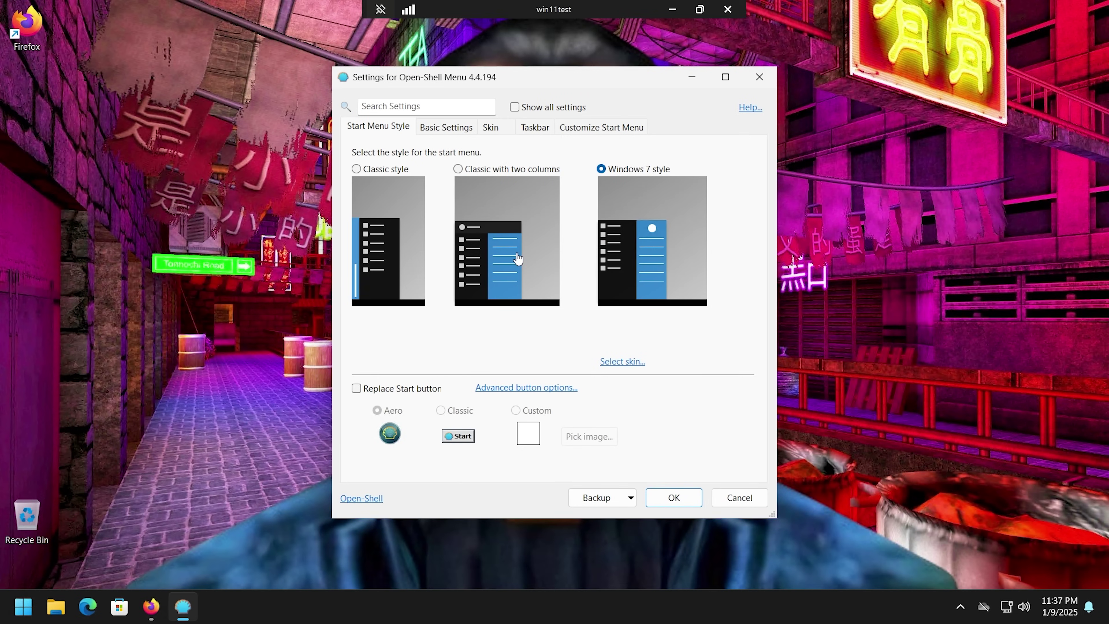
- Set Open-Shell to Classic with two columns and the Windows XP Luna skin, then preview the Start menu
left_click(513, 259)
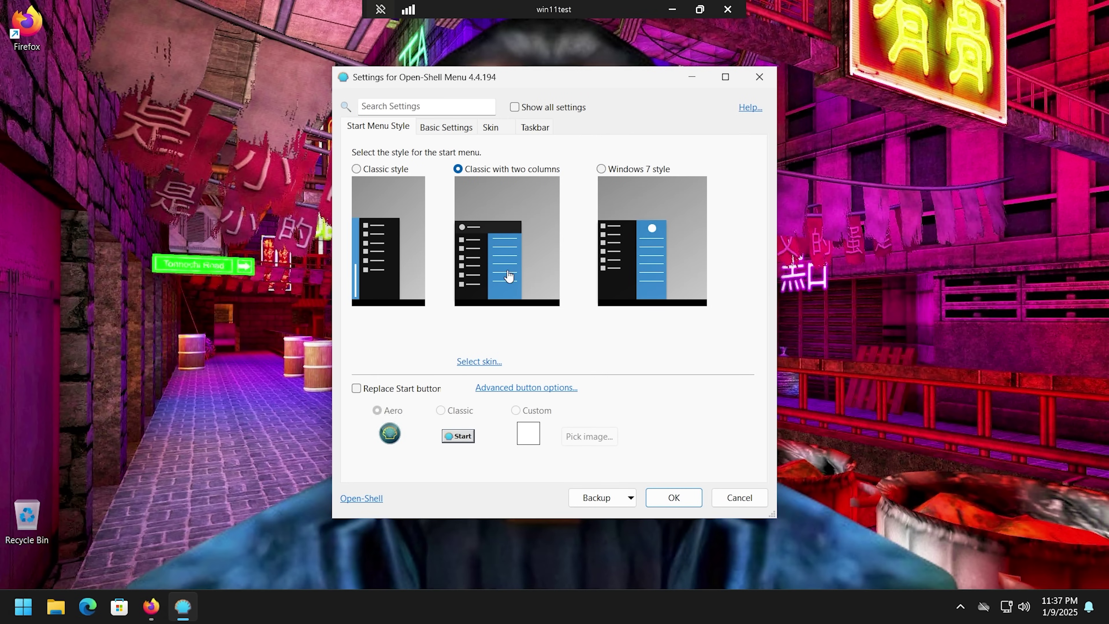
left_click(444, 128)
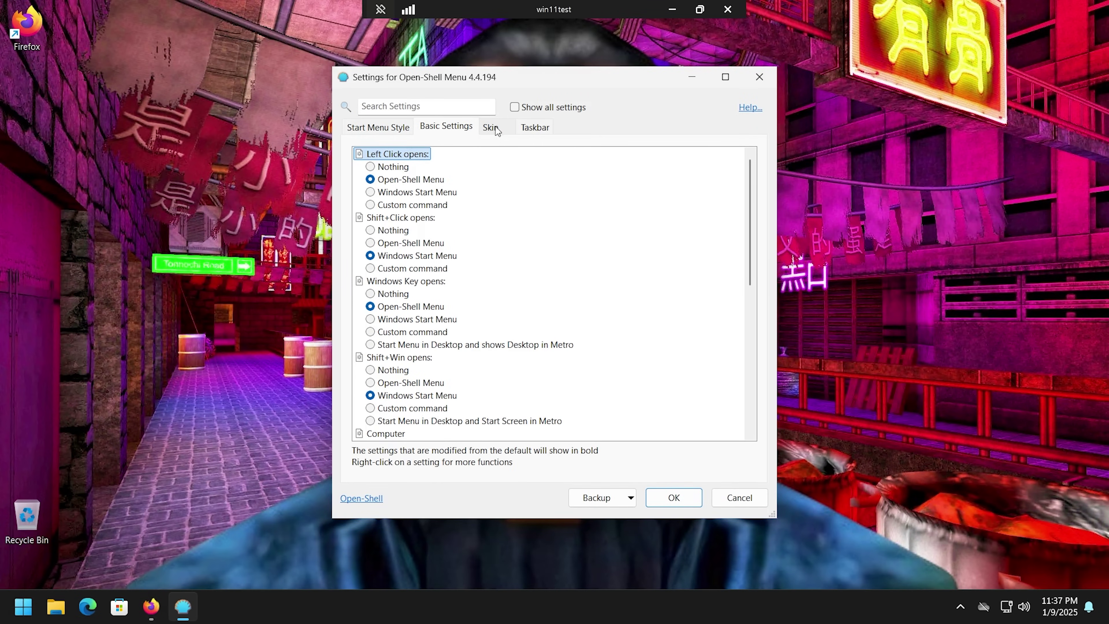
left_click(496, 126)
left_click(427, 153)
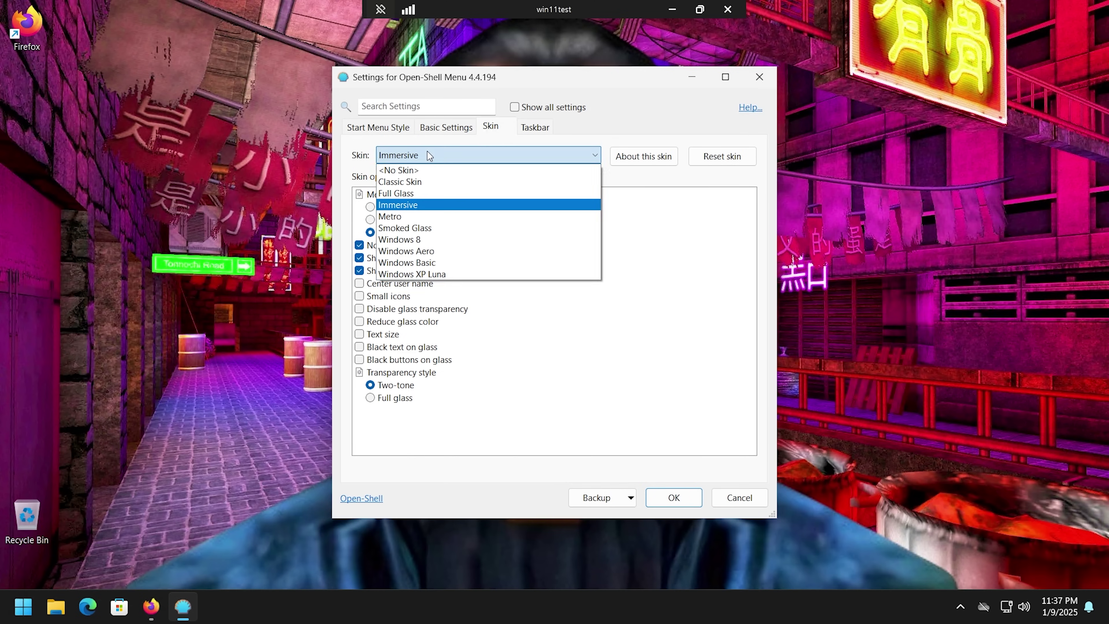
left_click(444, 278)
left_click(673, 498)
left_click(16, 617)
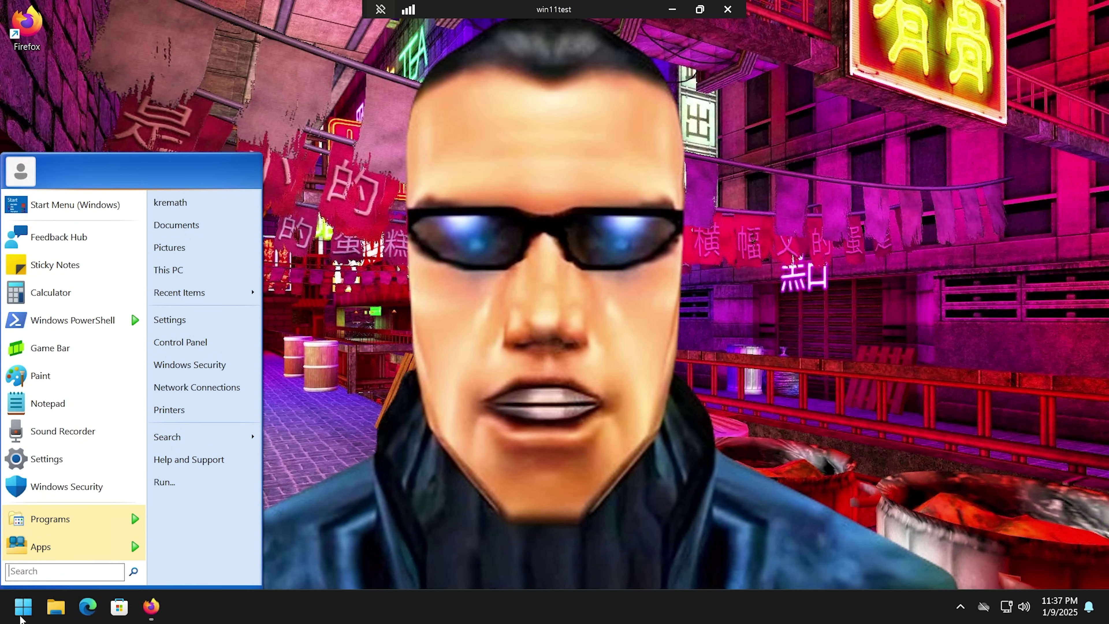
left_click(20, 618)
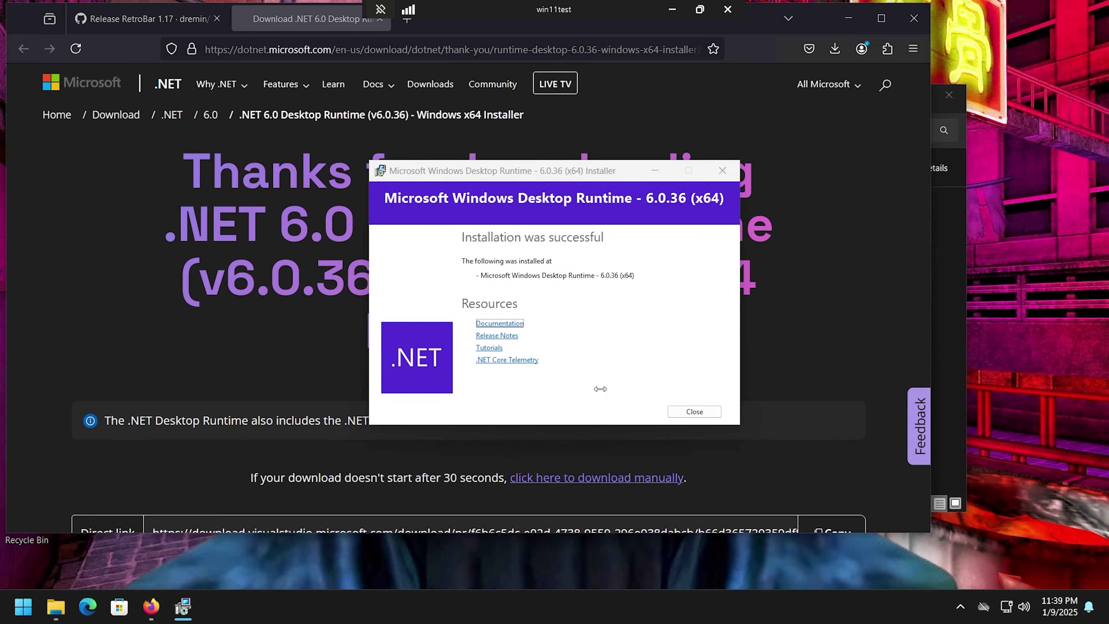
- Close the finished .NET runtime installer, check Firefox downloads, and show the C:\goods folder with RetroBar.exe
left_click(694, 412)
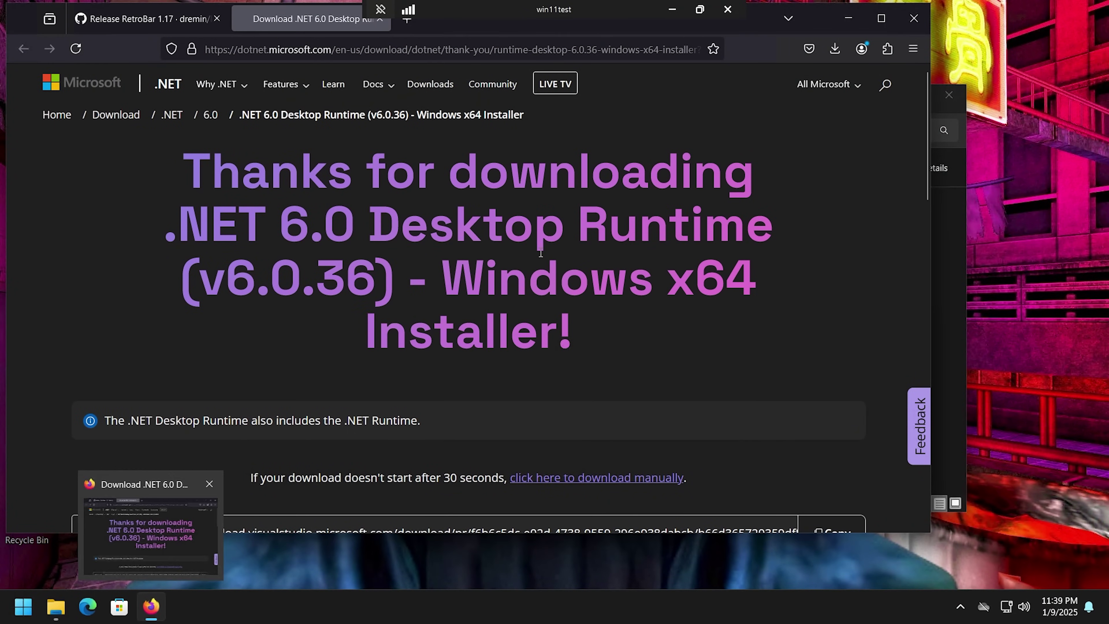
left_click(843, 56)
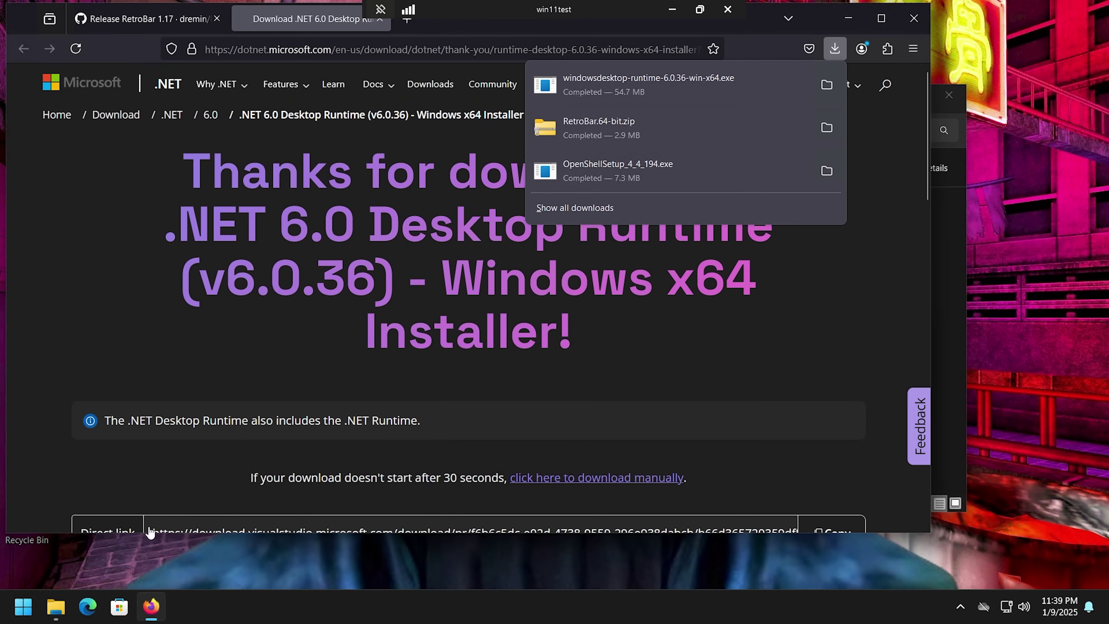
left_click(58, 608)
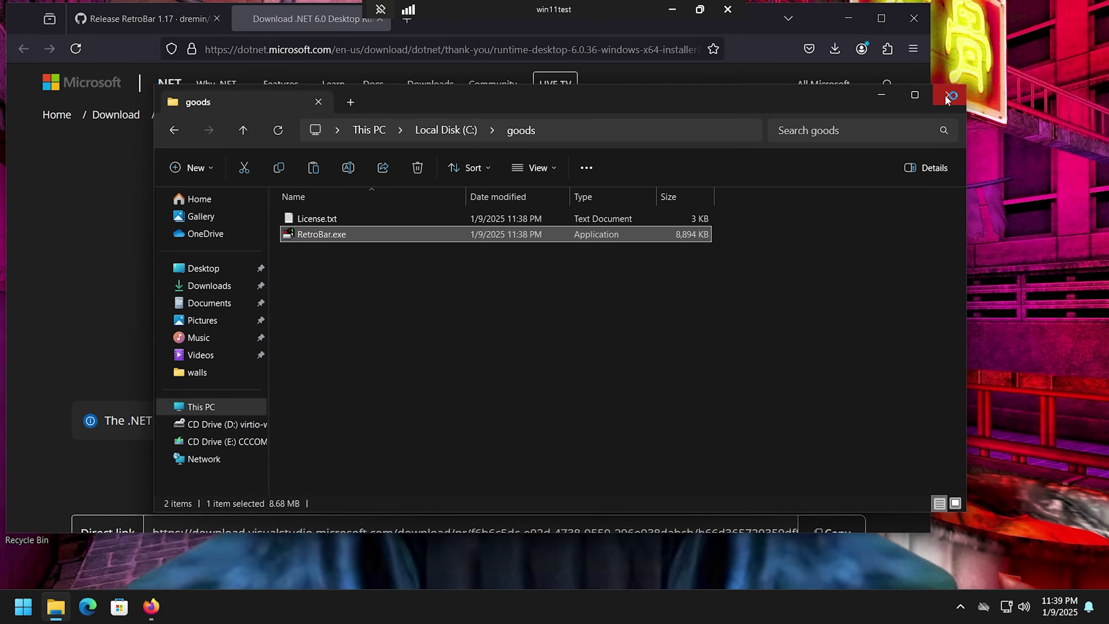
- Launch RetroBar and give its taskbar the Windows XP Blue theme
left_click(24, 615)
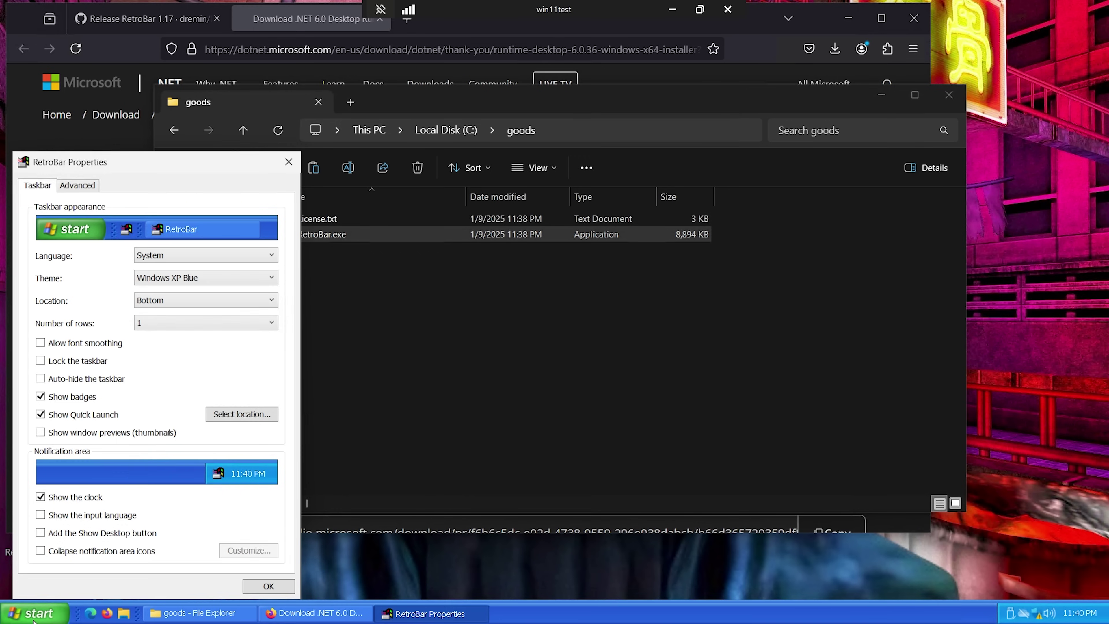
left_click(33, 618)
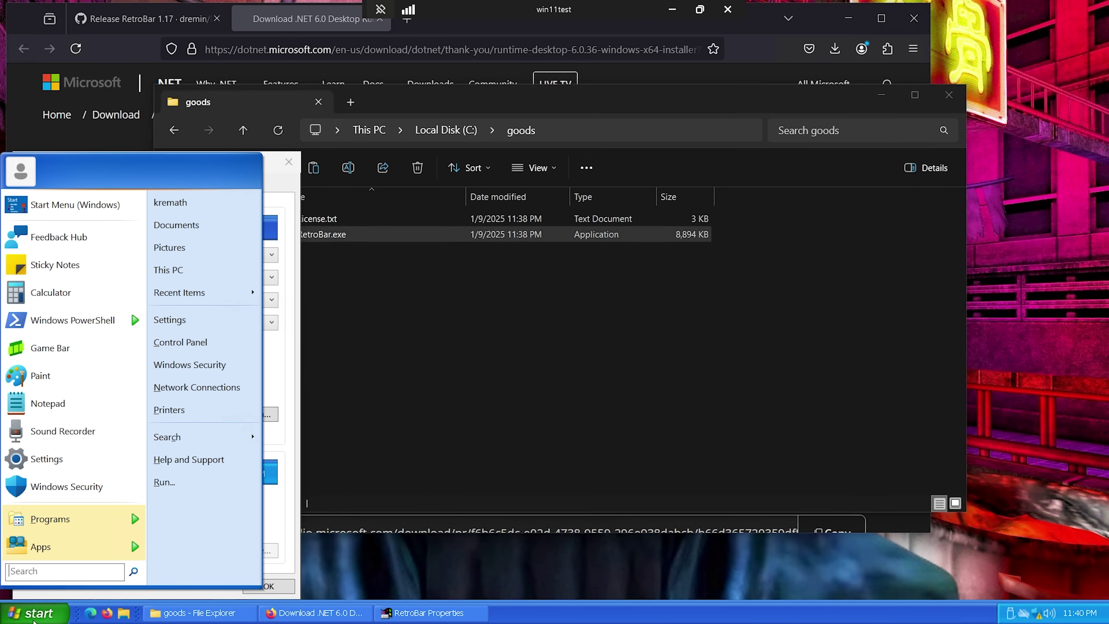
left_click(33, 618)
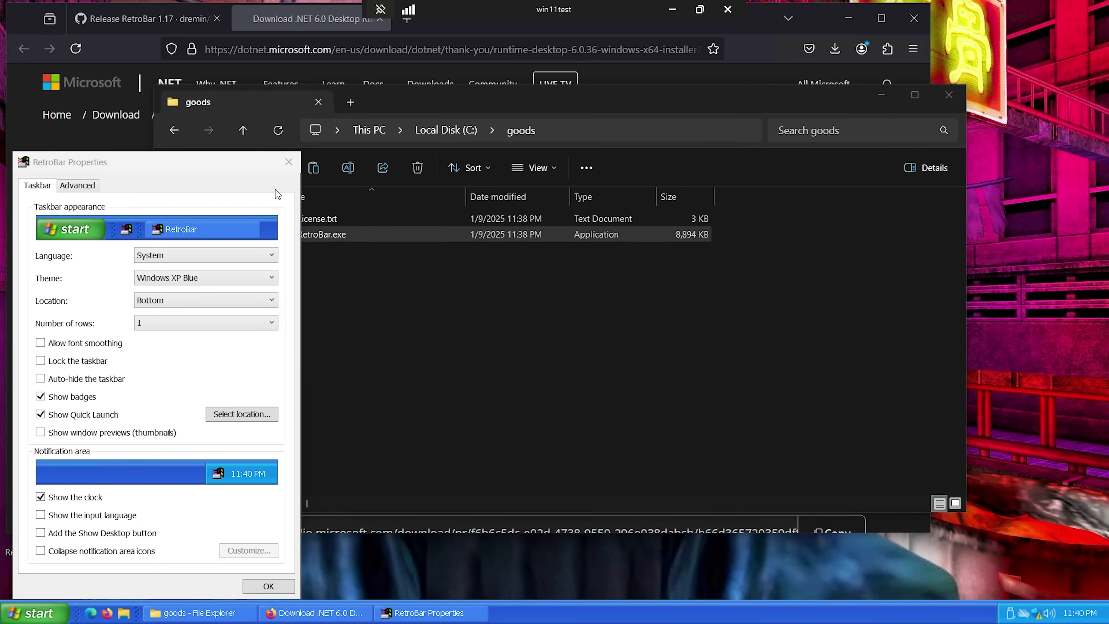
left_click(288, 163)
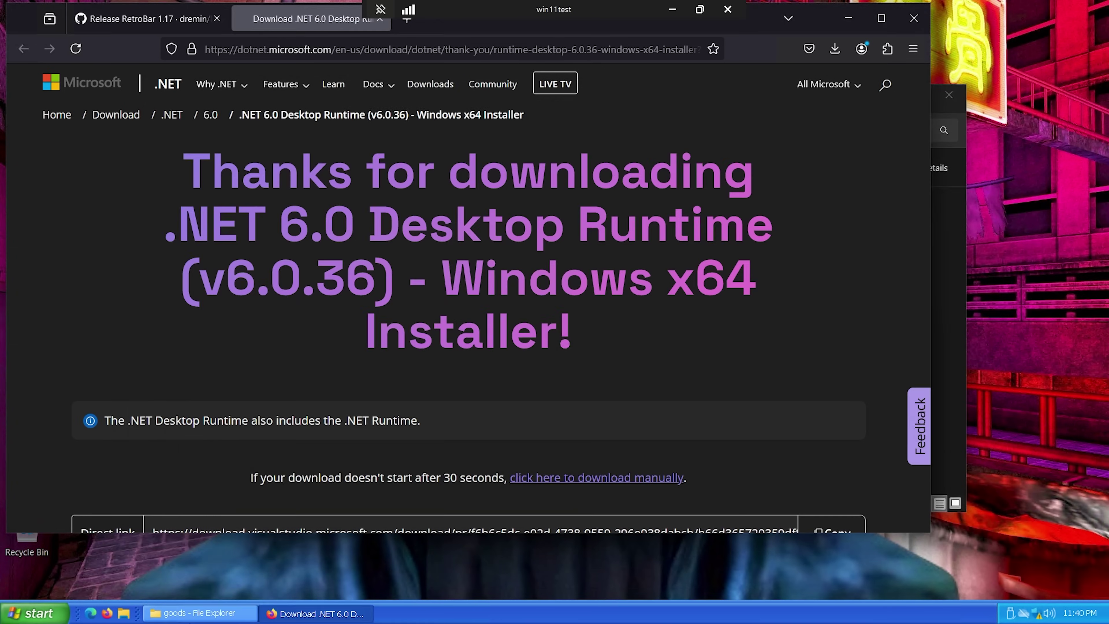
- Lock the RetroBar taskbar and clear the desktop
right_click(416, 614)
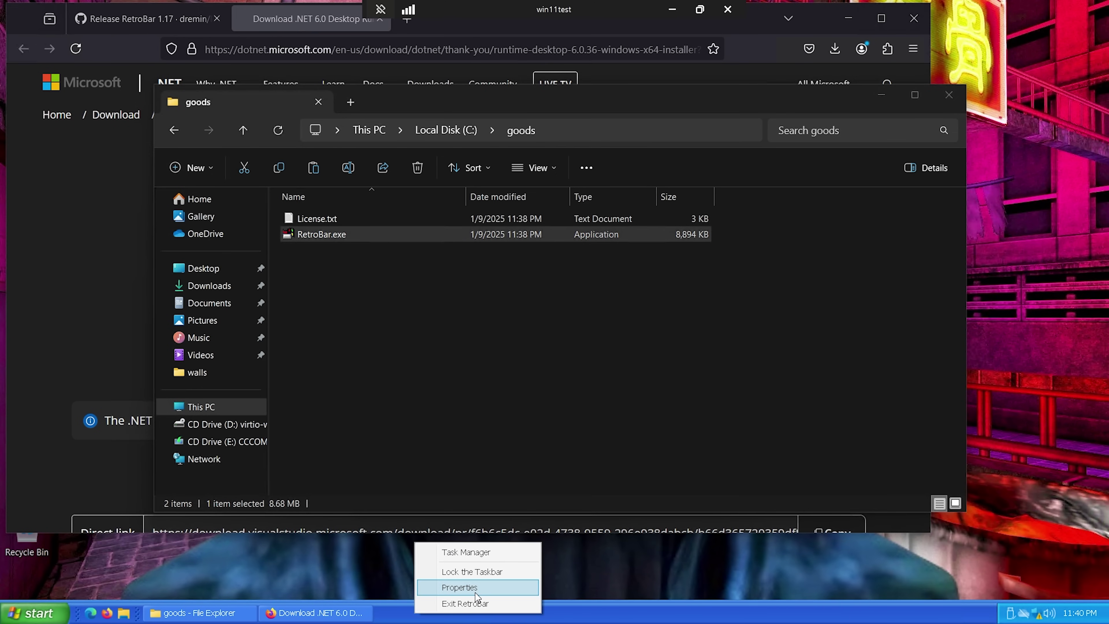
left_click(494, 571)
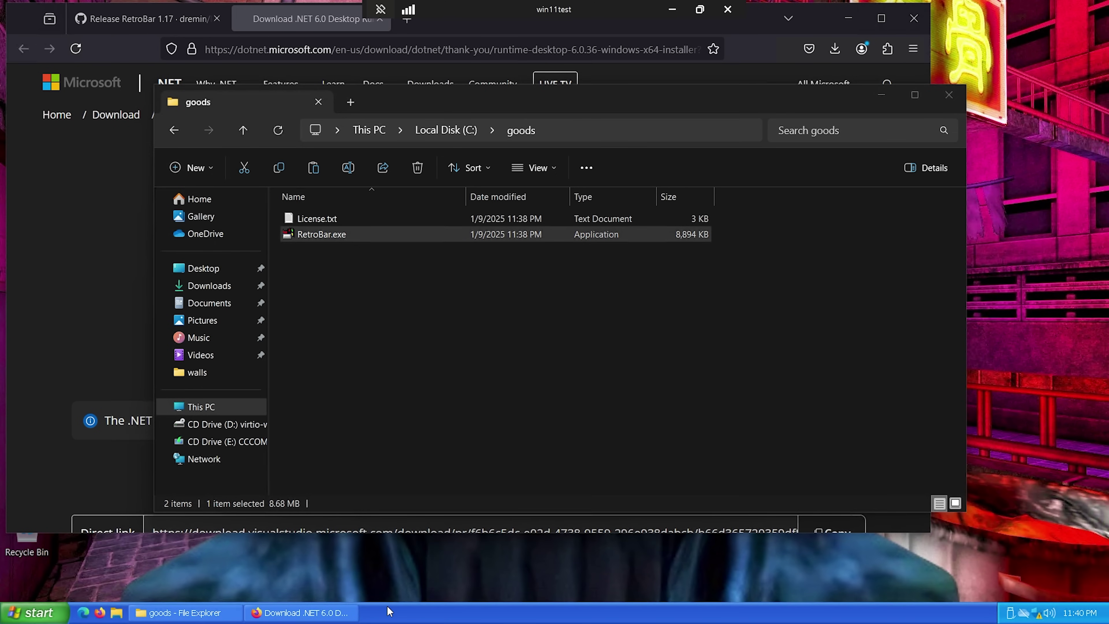
key("super")
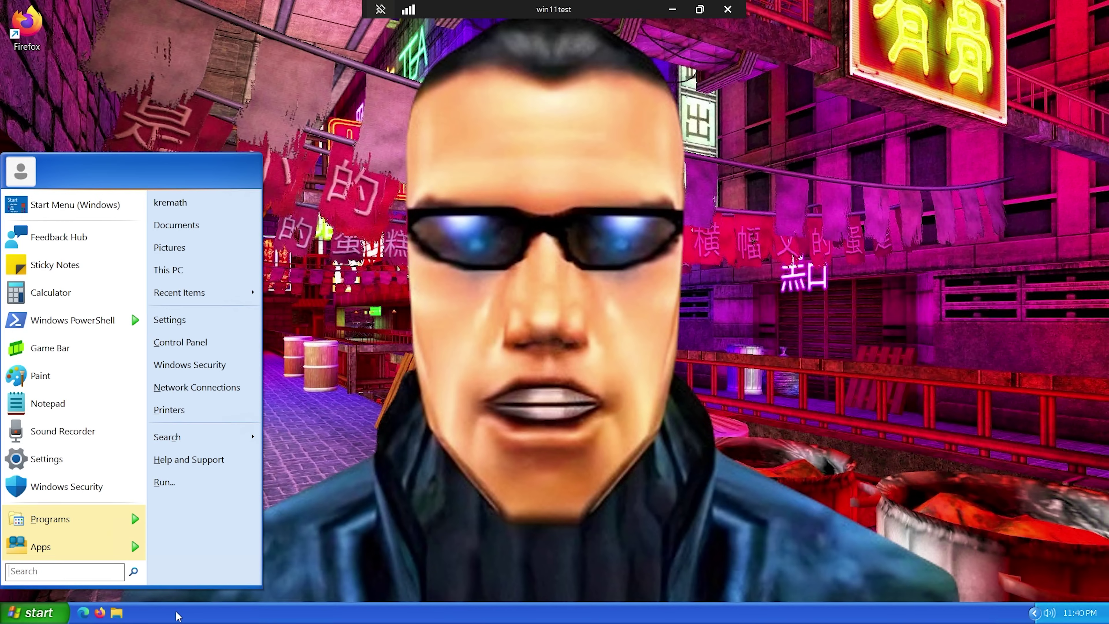
key("super")
key("super")
left_click(12, 620)
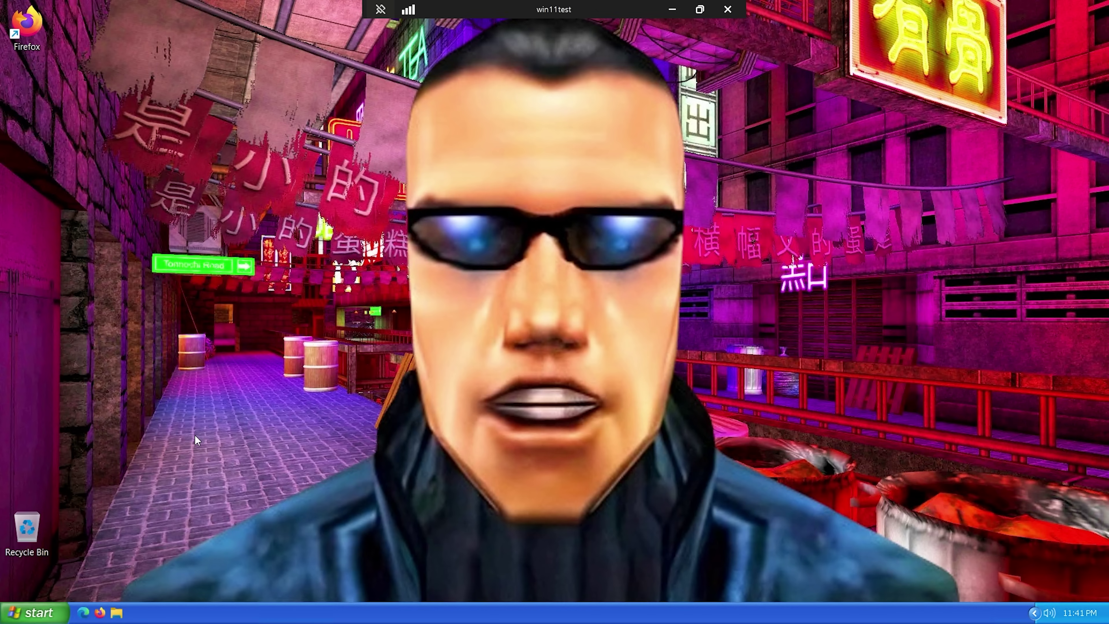
- Search 'notifications' from the Windows 11 Start menu, switch Notifications Off, and leave Do not disturb off
key("super")
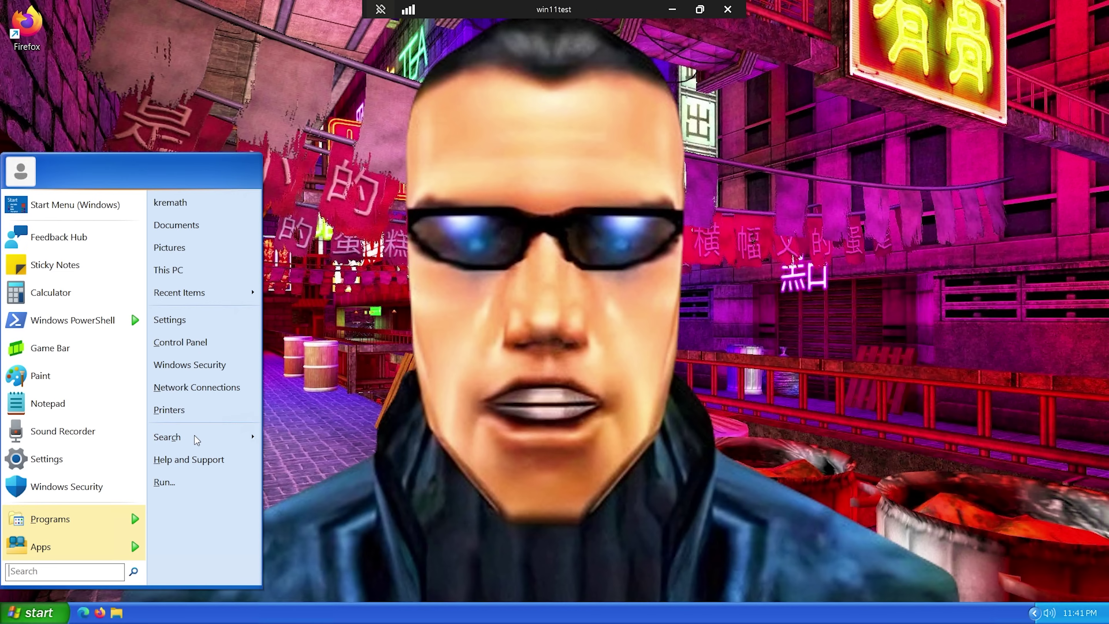
key("shift+super")
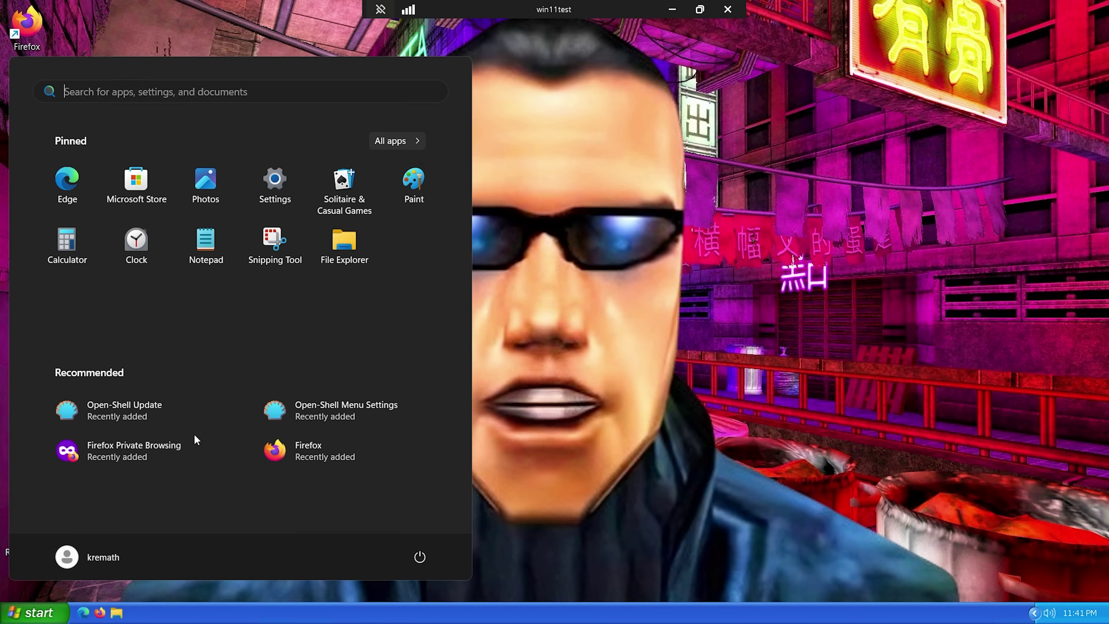
type("notifications")
key("Return")
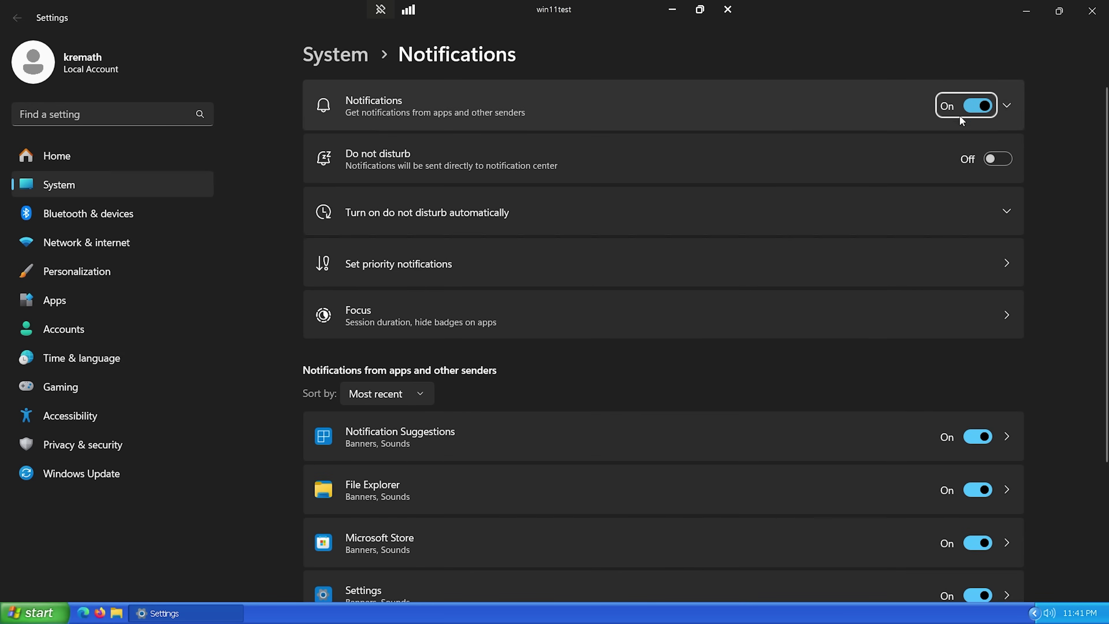
left_click(973, 107)
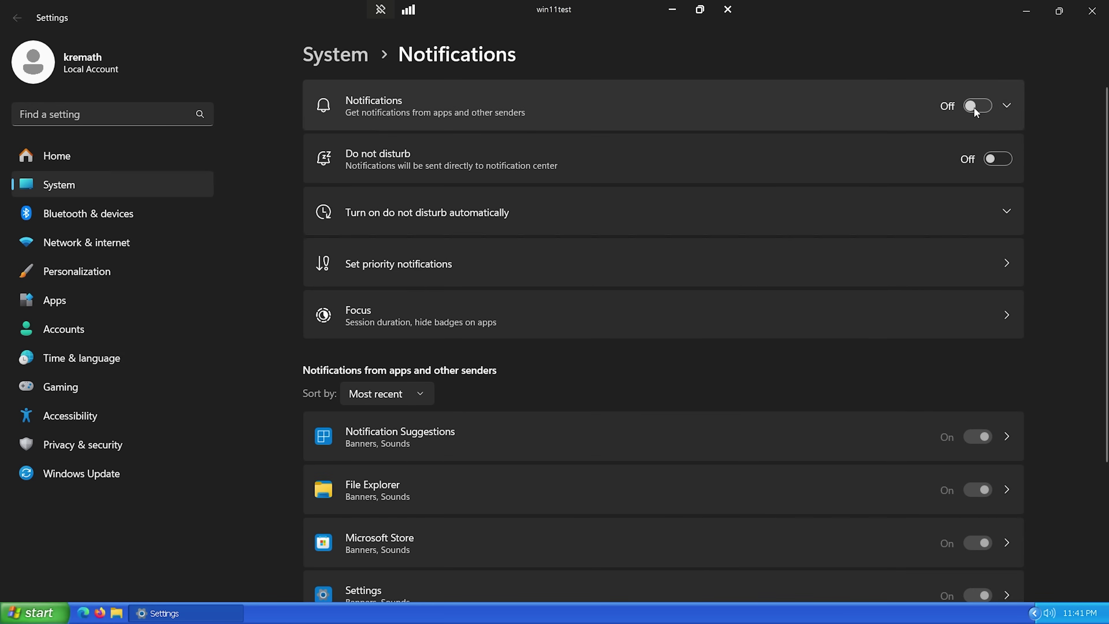
scroll(828, 515, "down", 5)
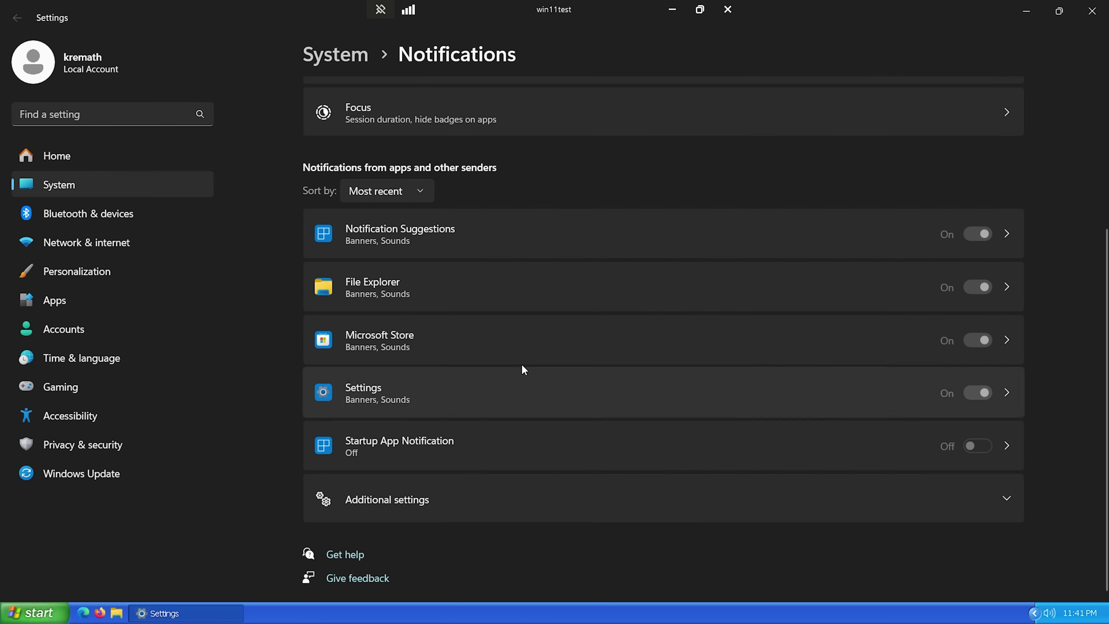
scroll(590, 445, "up", 5)
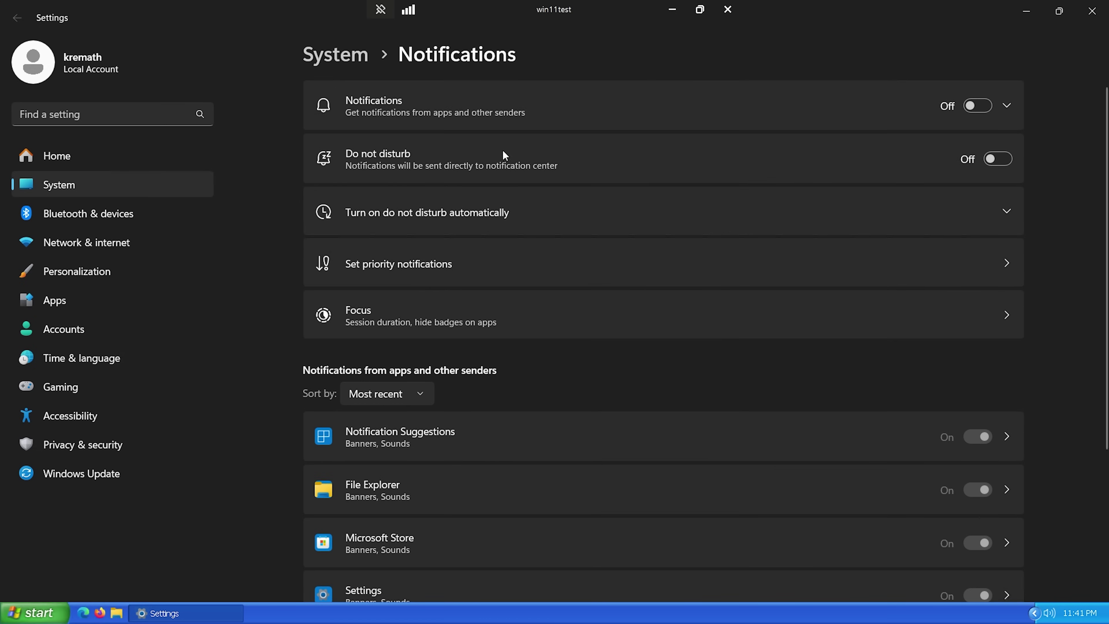
left_click(1004, 160)
left_click(996, 161)
left_click(996, 161)
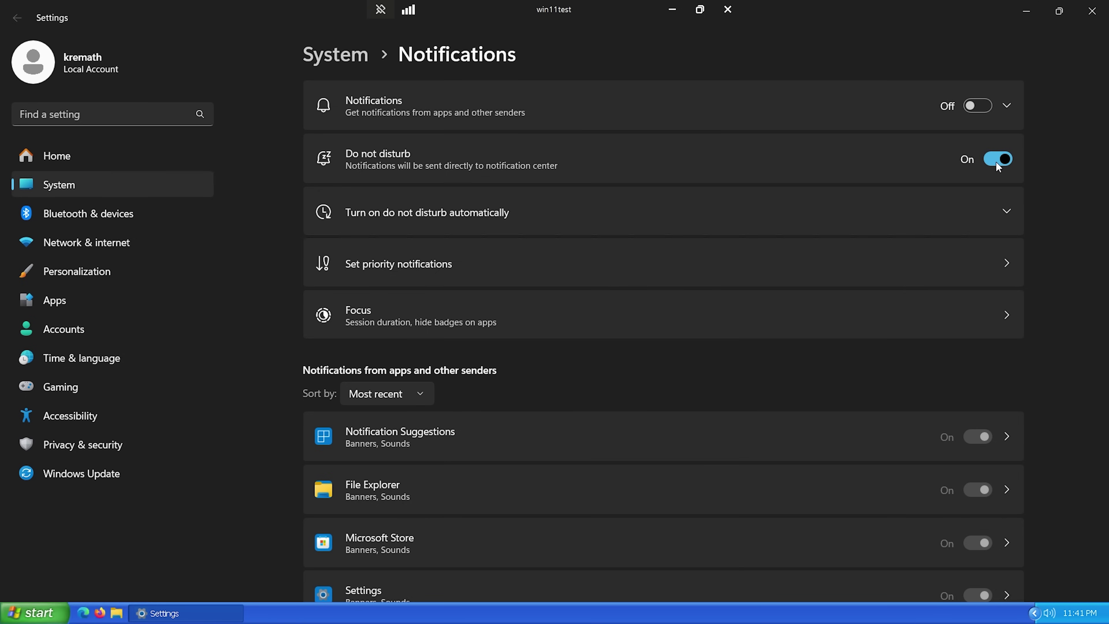
left_click(996, 160)
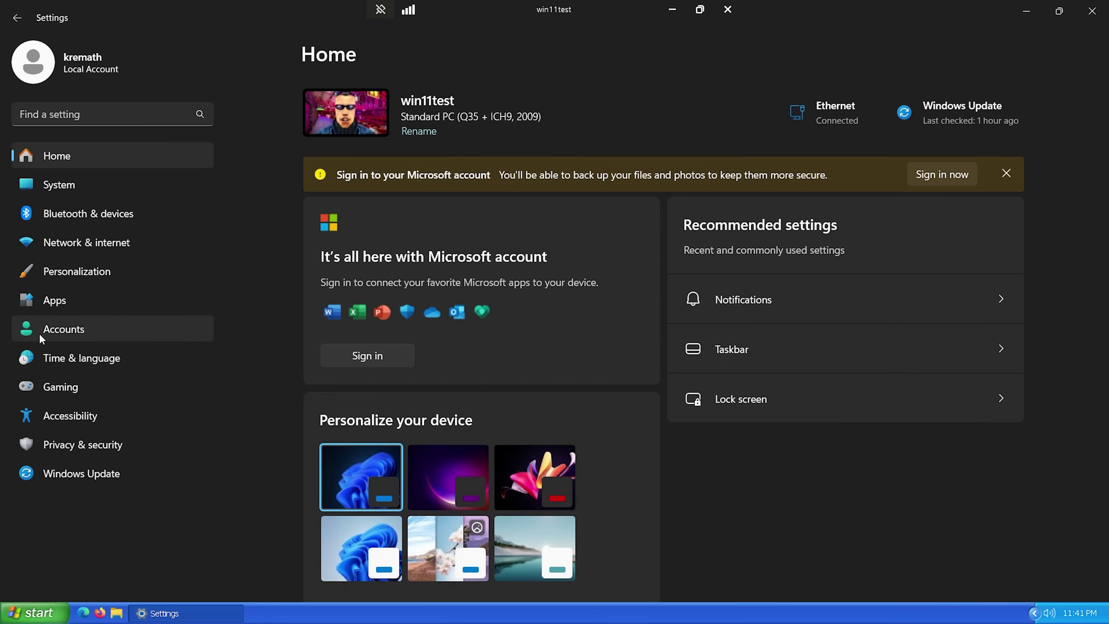
- Under Apps > Startup, switch the Microsoft Edge and Microsoft OneDrive toggles Off
left_click(60, 307)
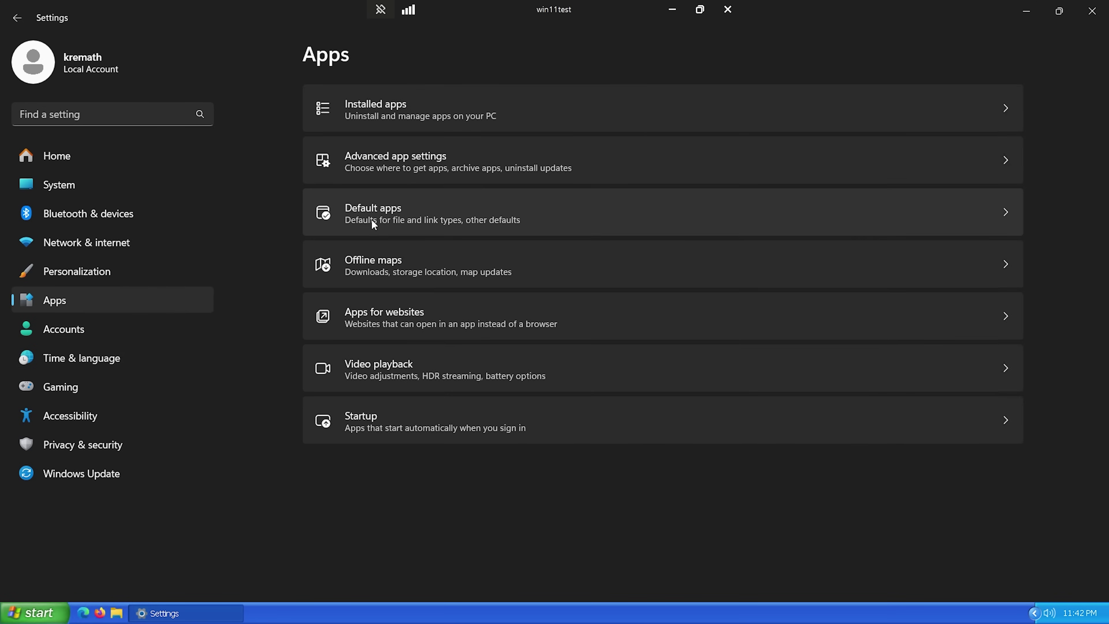
left_click(494, 420)
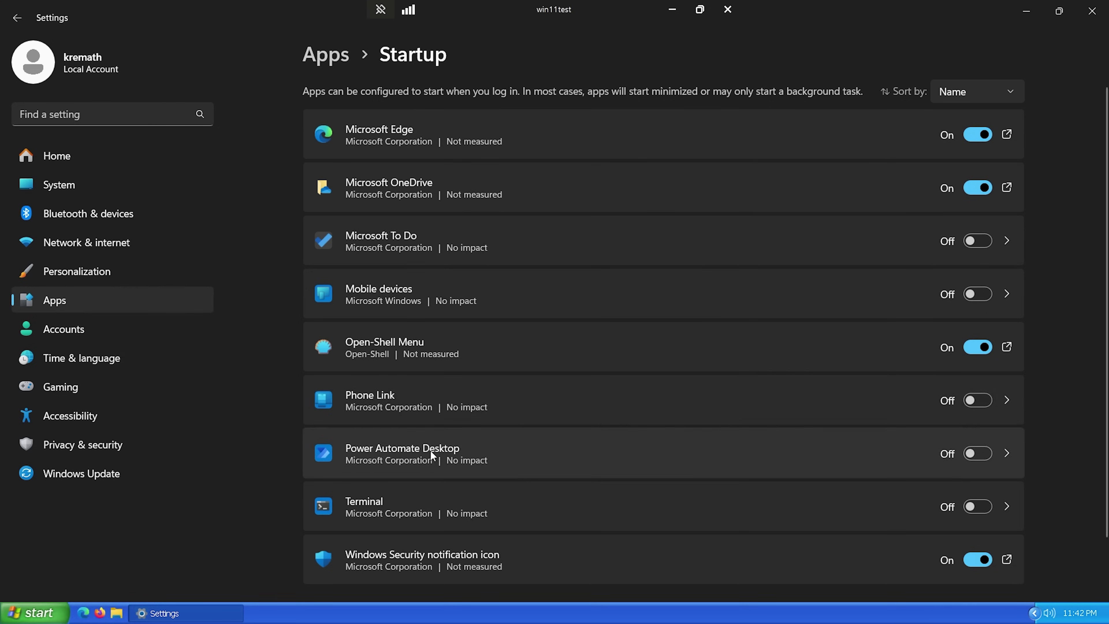
left_click(977, 135)
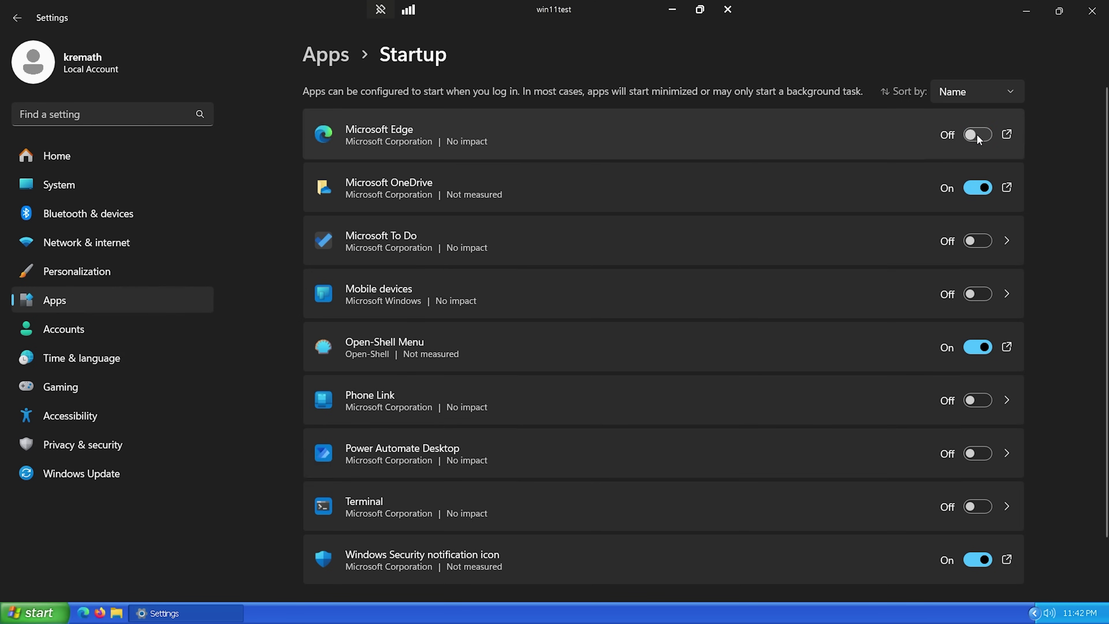
left_click(973, 188)
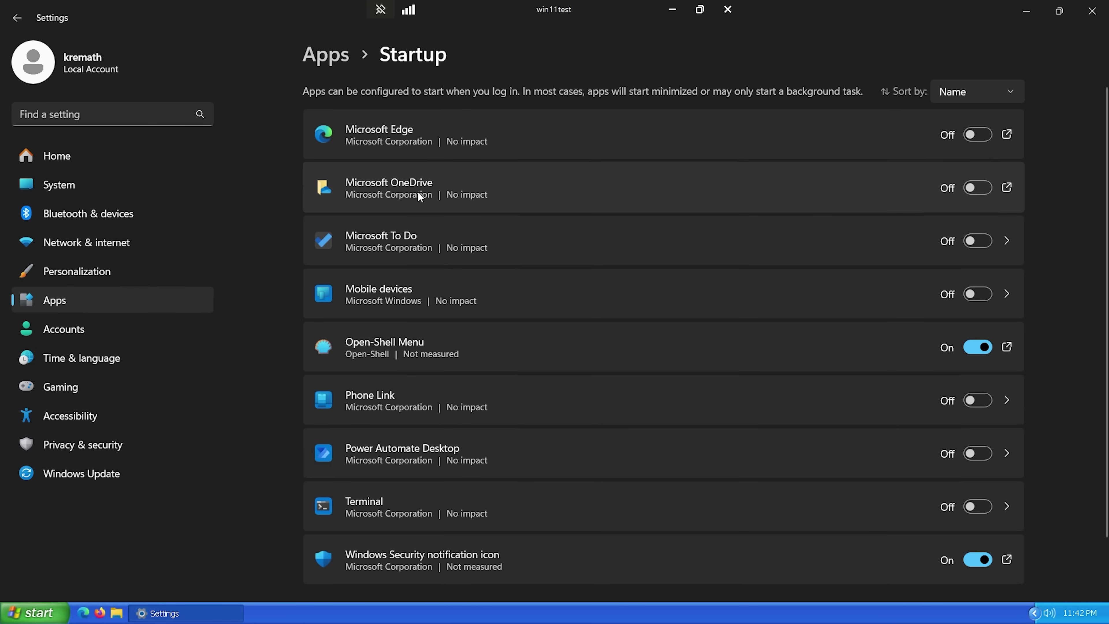
scroll(983, 360, "down", 2)
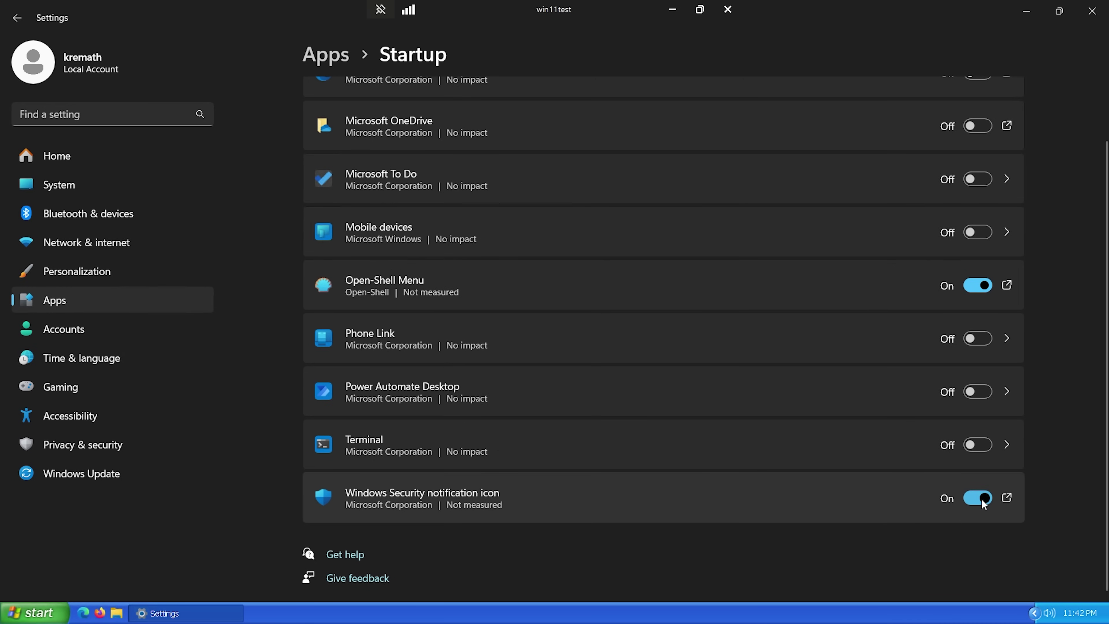
scroll(512, 330, "up", 2)
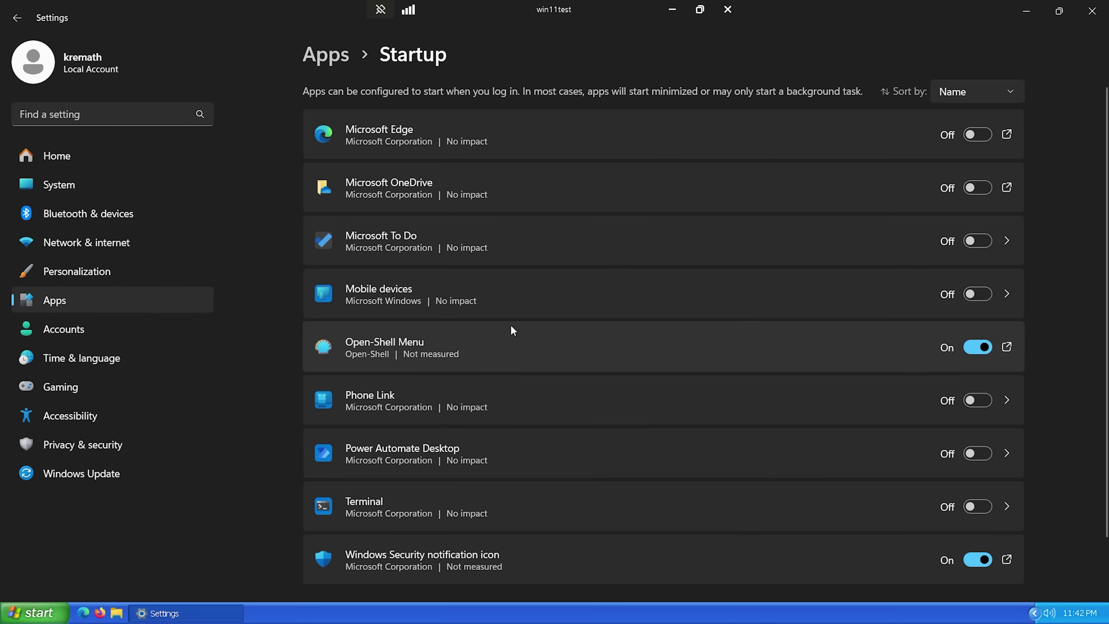
key("ctrl+shift+Escape")
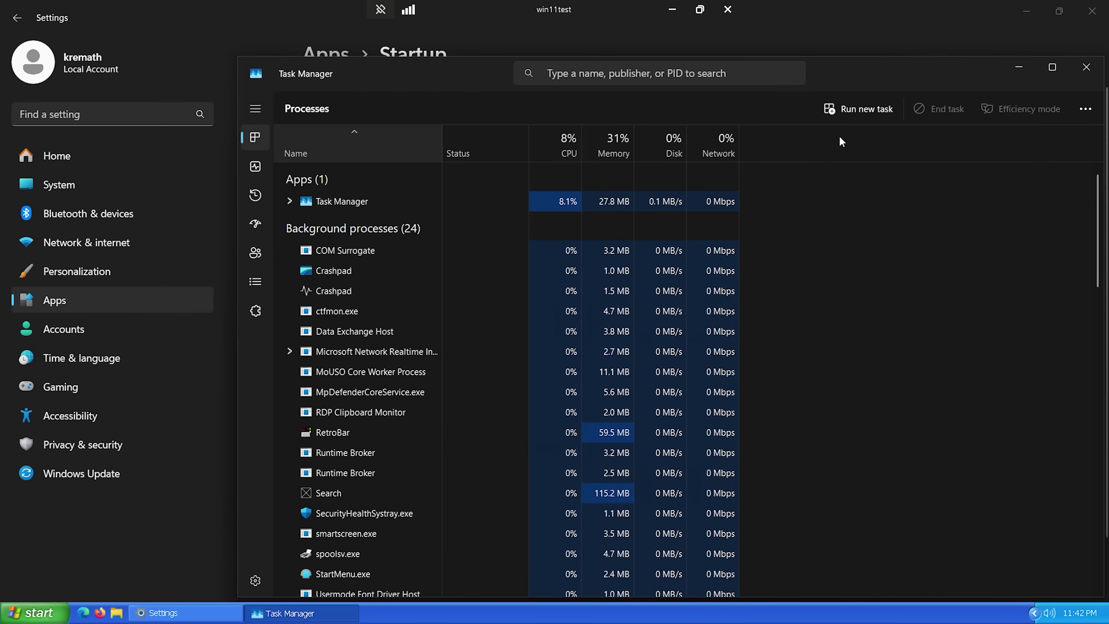
- Show Task Manager's Startup apps page to confirm msedge.exe and OneDrive.exe are disabled
left_click_drag(883, 92, 741, 64)
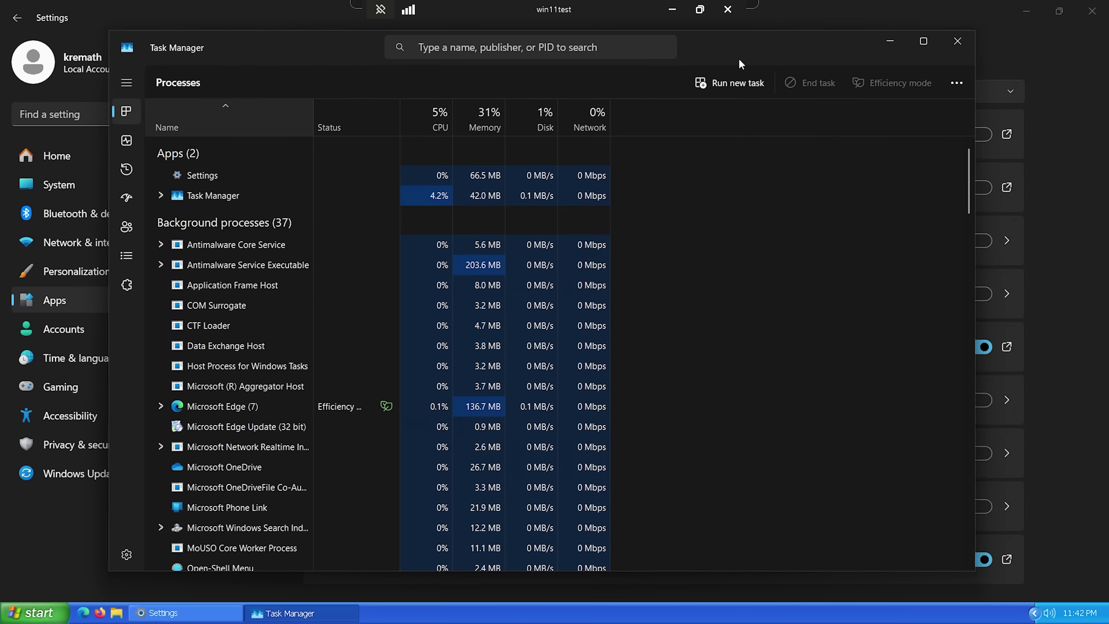
left_click(127, 84)
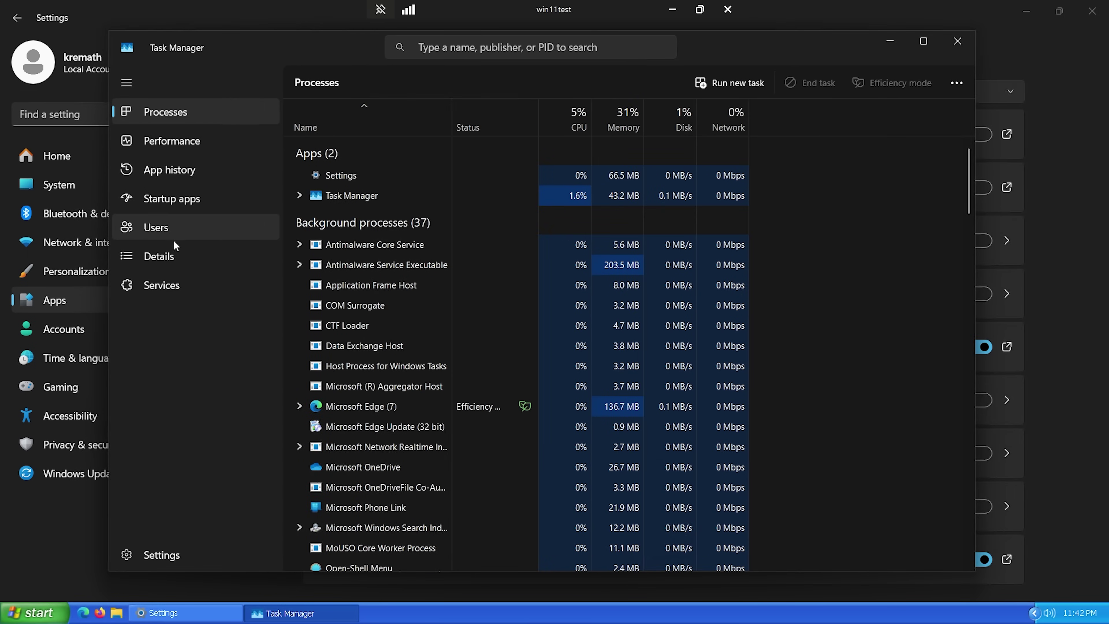
left_click(175, 202)
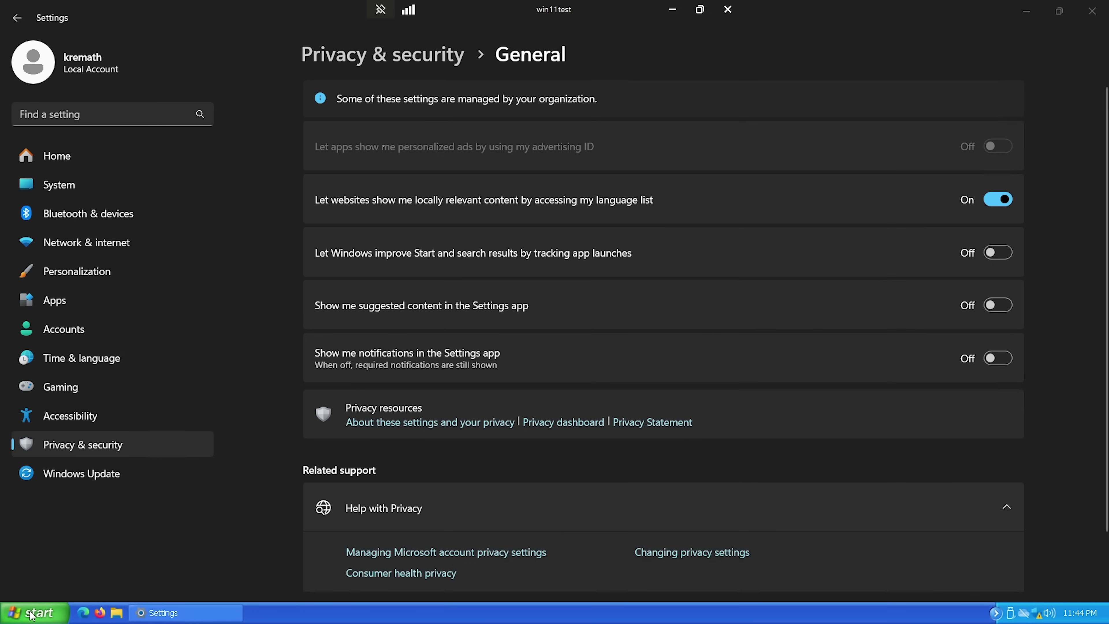
- Reach Performance Options through Start's right-click System page and Advanced system settings
right_click(32, 614)
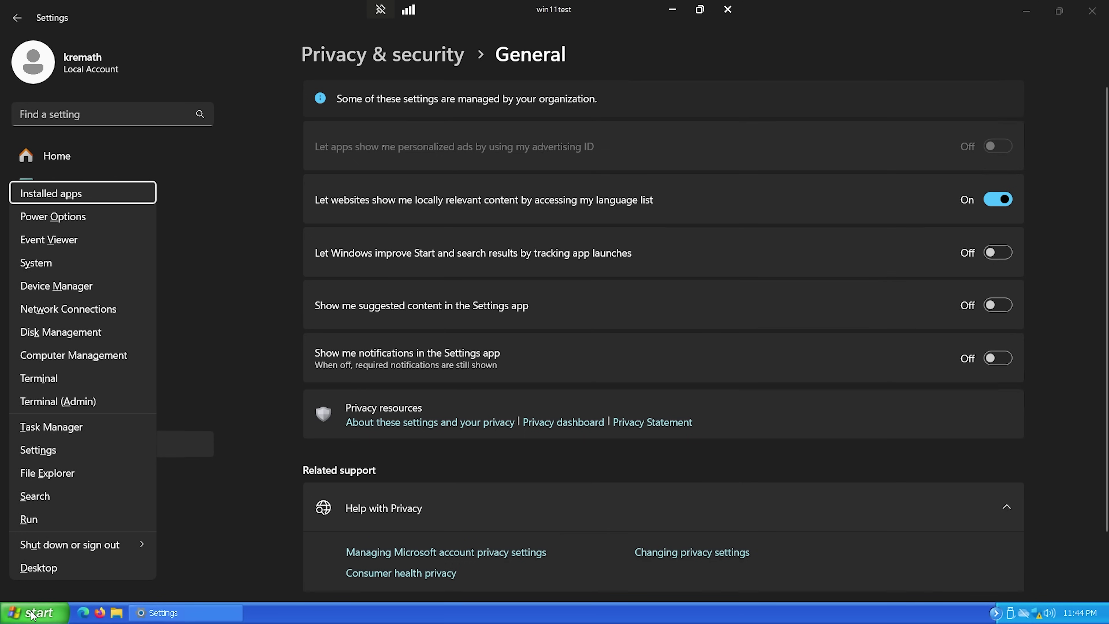
left_click(64, 258)
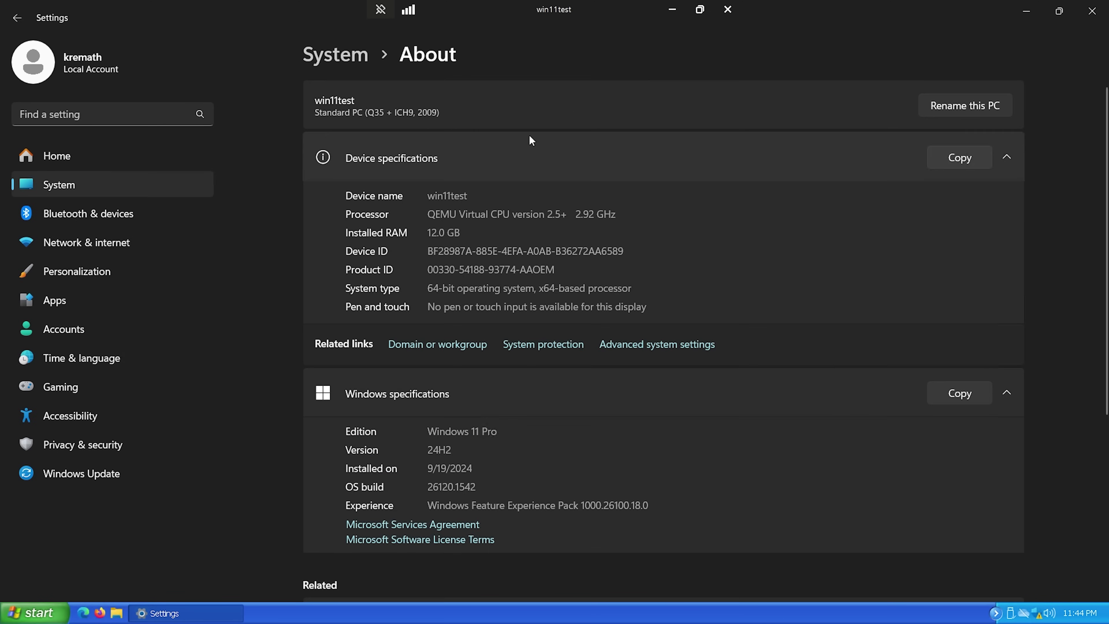
left_click(617, 345)
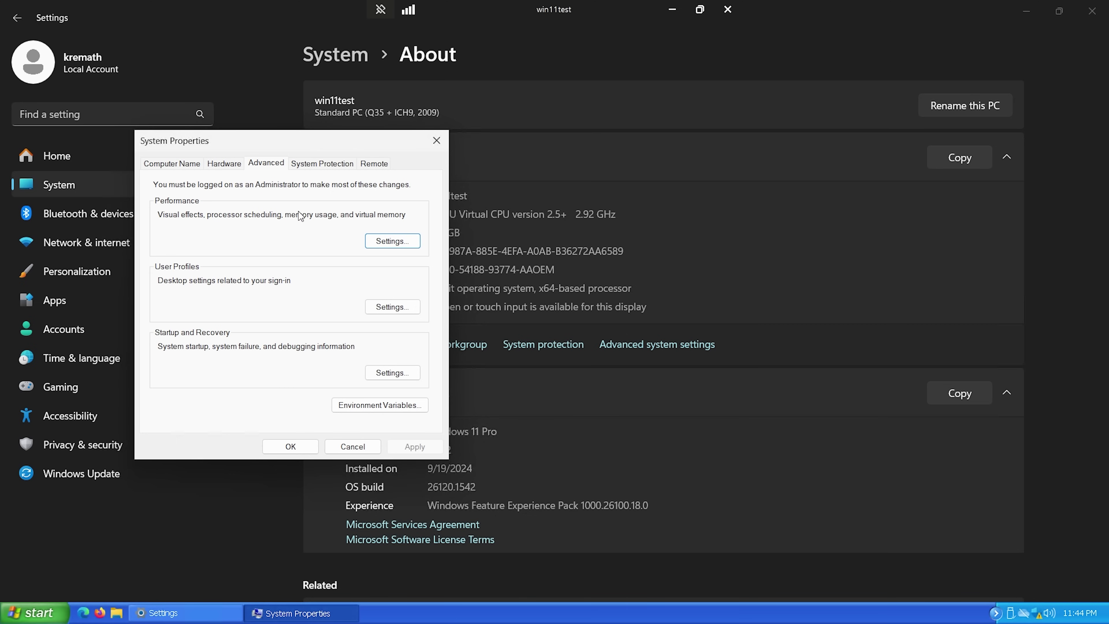
left_click(385, 243)
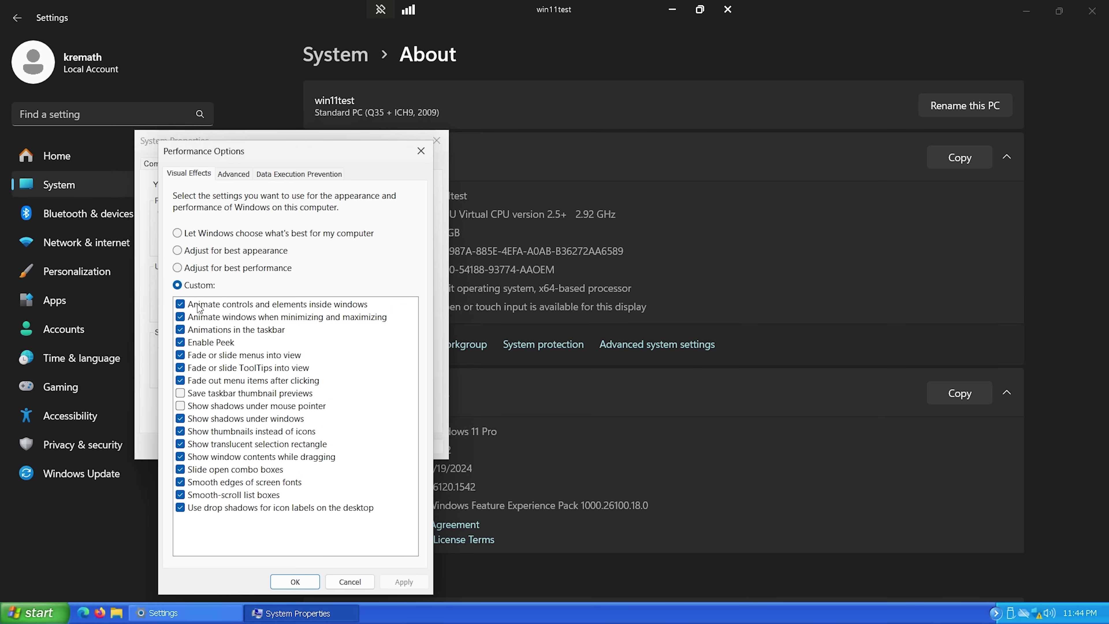
- Untick taskbar animations, fading menus and fading ToolTips, then preview the minimize/maximize animation
left_click(202, 329)
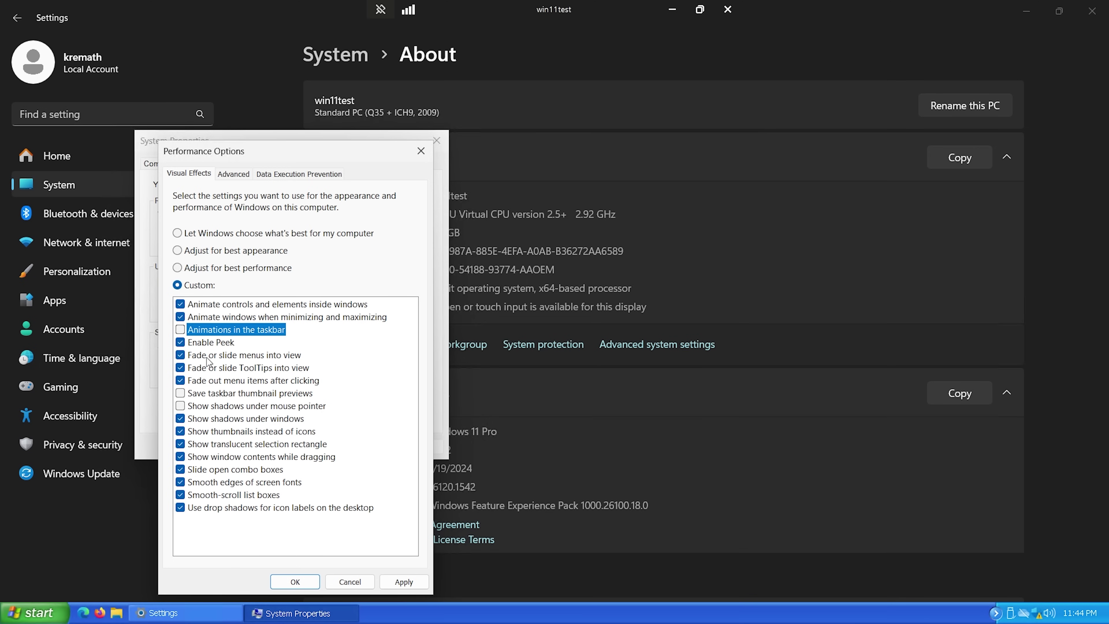
left_click(207, 357)
left_click(206, 370)
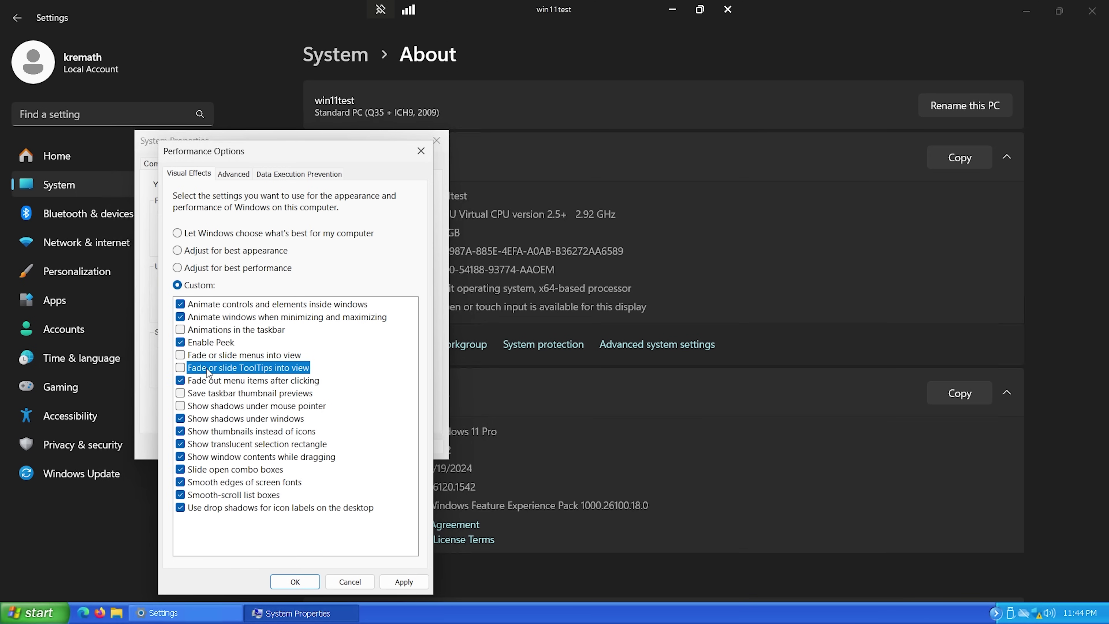
left_click(224, 321)
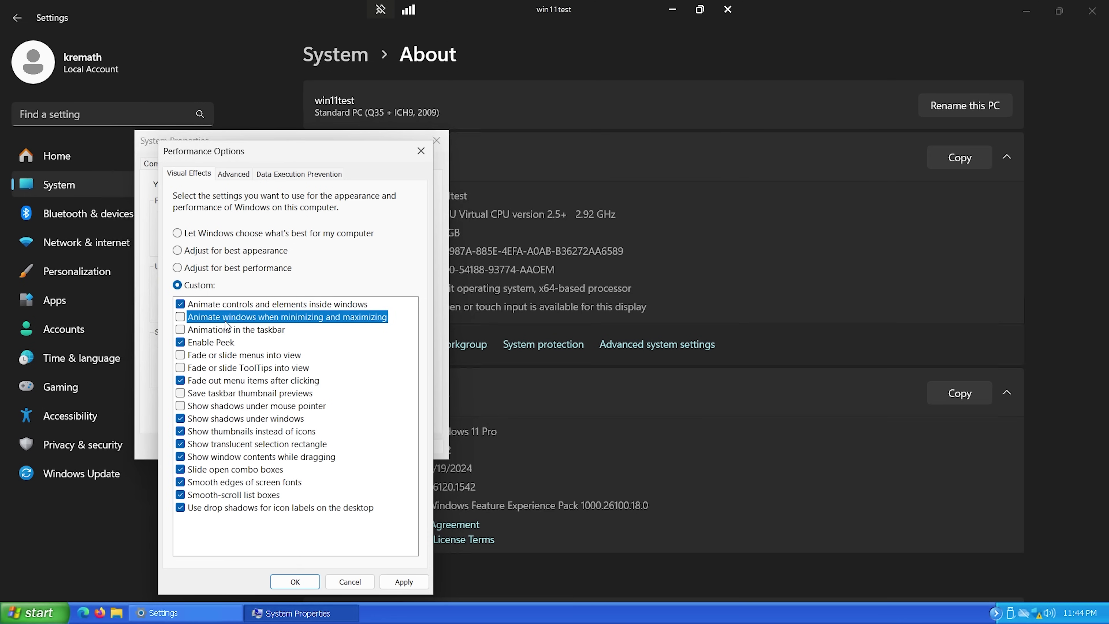
left_click(1021, 13)
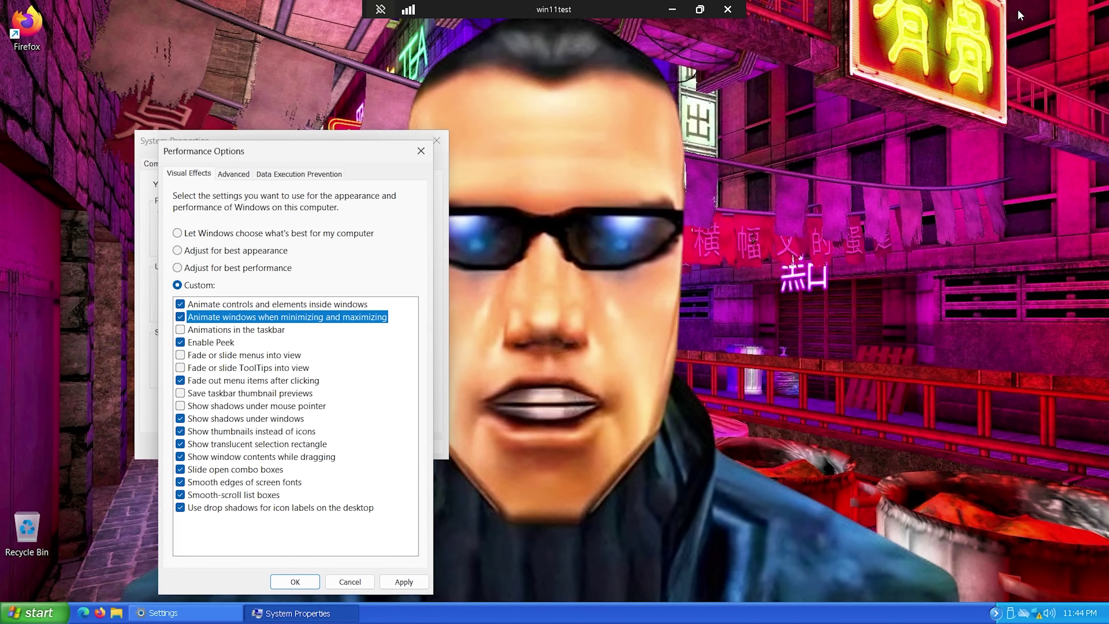
left_click(224, 620)
left_click(223, 620)
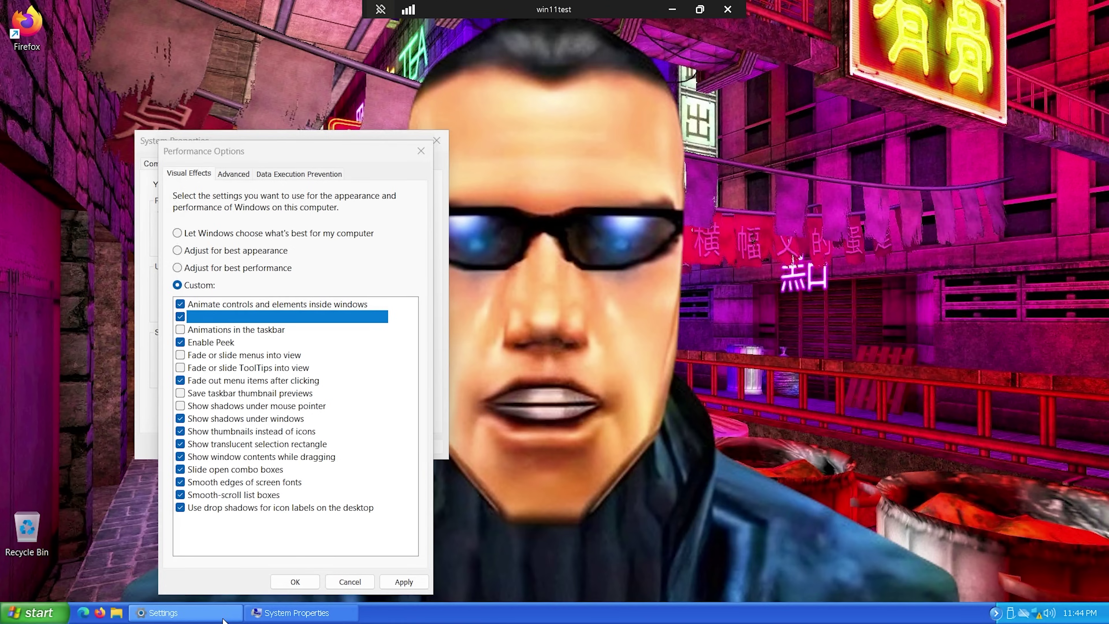
left_click(223, 619)
left_click(224, 620)
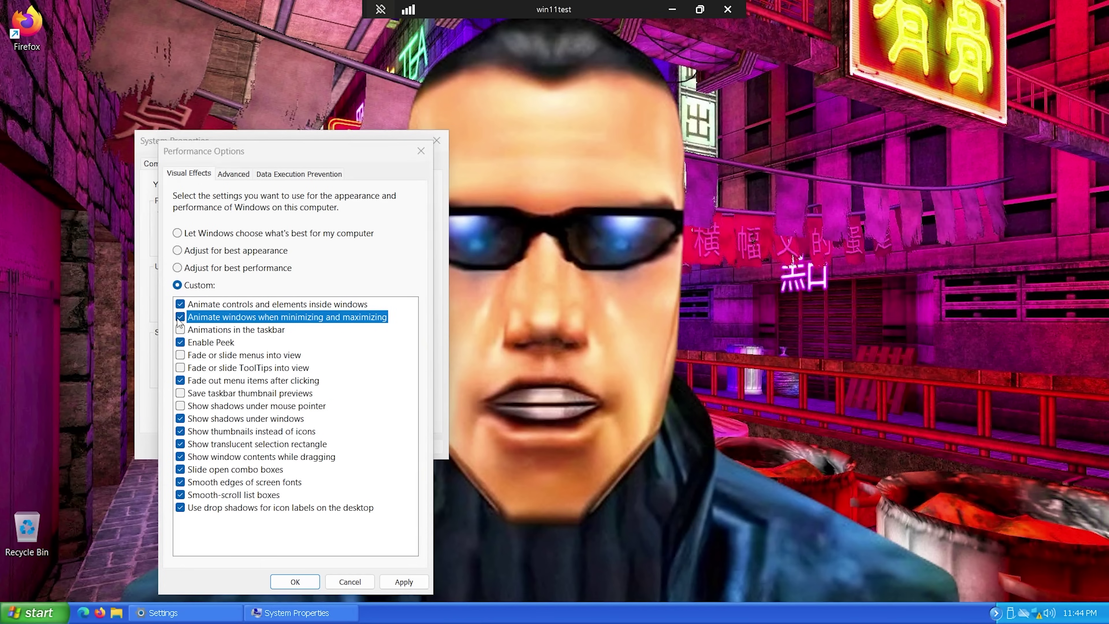
left_click(192, 616)
left_click(192, 616)
left_click(192, 616)
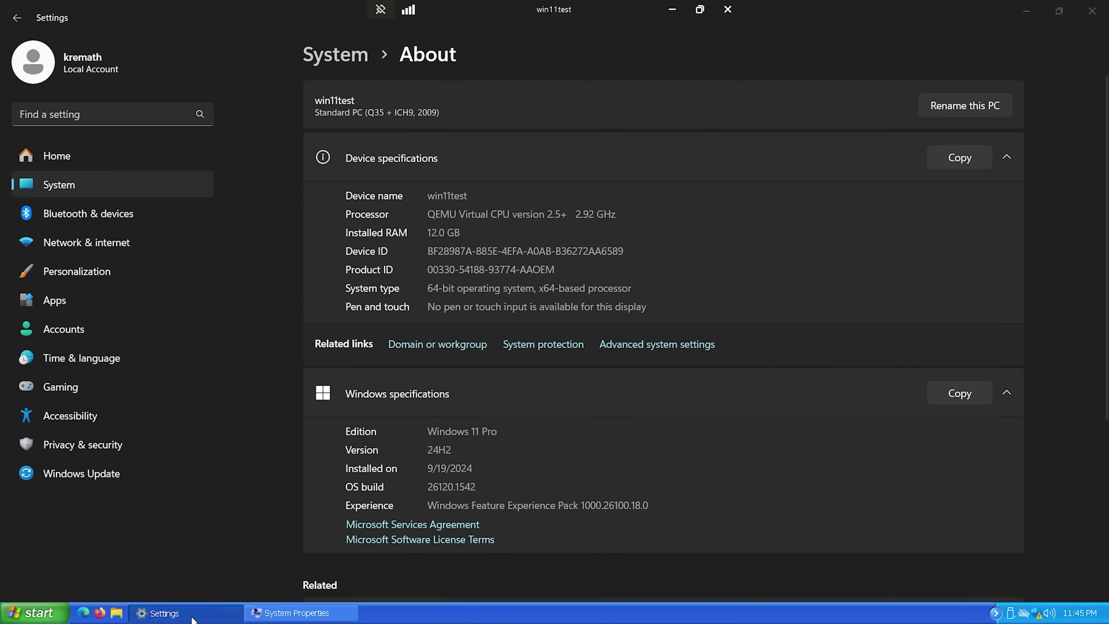
left_click(192, 616)
left_click(192, 616)
left_click(186, 614)
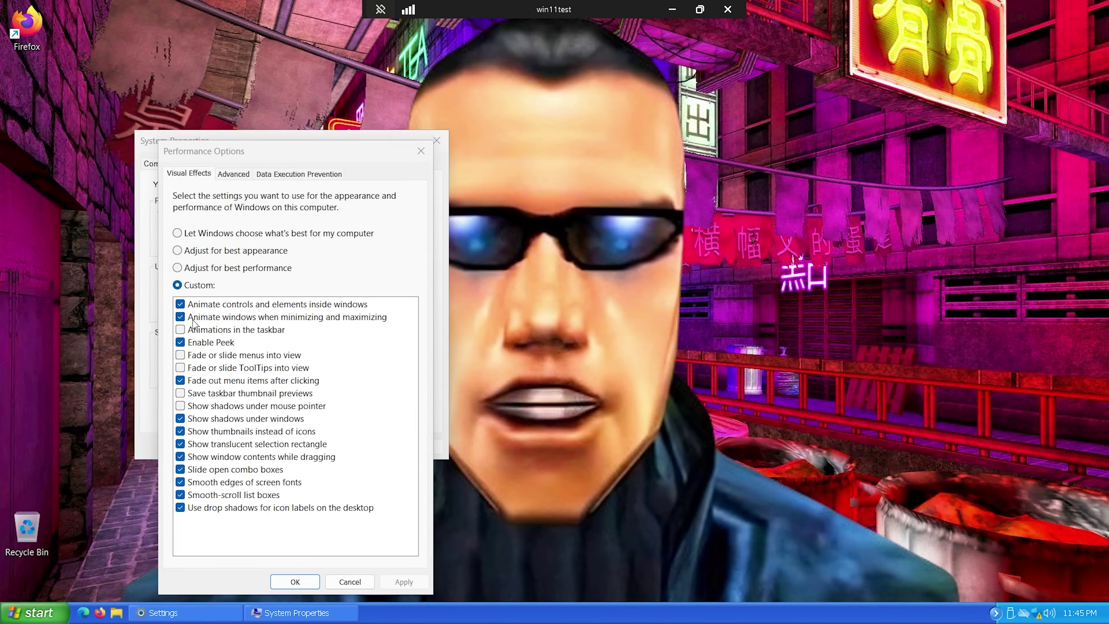
- Turn off the minimize/maximize window animation, apply it, and test it on Settings
left_click(184, 318)
left_click(404, 582)
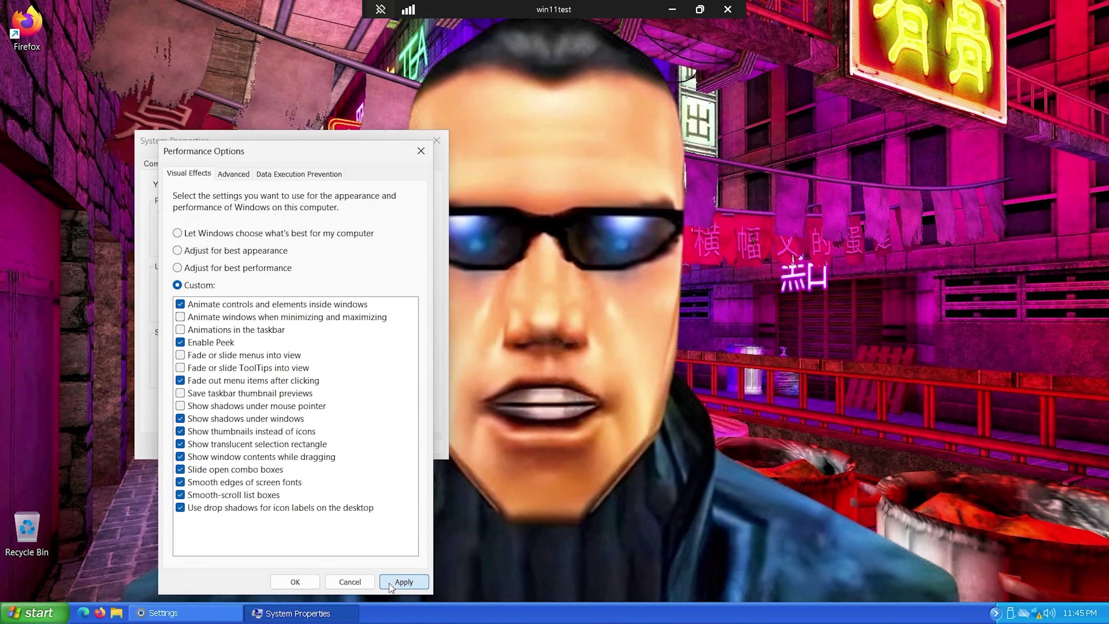
left_click(192, 614)
left_click(192, 614)
left_click(192, 615)
left_click(192, 614)
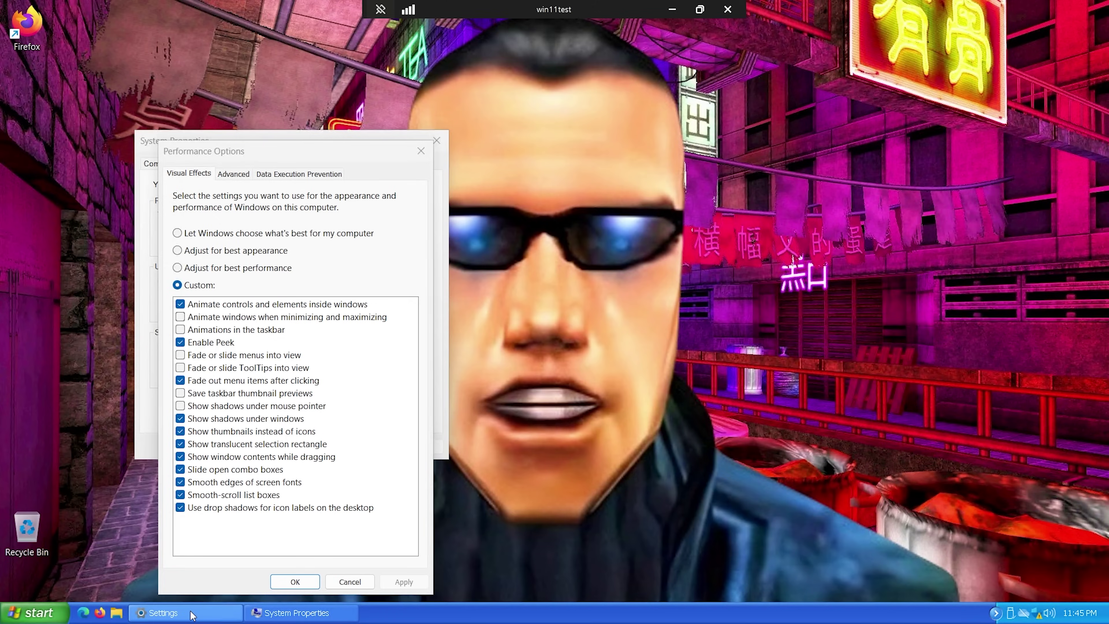
left_click(192, 615)
left_click(192, 614)
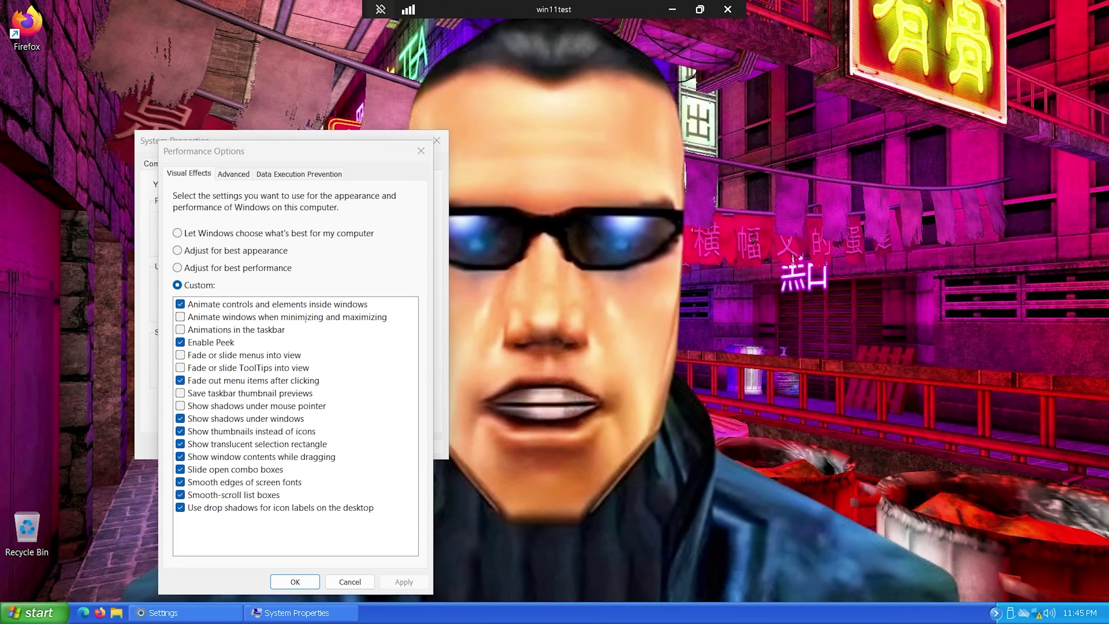
- Untick Smooth-scroll list boxes and Smooth edges of screen fonts, and apply the changes
left_click(209, 495)
left_click(199, 484)
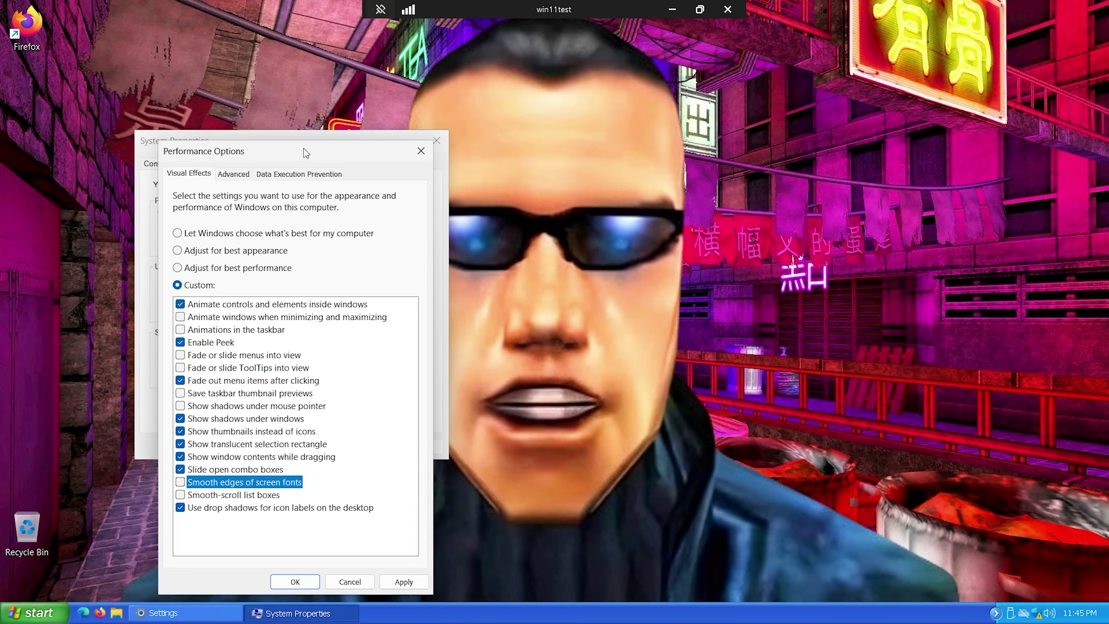
left_click_drag(306, 153, 329, 100)
left_click(443, 529)
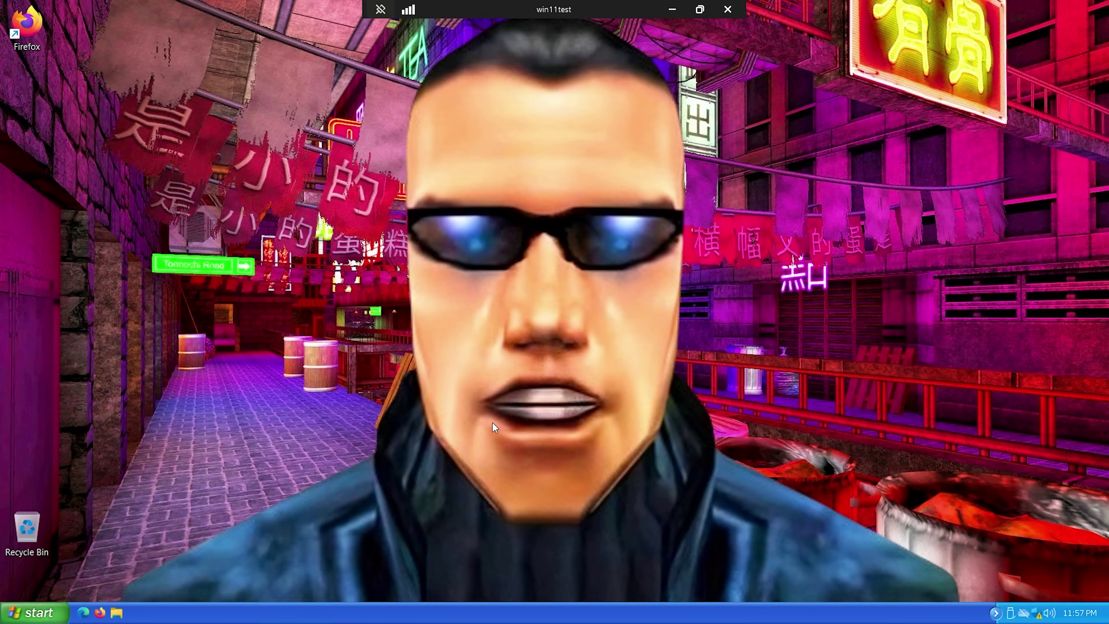
- Open File Explorer on This PC, select OneDrive in the navigation pane, and show the Windows 11 Start menu
key("super+e")
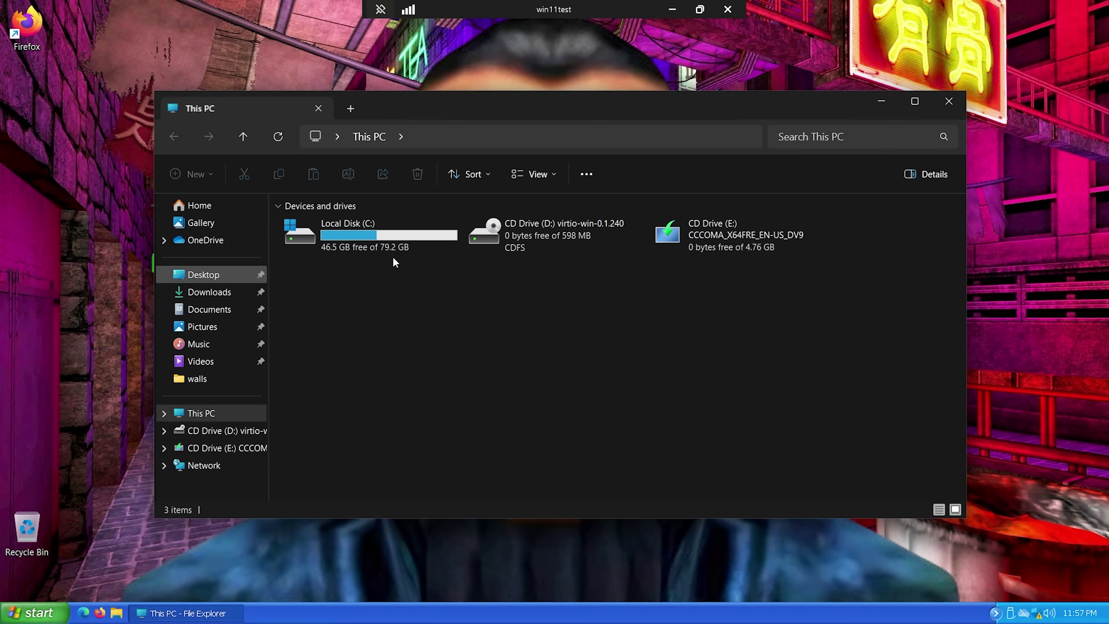
left_click(163, 239)
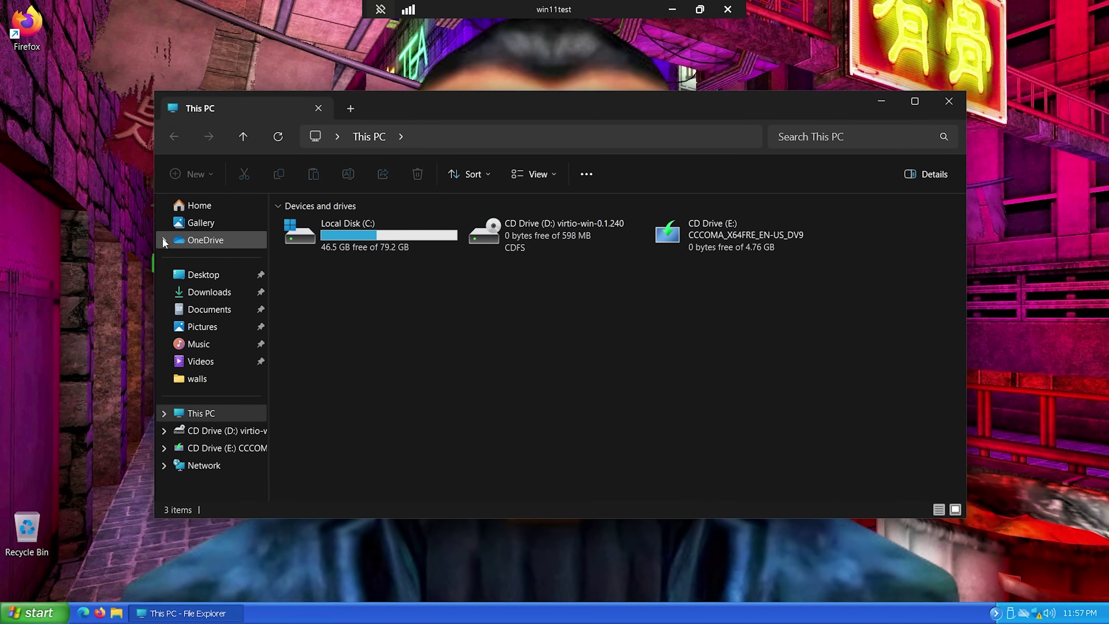
left_click(995, 613)
left_click(1036, 613)
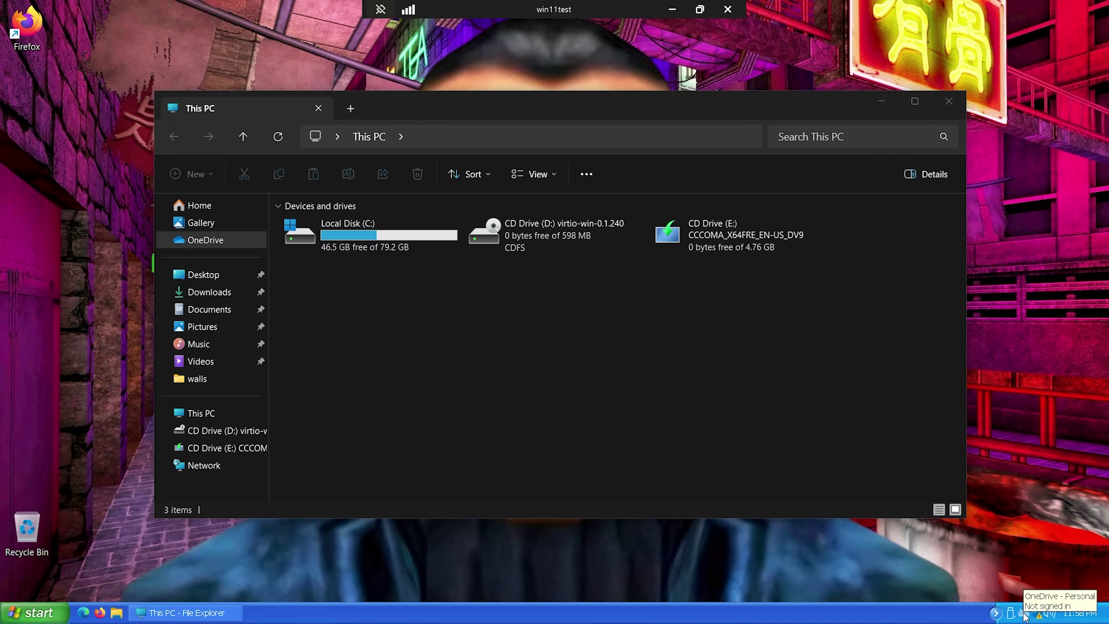
left_click(39, 614)
left_click(40, 614)
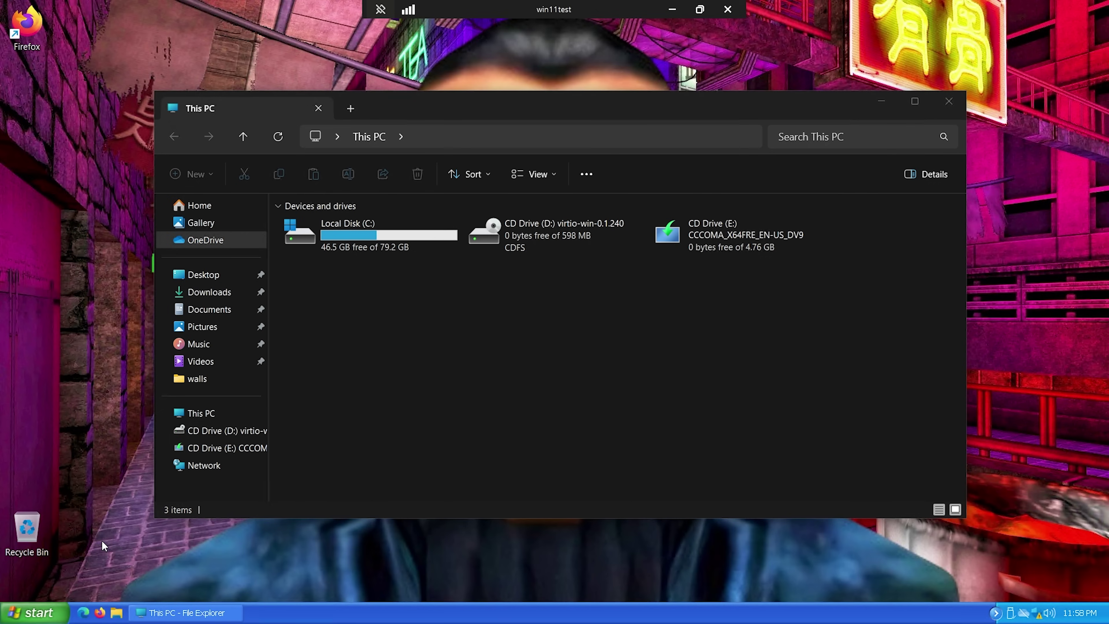
key("shift+super")
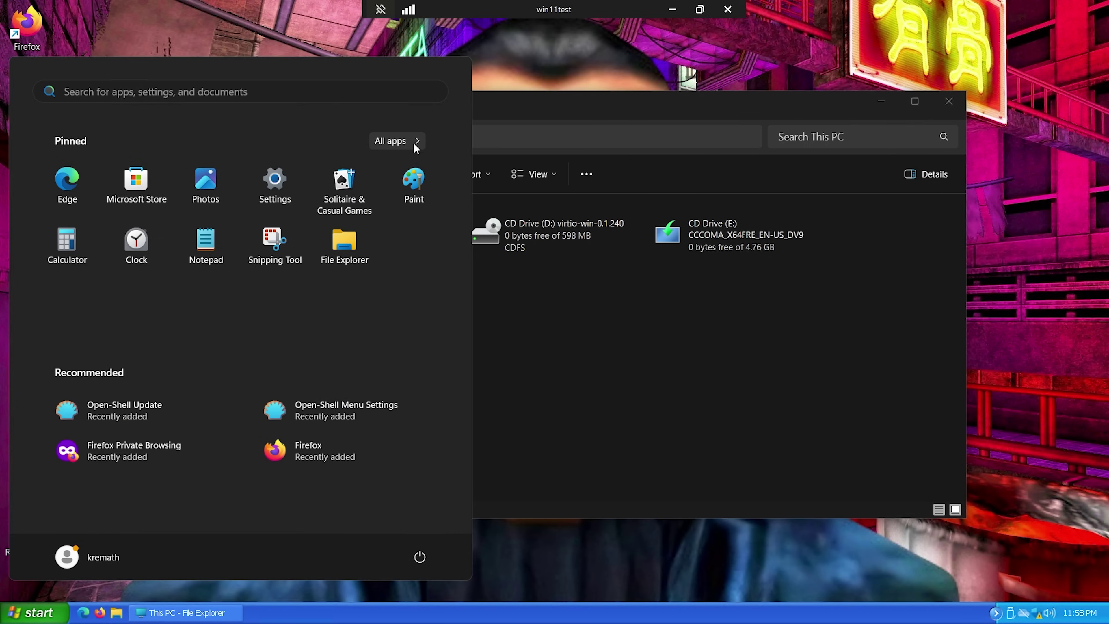
- Uninstall Microsoft OneDrive from the Start menu's All apps list
left_click(417, 143)
scroll(186, 422, "down", 4)
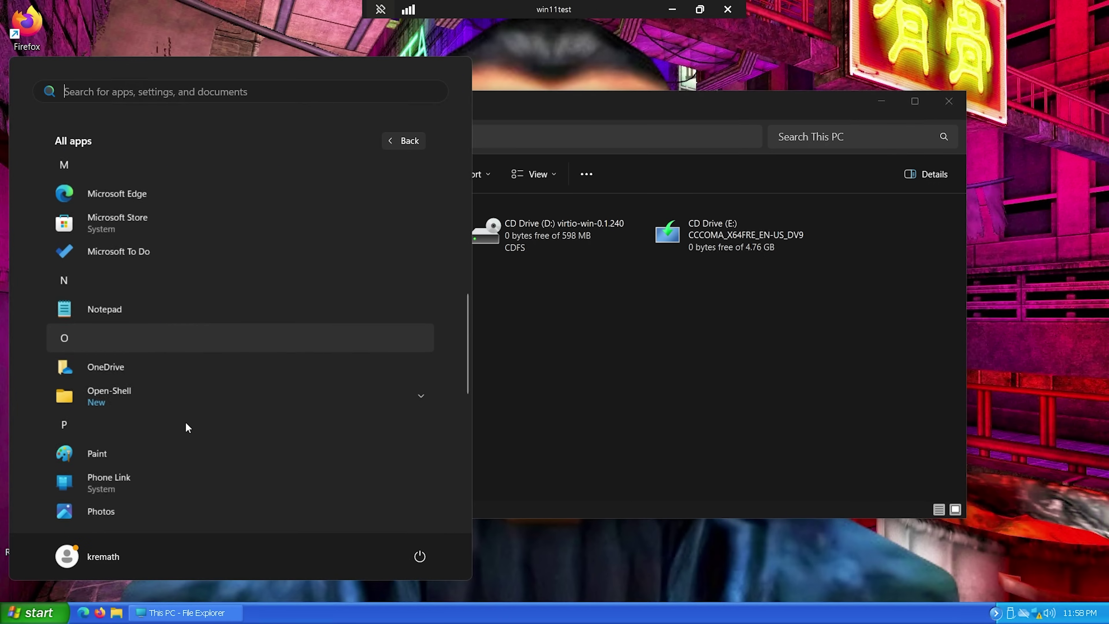
right_click(108, 272)
left_click(165, 327)
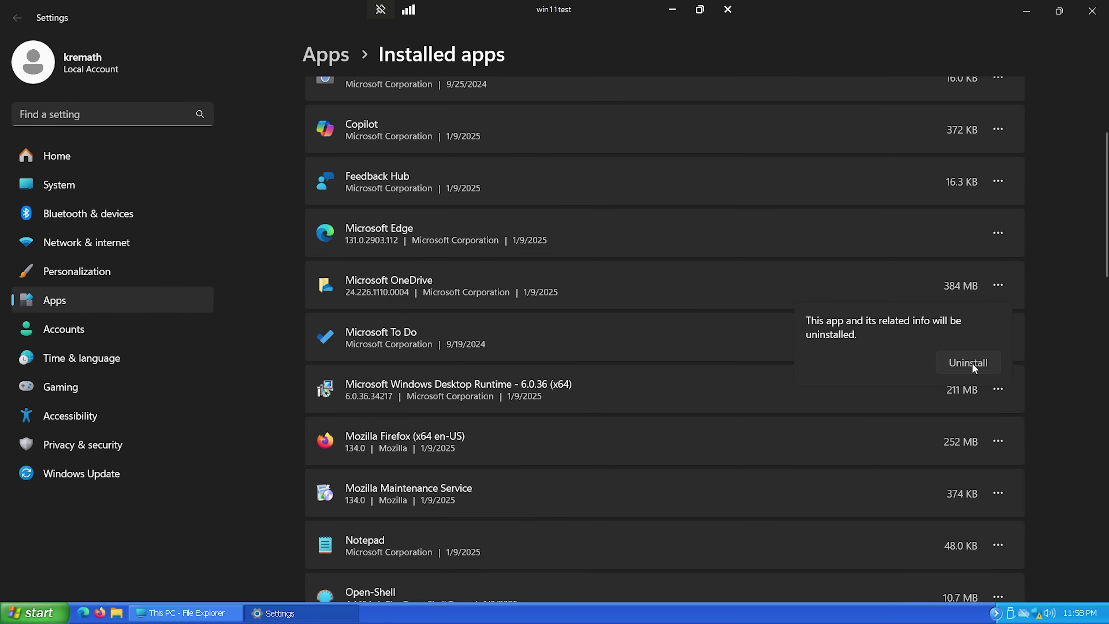
left_click(973, 364)
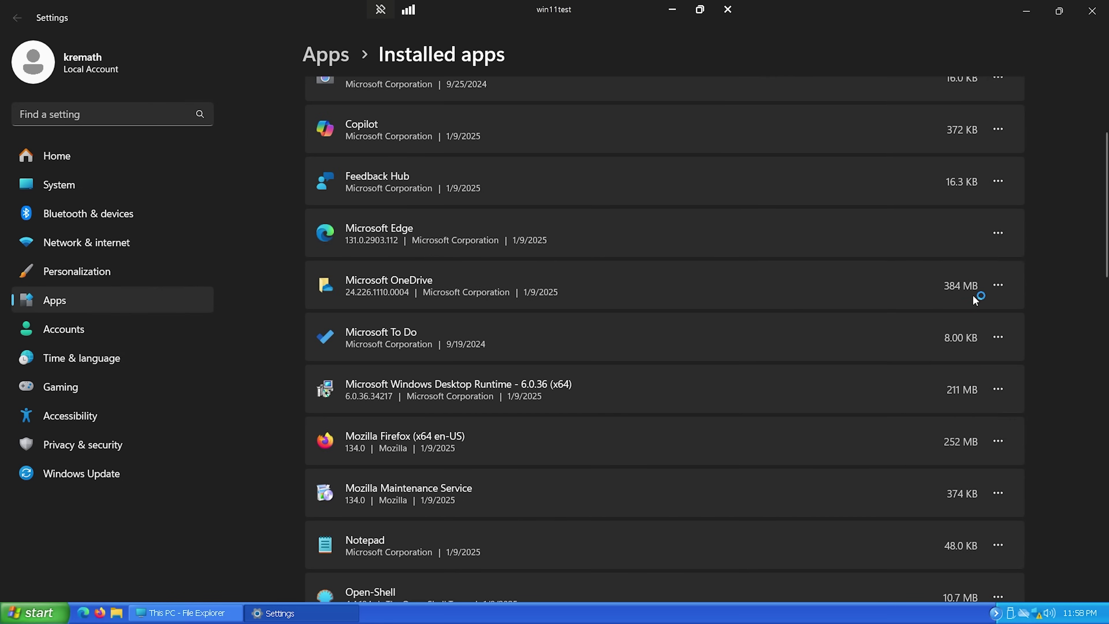
- In Installed apps, uninstall Web Search from Microsoft Bing and Xbox Live
left_click(997, 129)
left_click(874, 206)
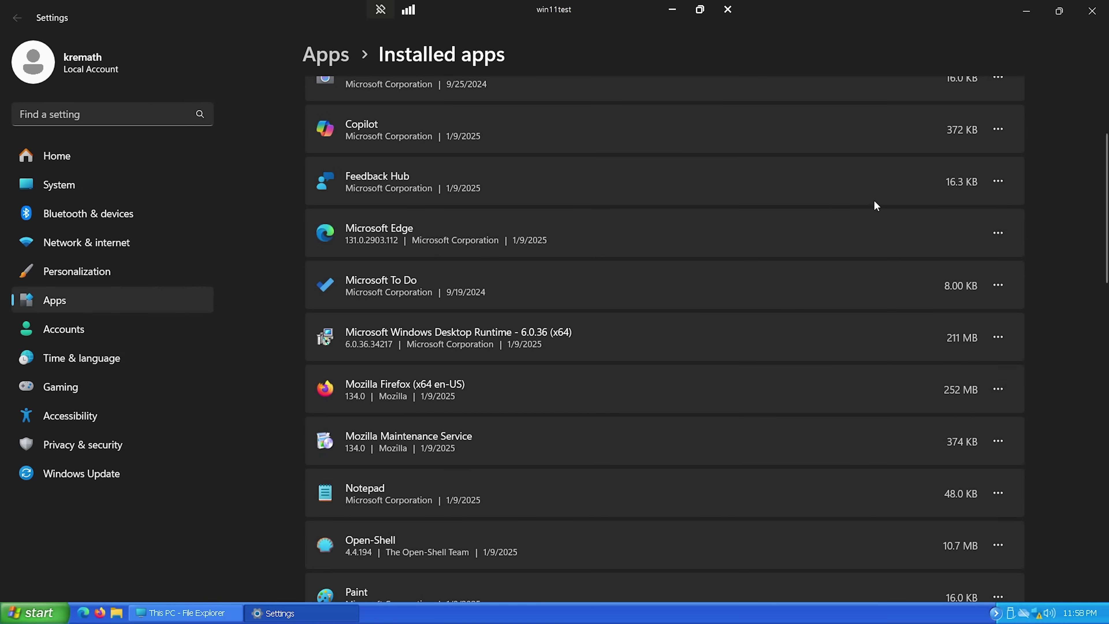
scroll(696, 315, "down", 15)
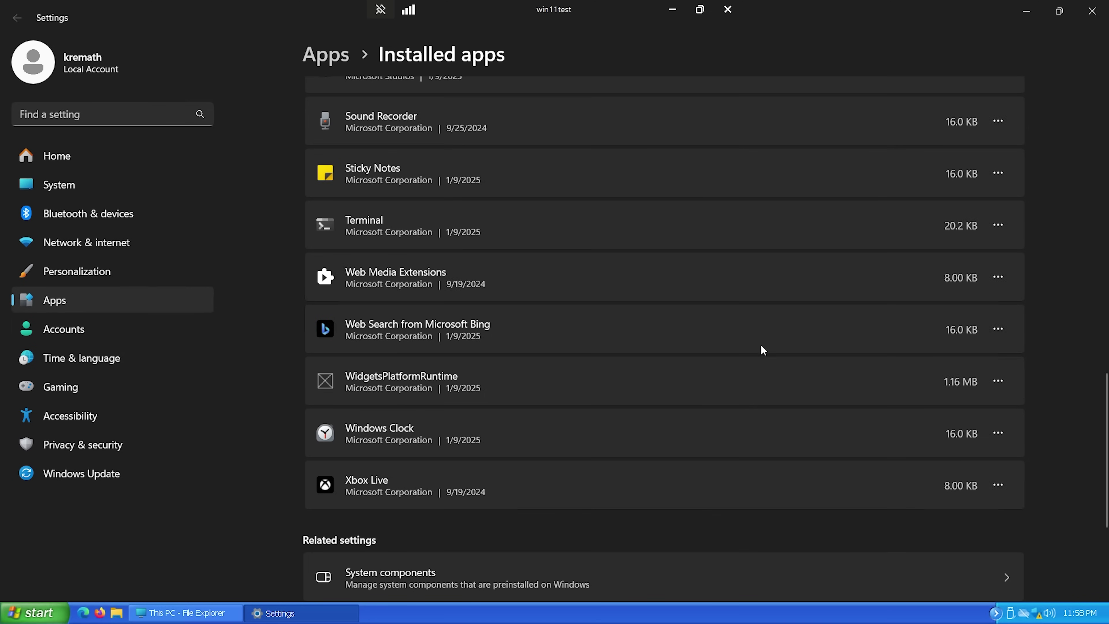
left_click(988, 330)
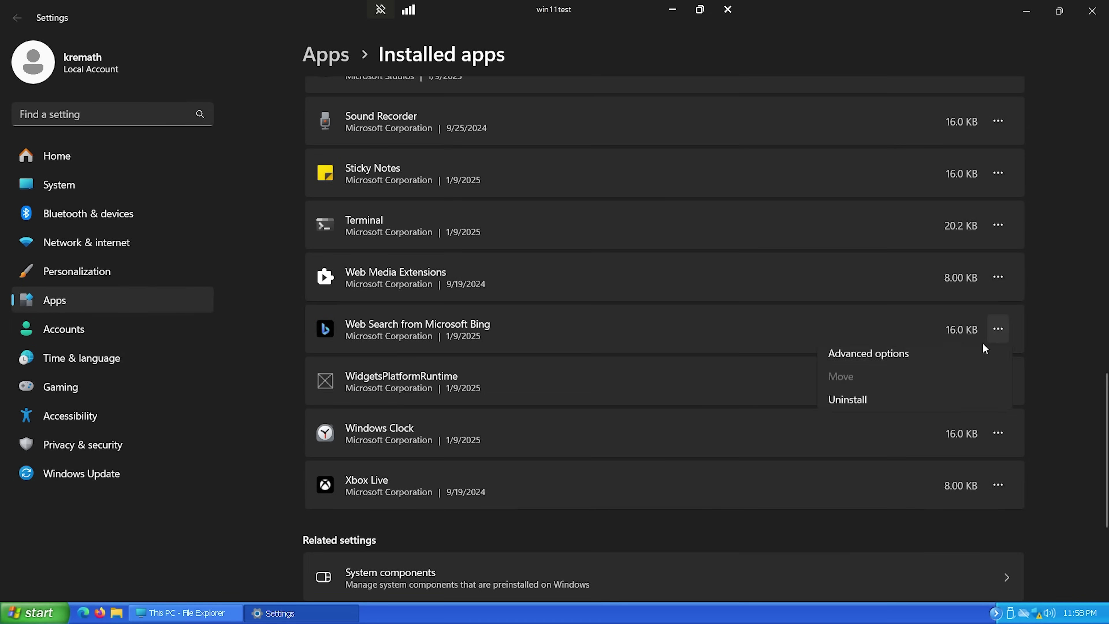
left_click(907, 413)
left_click(963, 407)
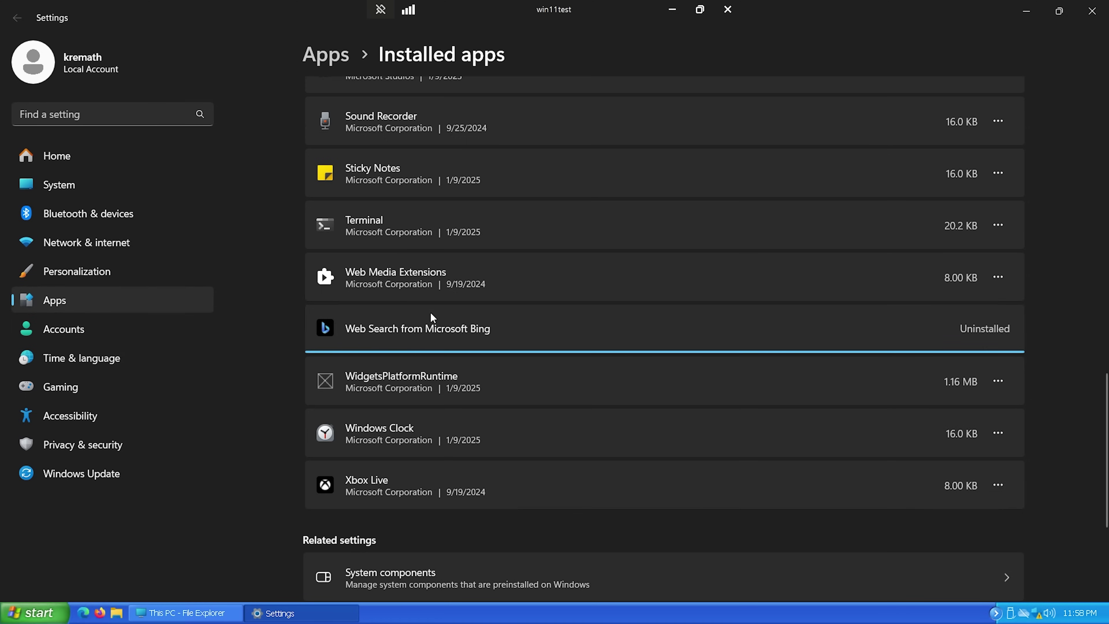
left_click(999, 435)
left_click(862, 511)
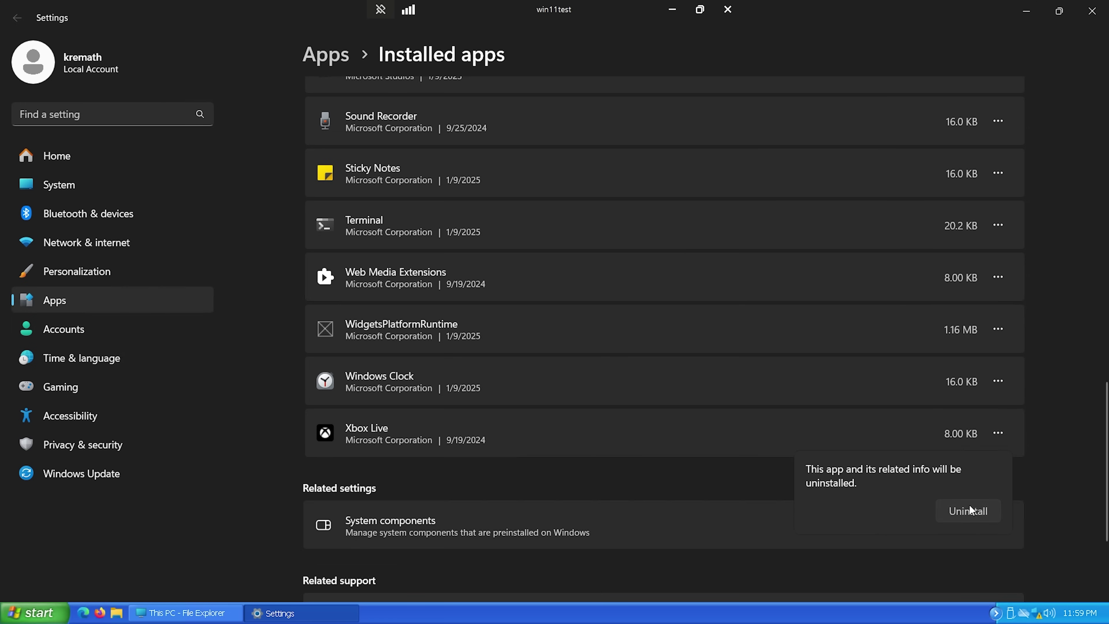
left_click(968, 511)
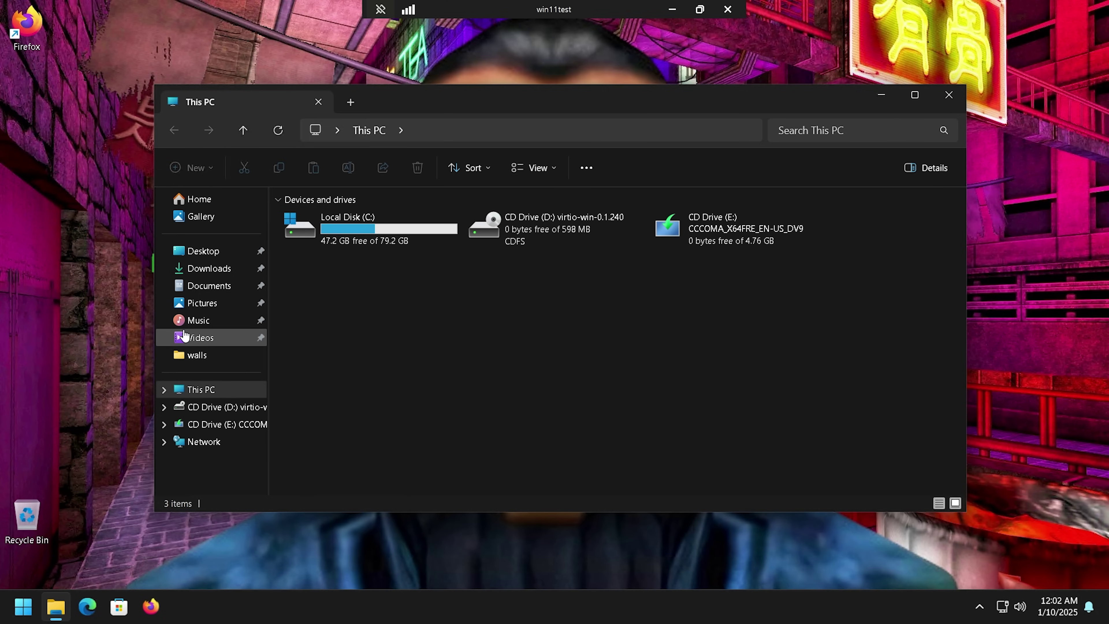
- Close the This PC File Explorer window, confirming OneDrive is no longer listed
left_click(949, 95)
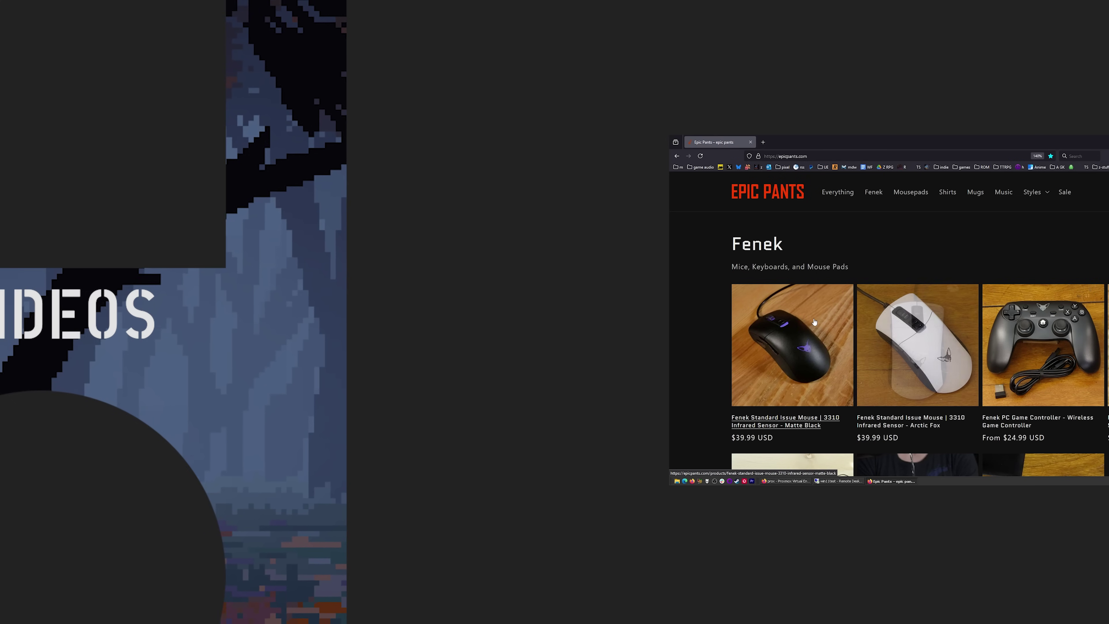
scroll(829, 315, "down", 3)
scroll(930, 274, "up", 3)
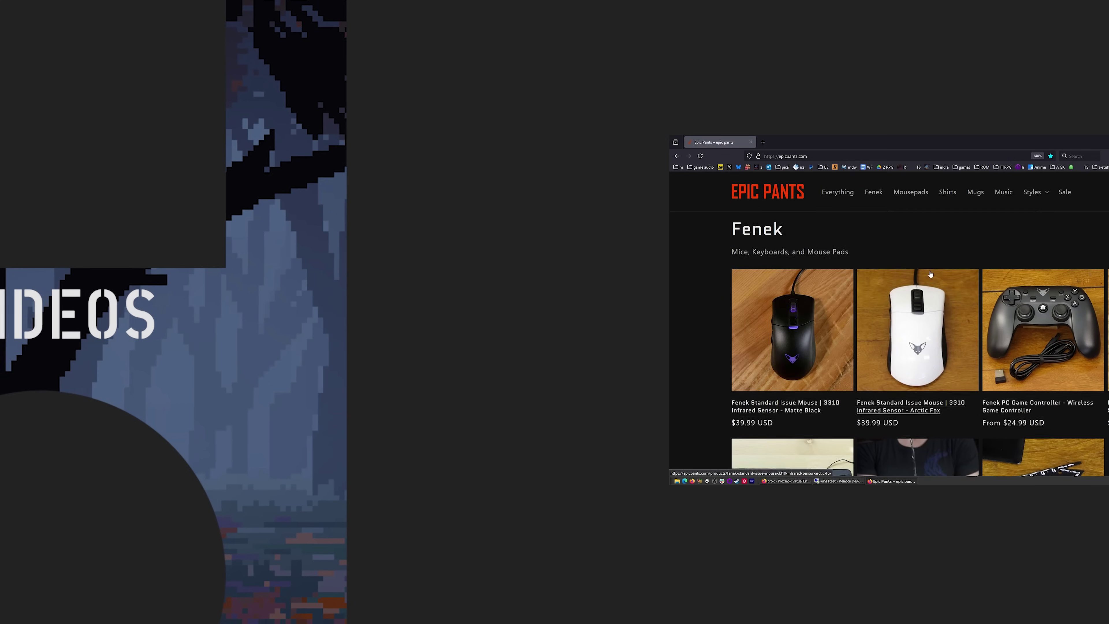
scroll(931, 273, "up", 1)
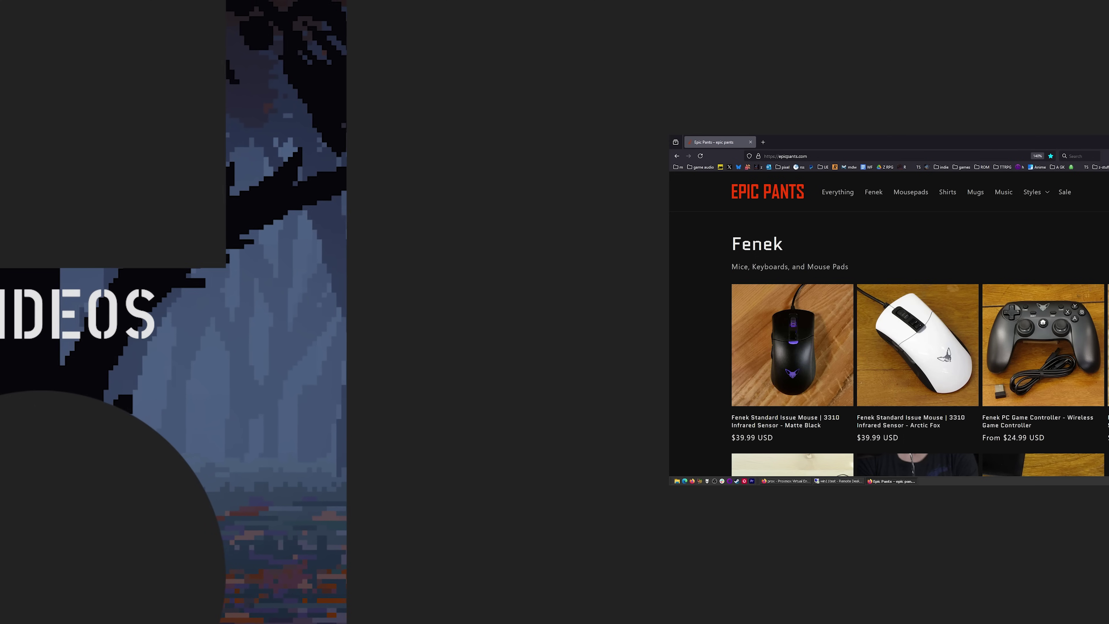
scroll(917, 328, "down", 2)
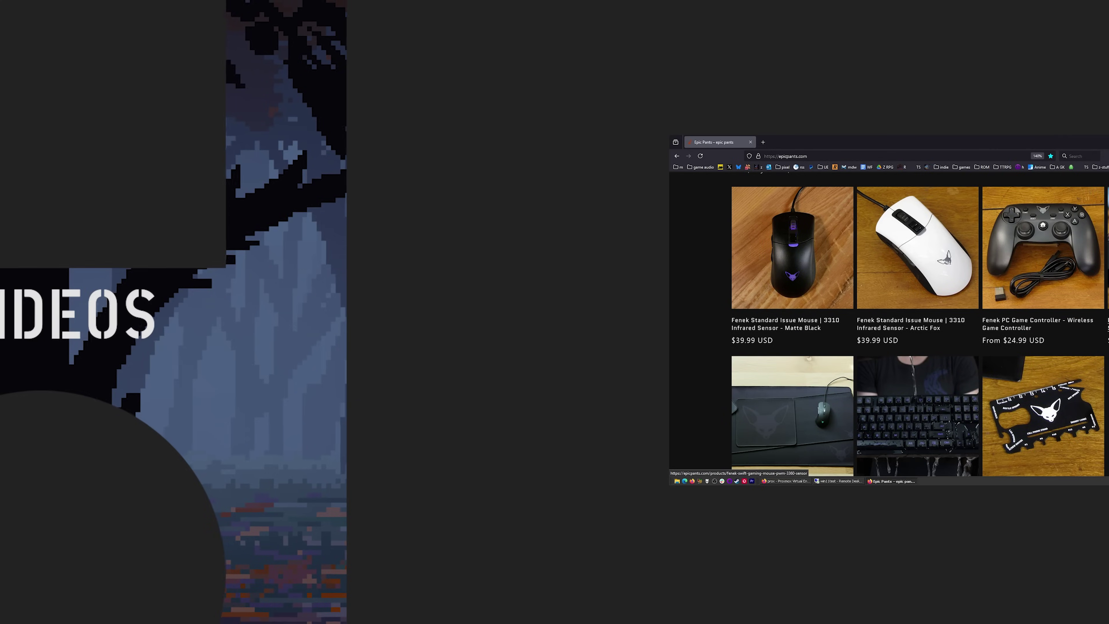